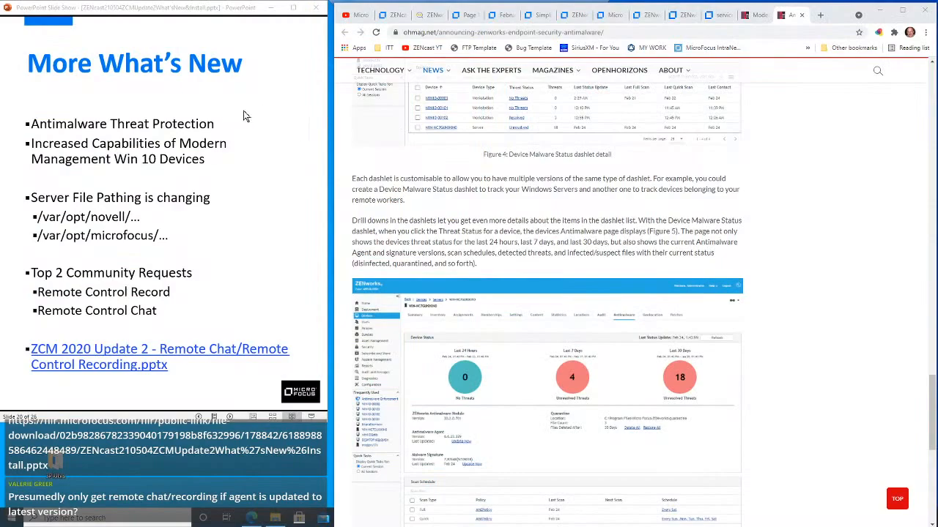
Step: Go through the presentation slides from More What's New to the ZENcast Schedule, then return to the ZCM Resources slide
click(230, 167)
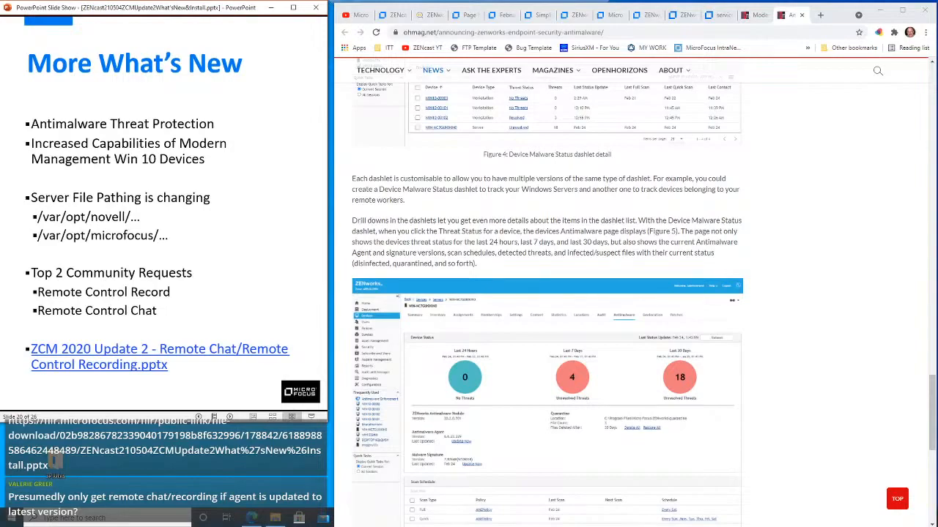
key(Right)
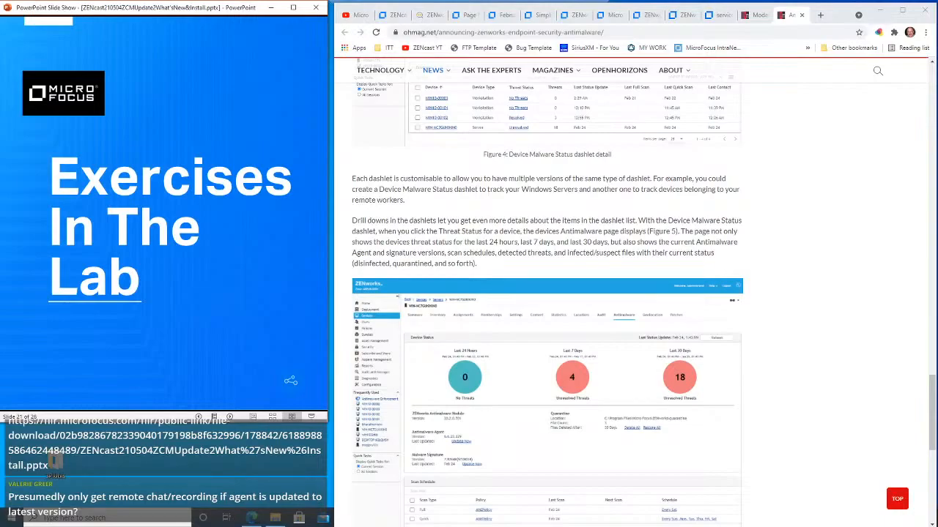
key(Right)
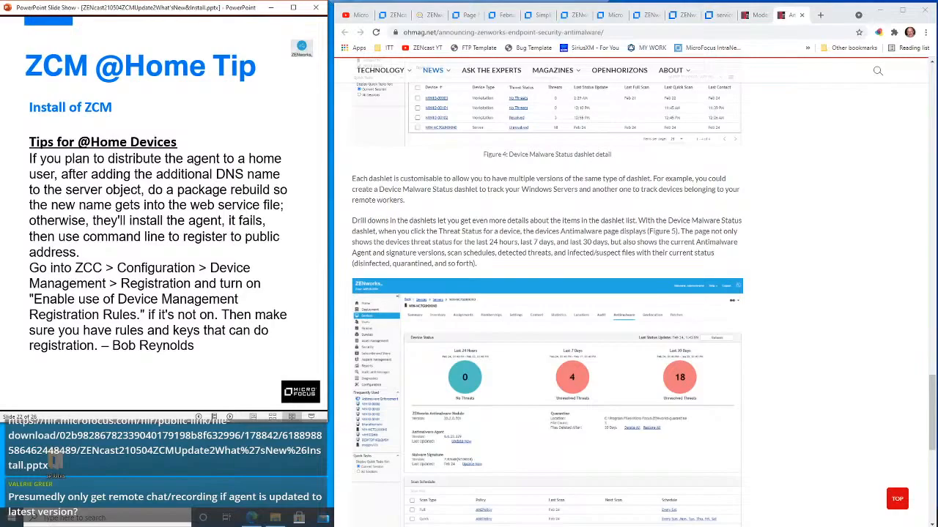
click(207, 118)
key(Left)
key(Right)
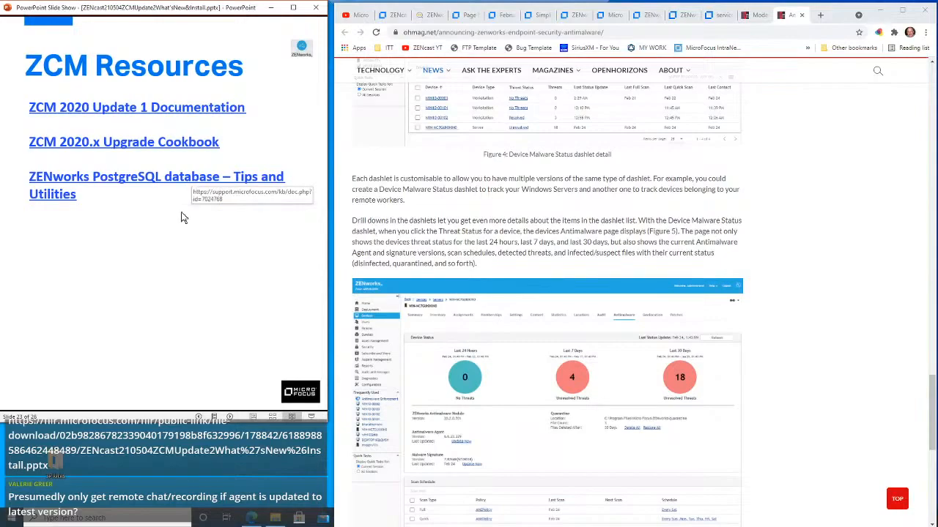
click(156, 283)
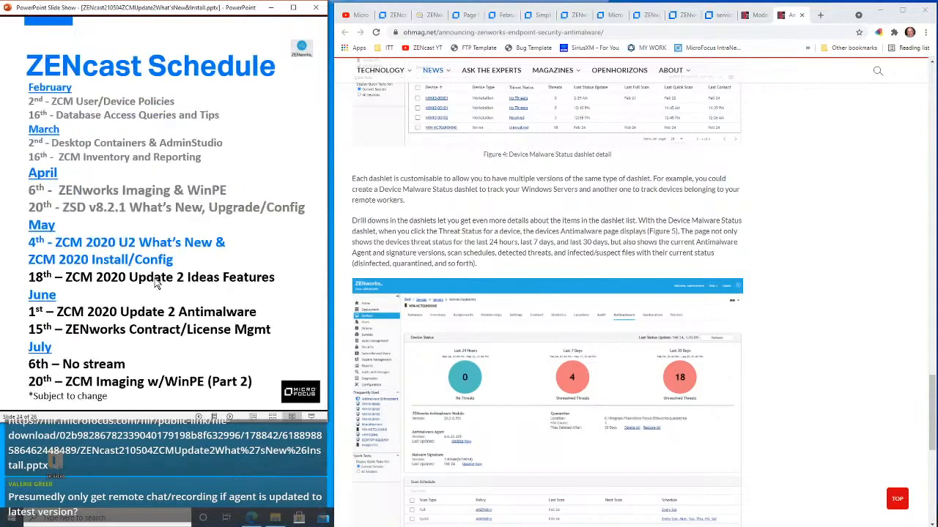
key(Left)
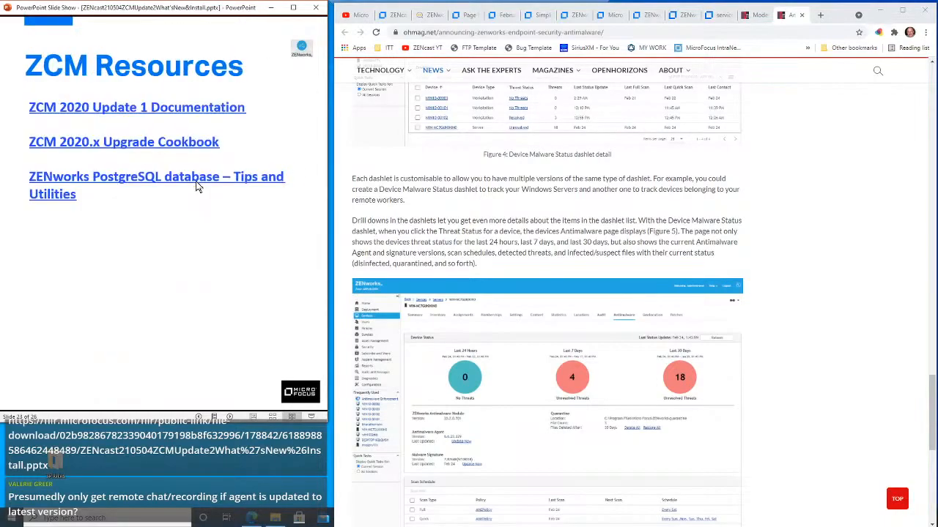
Step: Minimize the slide show and browser, and switch to the ZAMONLY 2020 Win2012 virtual machine in VMware Workstation
click(271, 15)
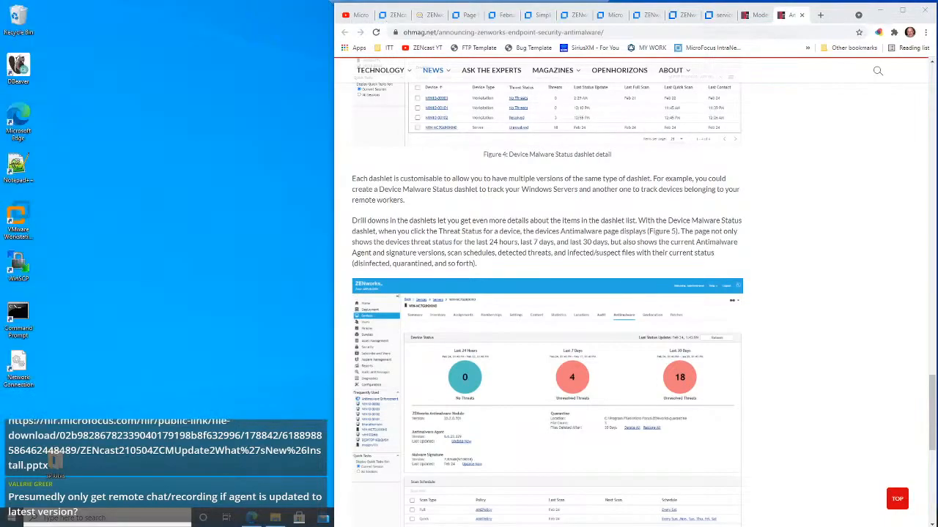
click(878, 11)
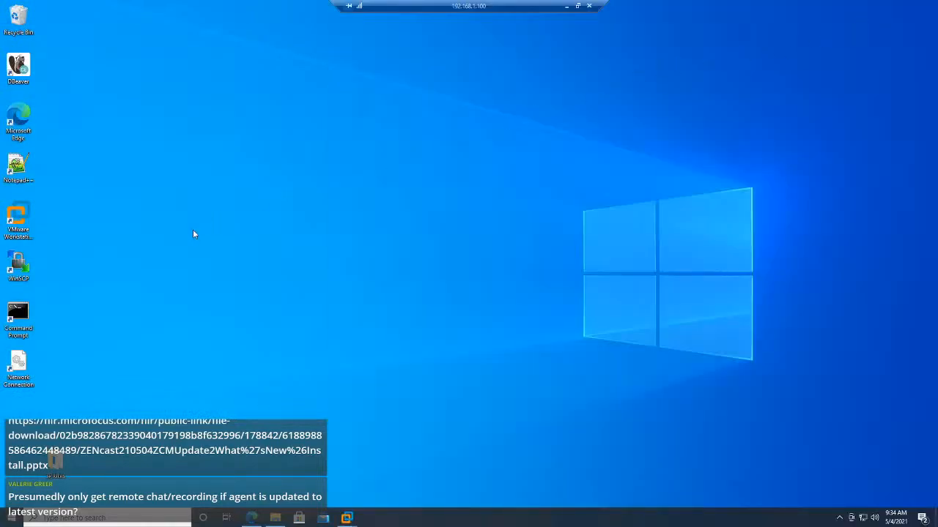
mouse_move(346, 519)
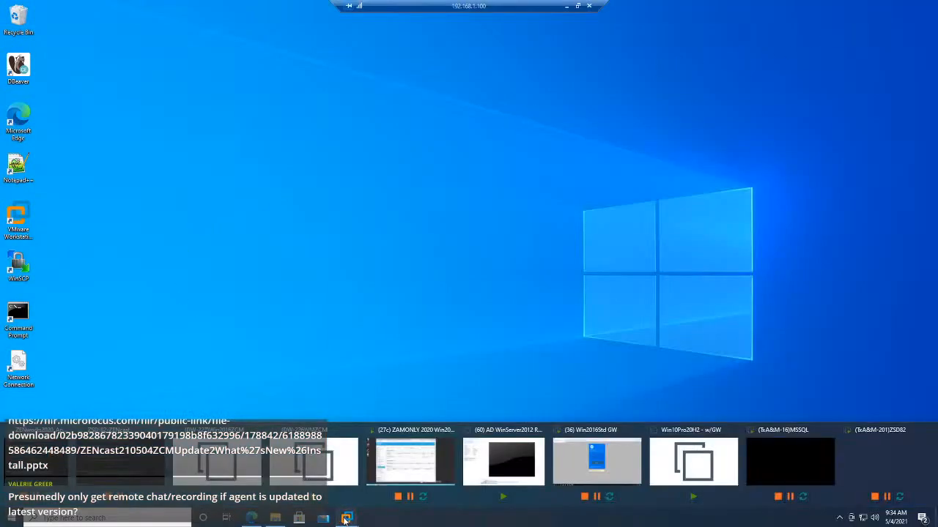
mouse_move(594, 463)
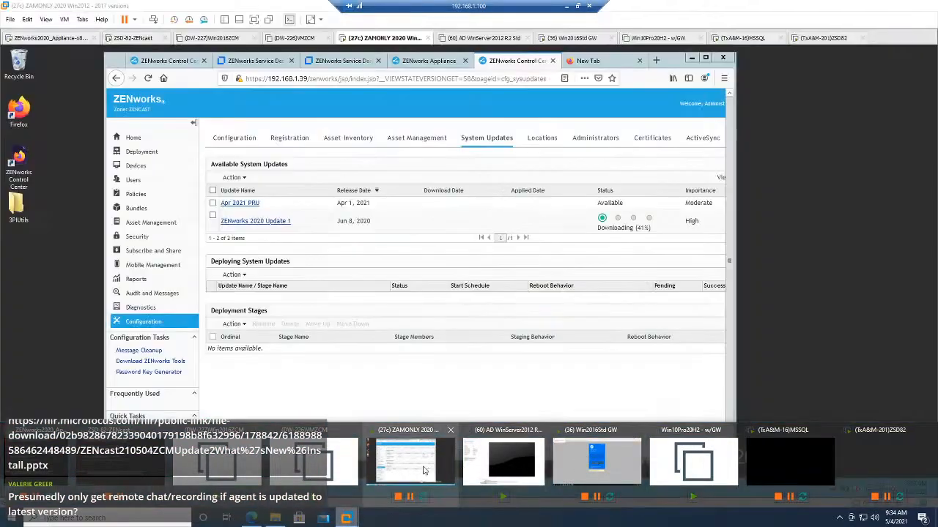
click(428, 467)
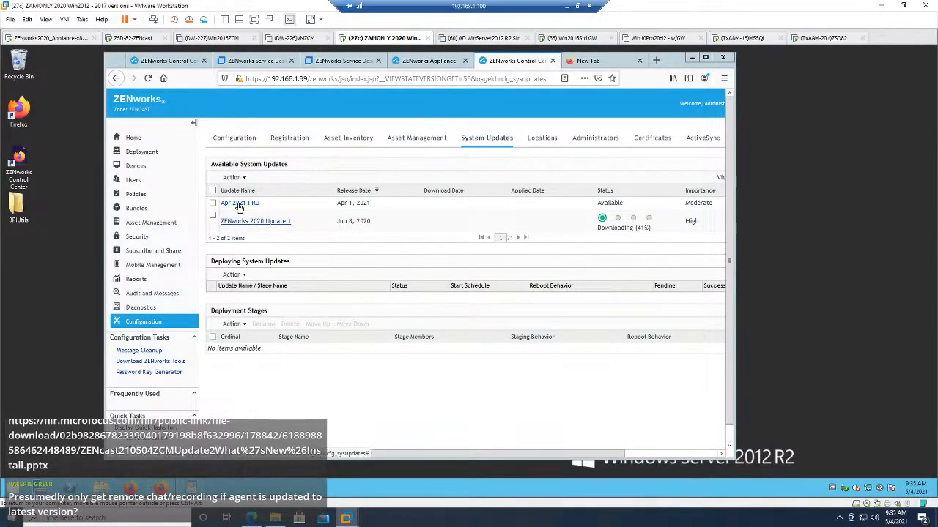
Step: Reload the System Updates page and log back in to ZENworks as Administrator to check the update status
click(481, 139)
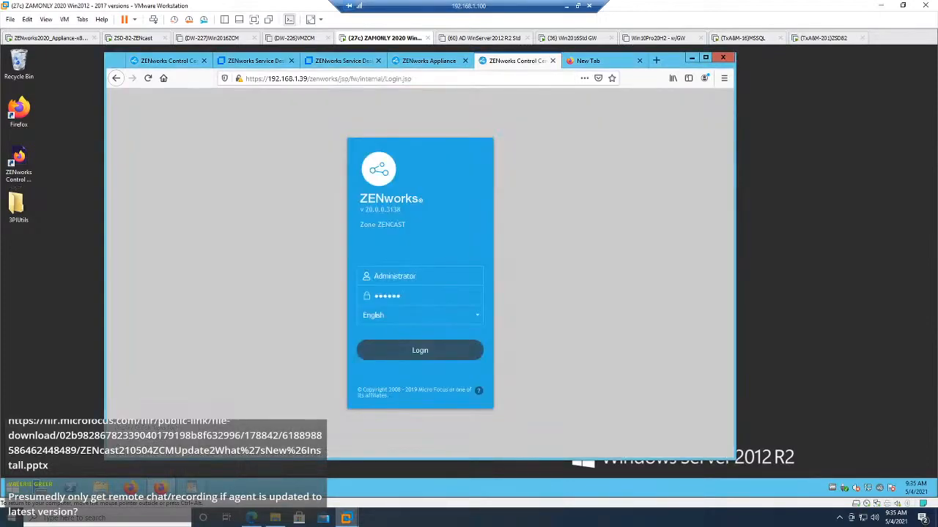
click(399, 357)
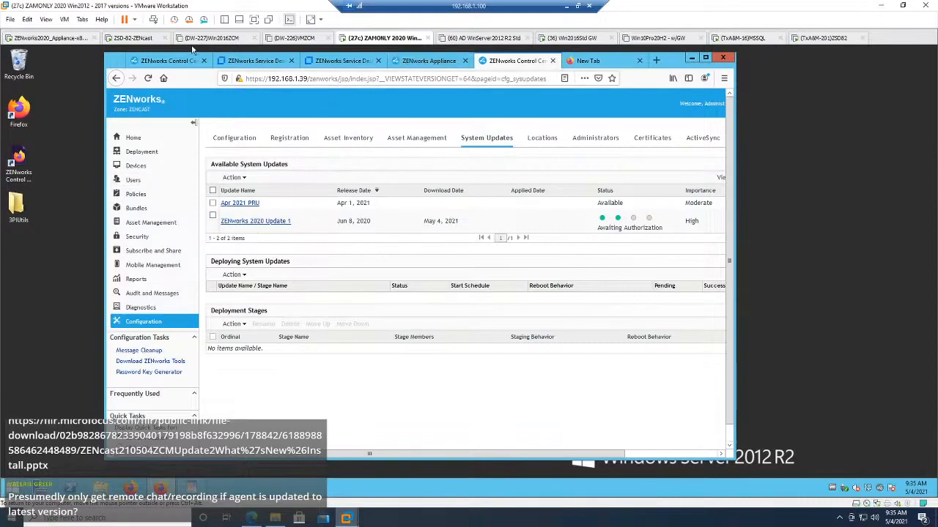
Step: Log in to the ZENworks2020_Appliance console as root with the account password and shut it down with init 0
click(79, 38)
key(ctrl+g)
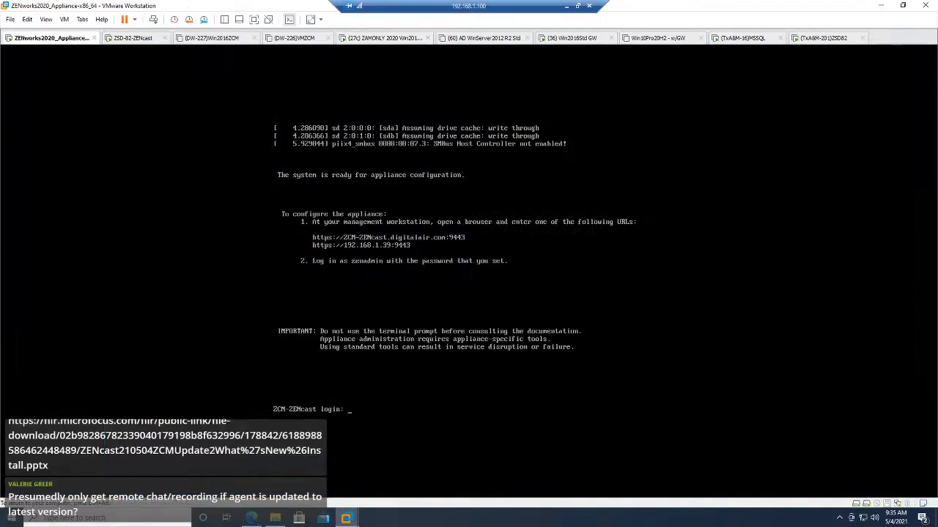
text(root)
key(Return)
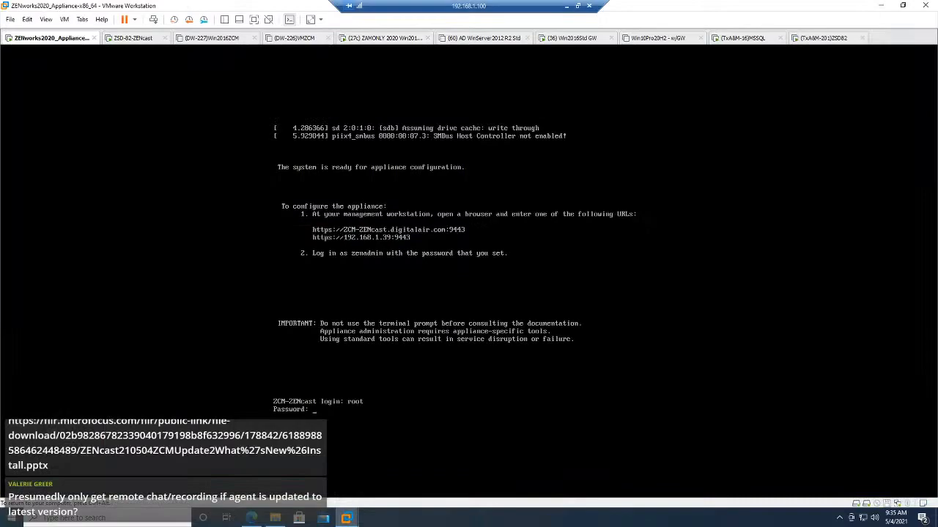
key(Return)
text(in)
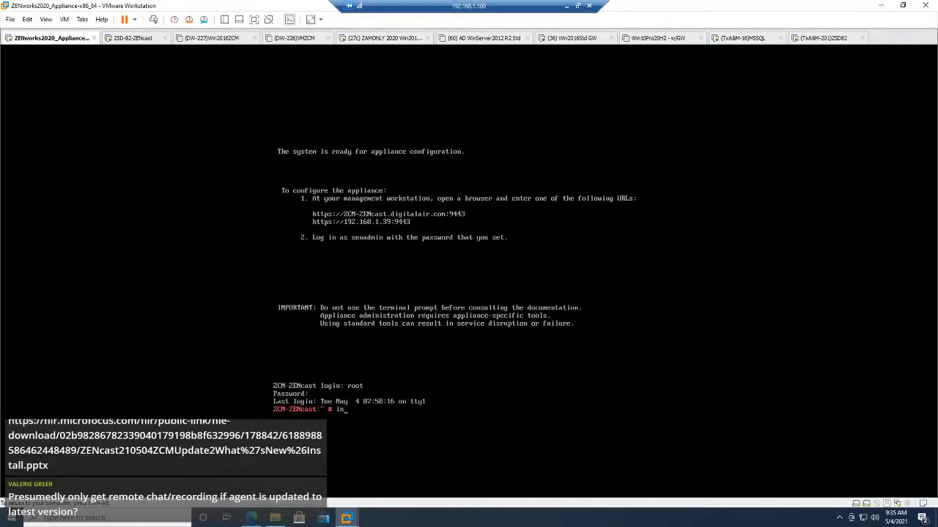
text(it 0)
key(Return)
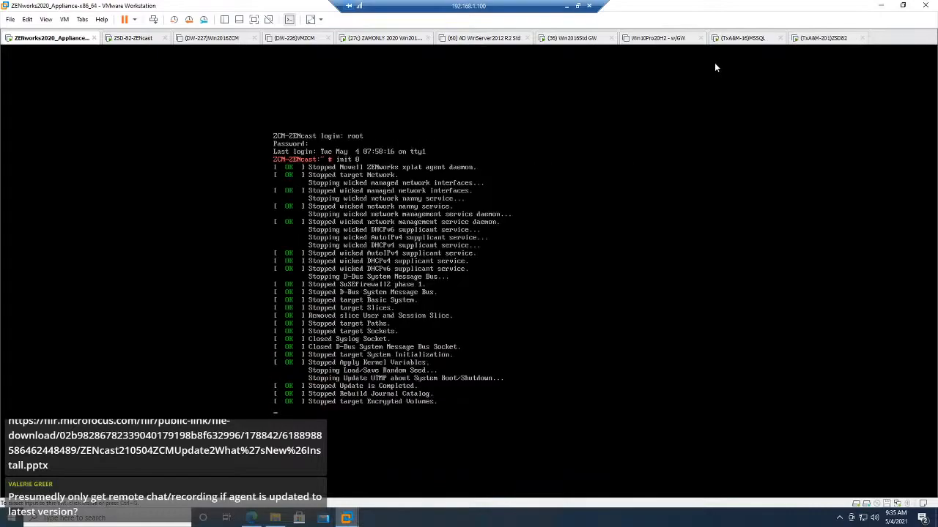
Step: Take a snapshot of the powered-off ZENworks2020_Appliance virtual machine named "ZCM 2020 Reeady for update 1"
right_click(38, 42)
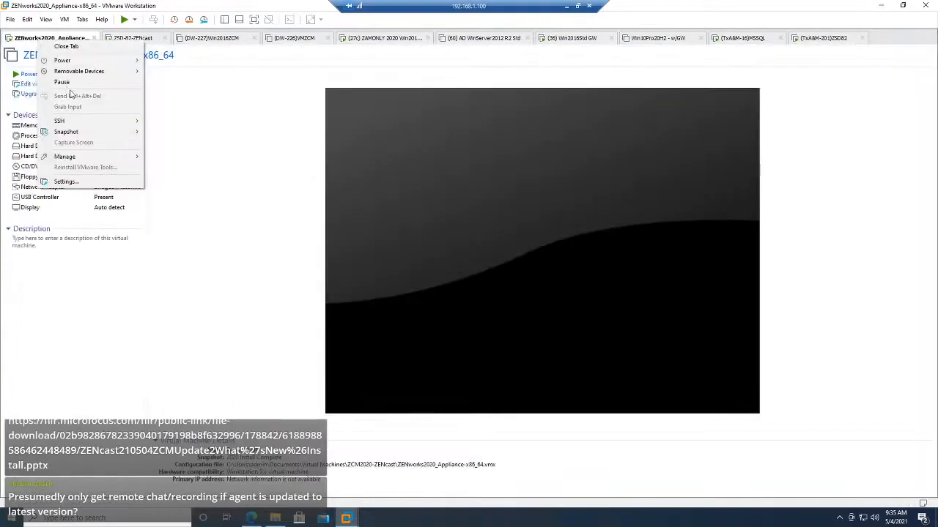
mouse_move(86, 133)
click(185, 155)
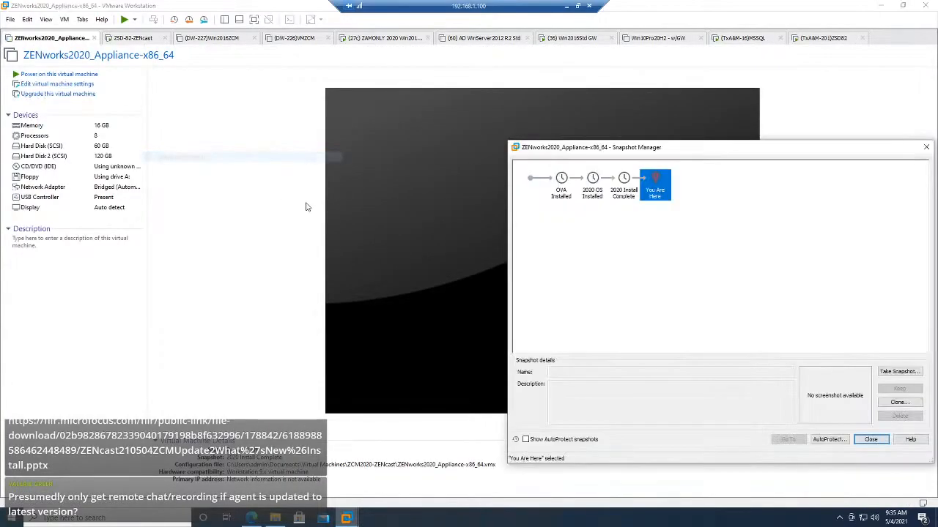
click(898, 372)
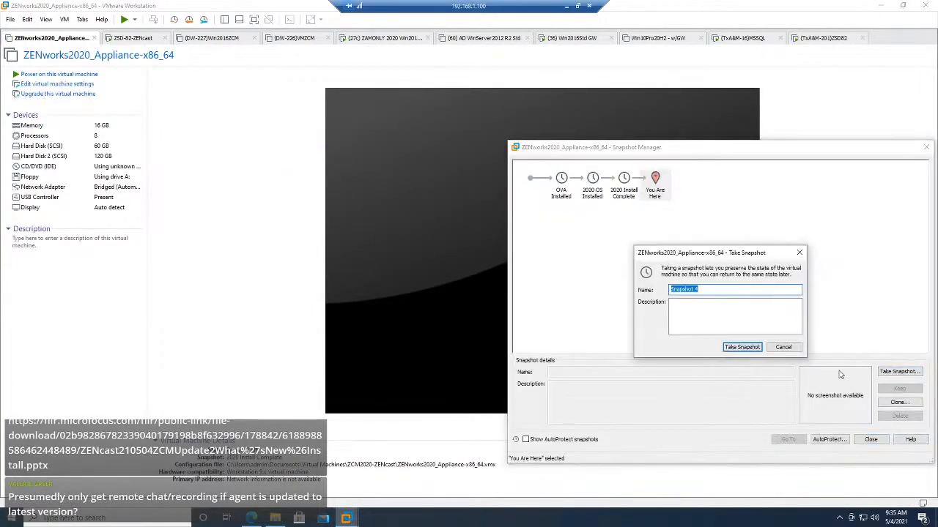
text(Reaady for update 1)
key(Home)
text(ZCM 2020)
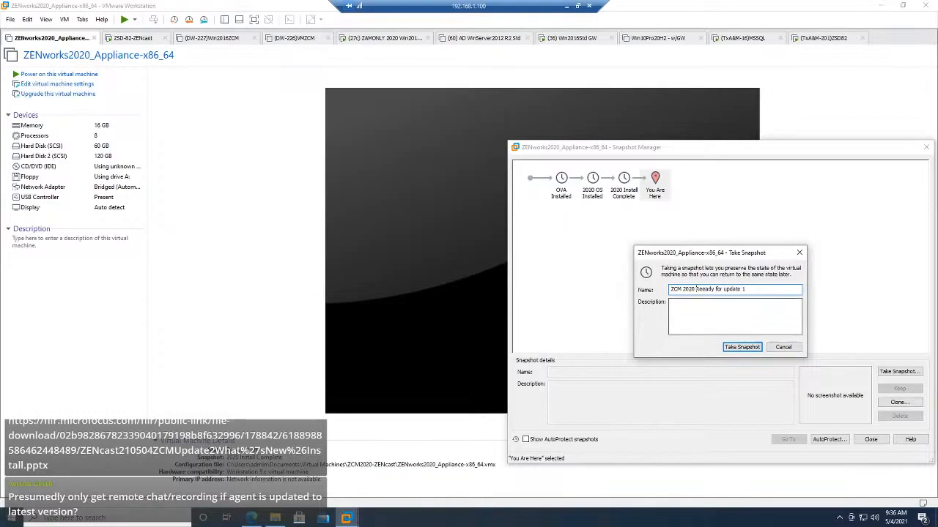
click(731, 350)
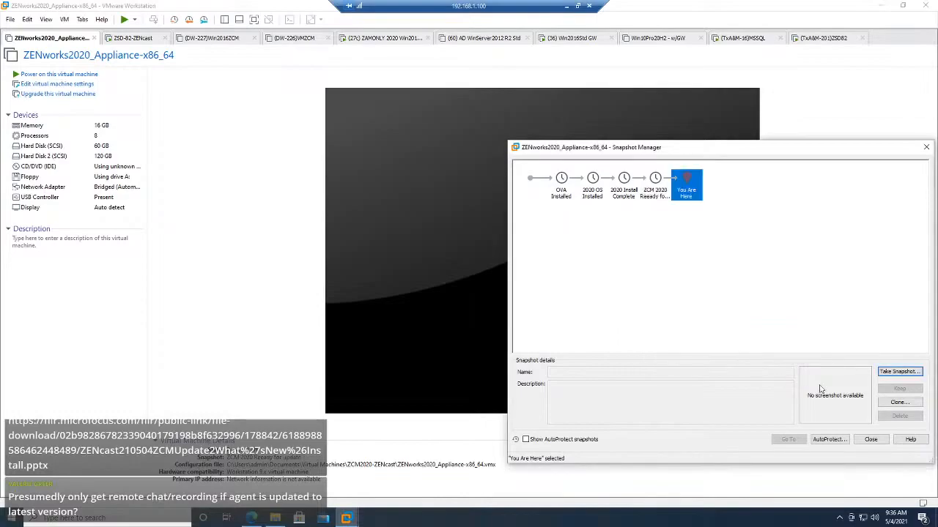
Step: Restore the appliance virtual machine to the OVA Installed snapshot
click(561, 192)
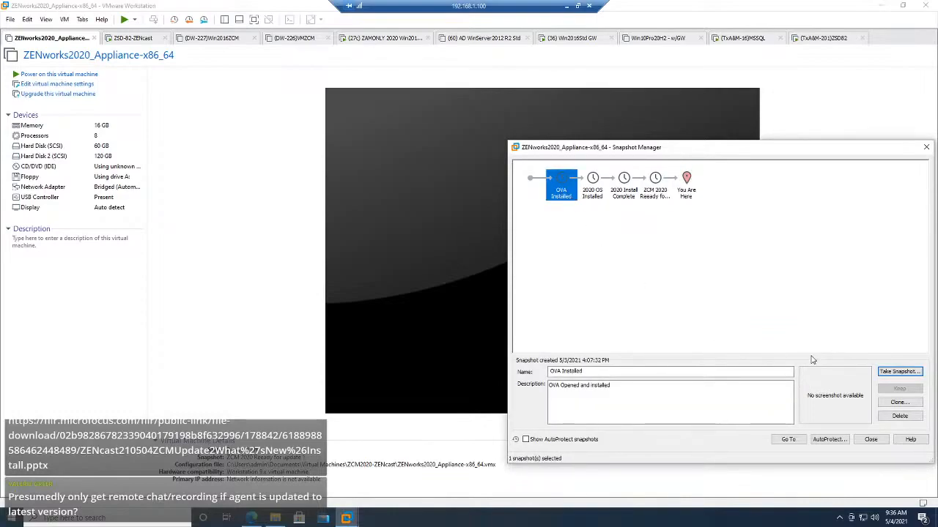
click(791, 443)
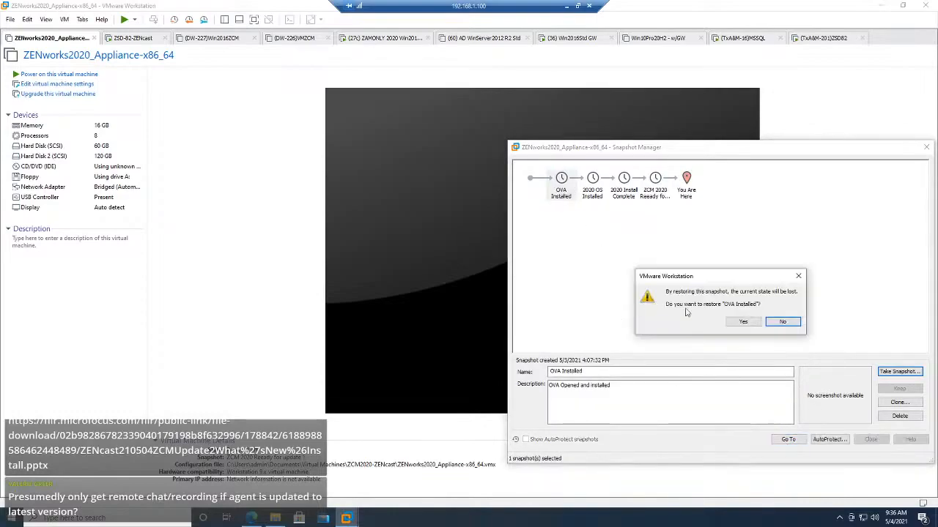
click(741, 323)
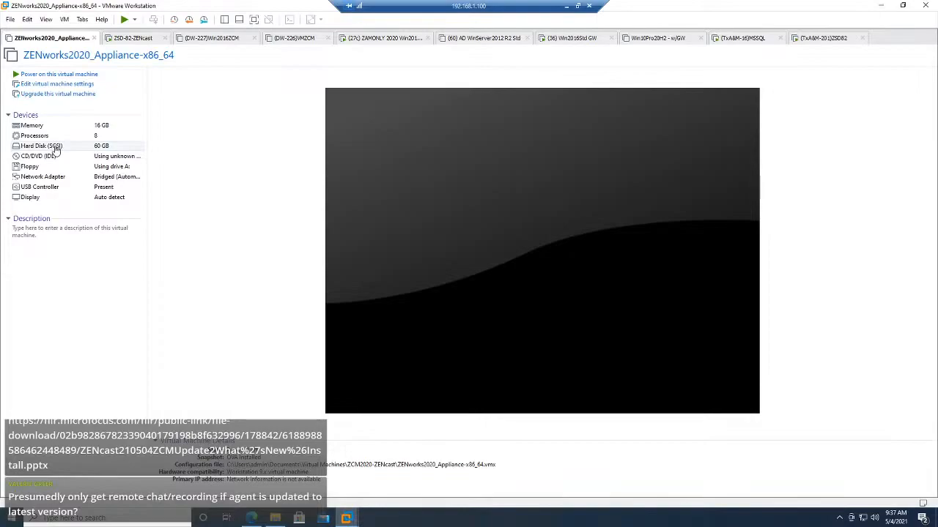
Step: Configure a new virtual hard disk for the appliance with a maximum size of 120 GB, stored as a single file
click(78, 85)
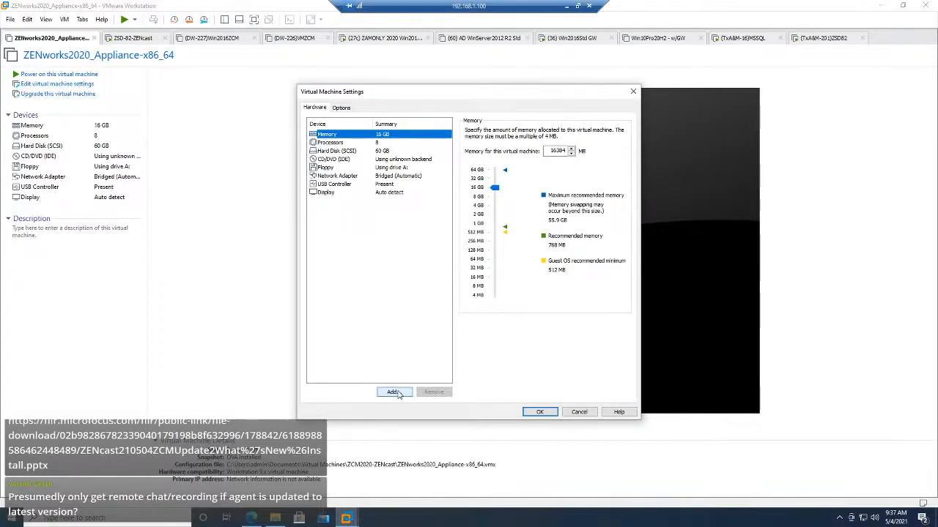
click(401, 341)
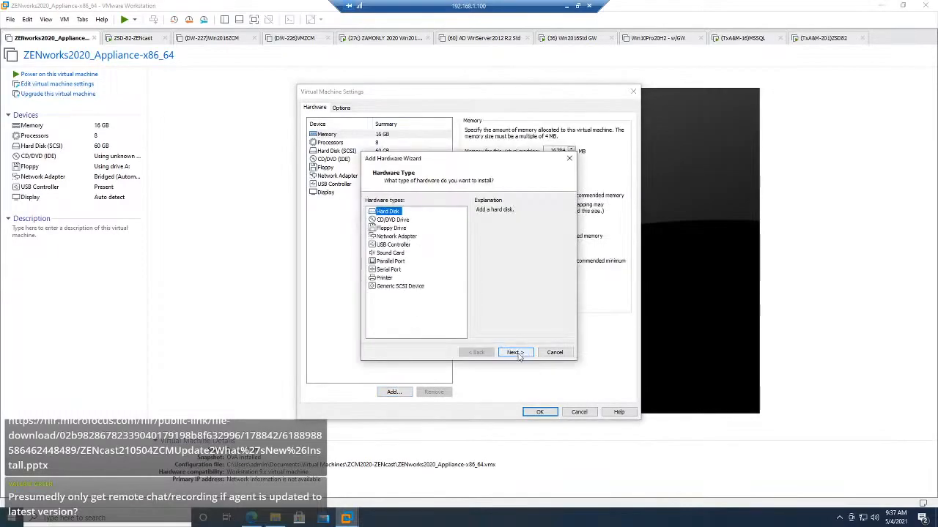
click(516, 352)
click(515, 352)
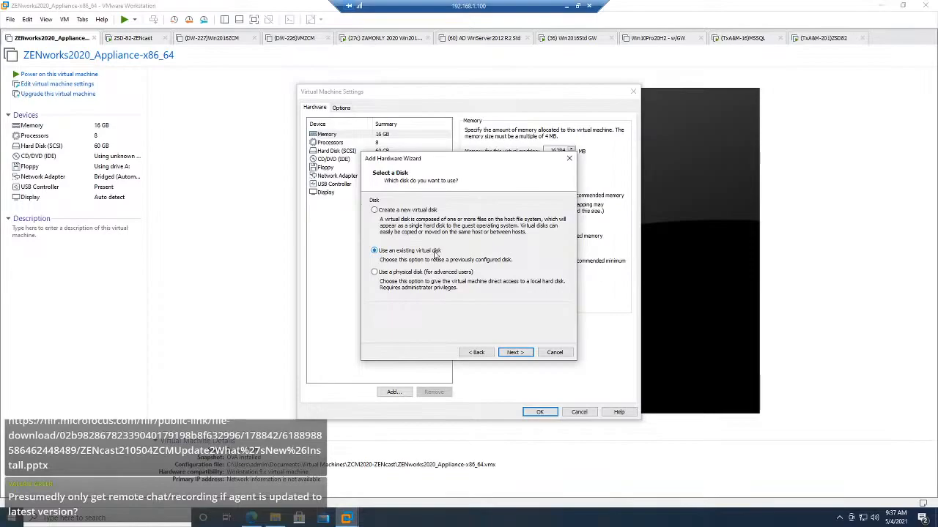
click(397, 211)
click(513, 352)
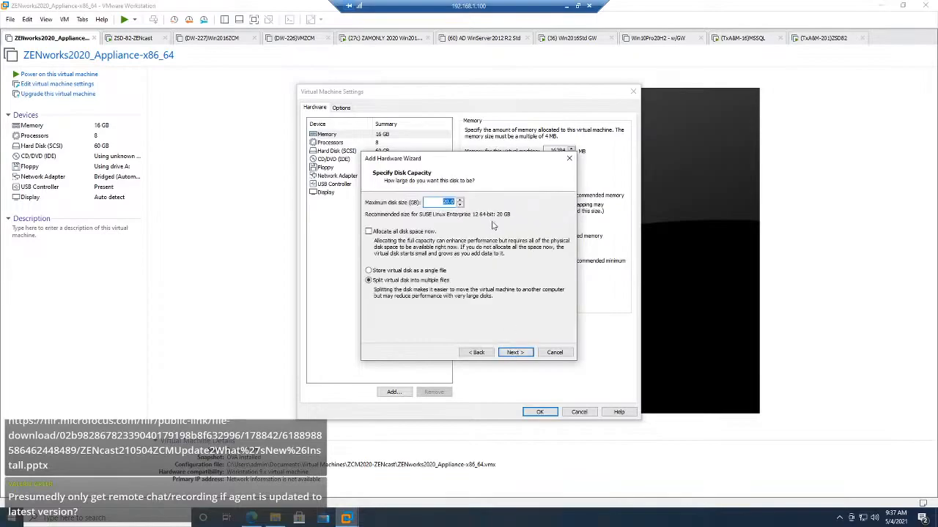
click(443, 202)
text(1)
click(421, 271)
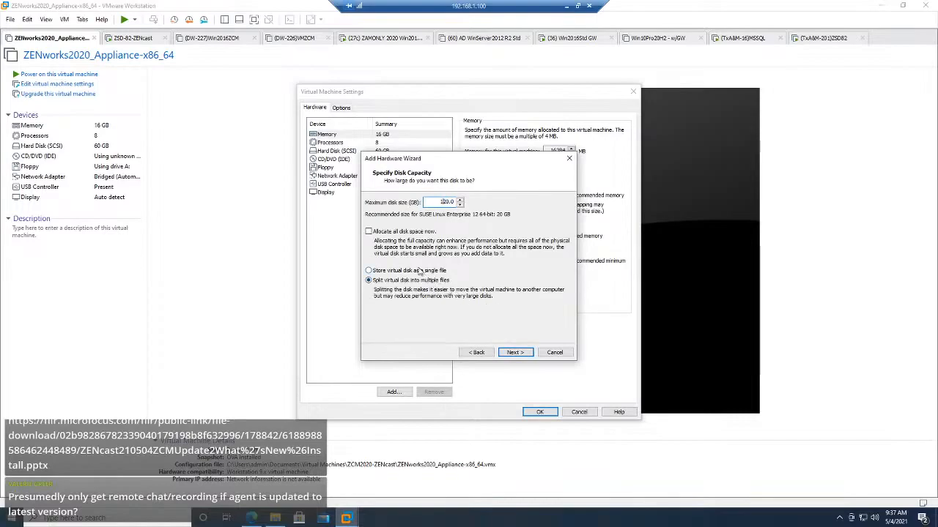
click(512, 353)
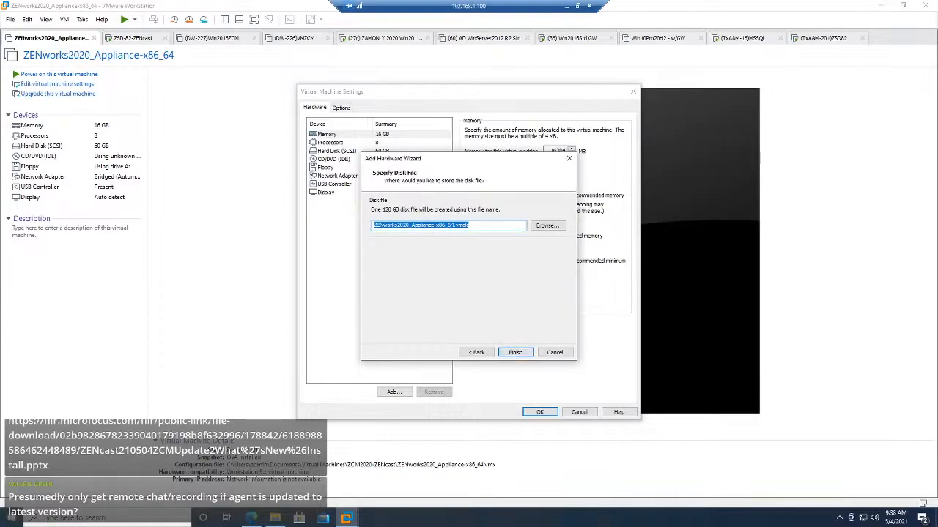
Step: Name the new disk file ZENCast-VASTorage.vmdk, finish adding the disk and save the virtual machine settings
drag(454, 226, 361, 226)
text(ZENCast)
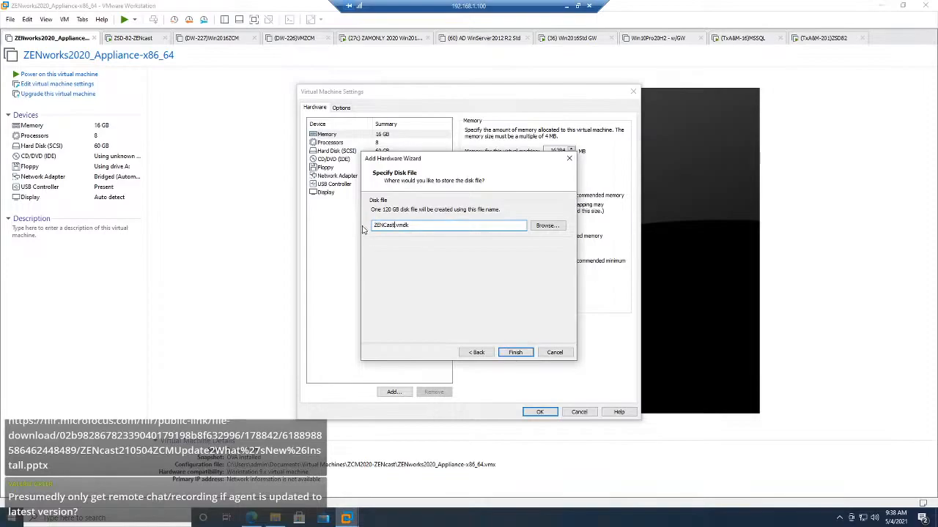
text(-VASTorage)
click(515, 352)
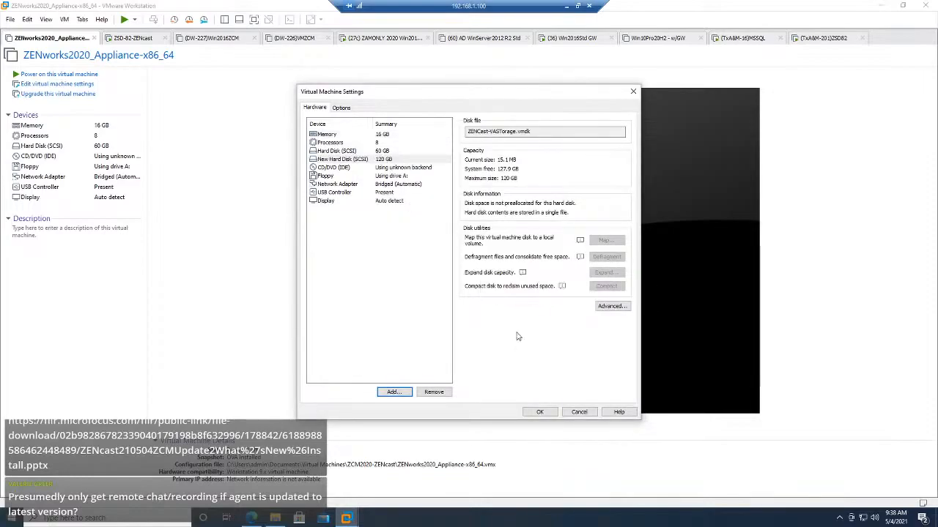
click(538, 411)
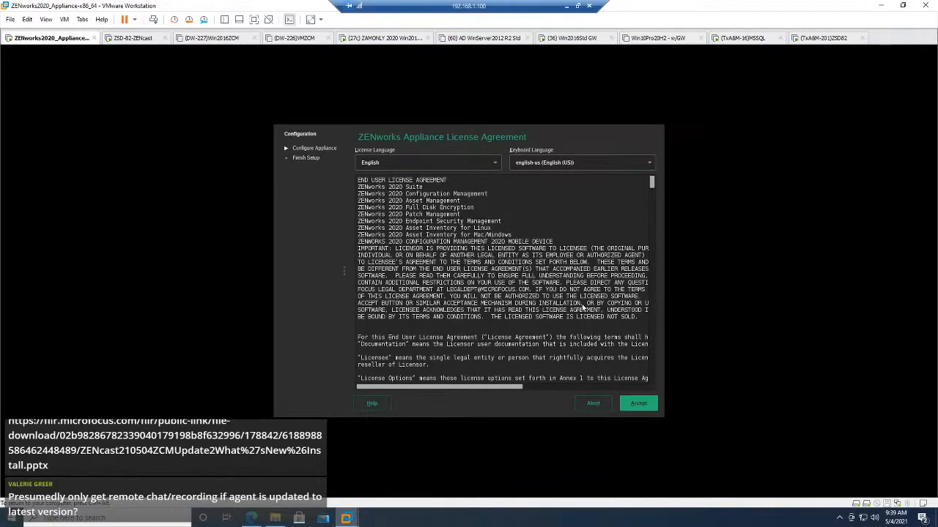
Step: Accept the ZENworks Appliance License Agreement with English as the license language and English (US) as the keyboard language
click(640, 404)
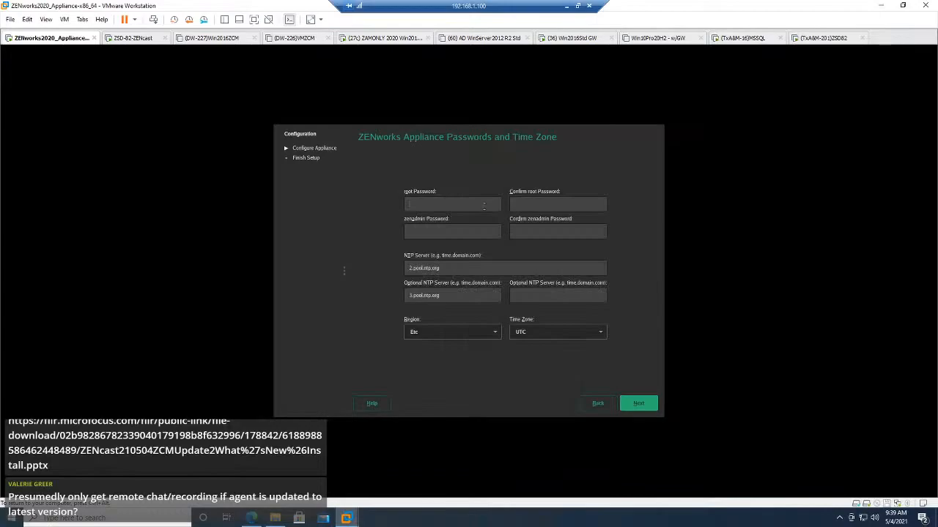
Step: Enter and confirm the root password and the zenadmin password for the appliance
text(novell)
key(Tab)
text(novell)
key(Tab)
text(novell)
key(Tab)
text(nov)
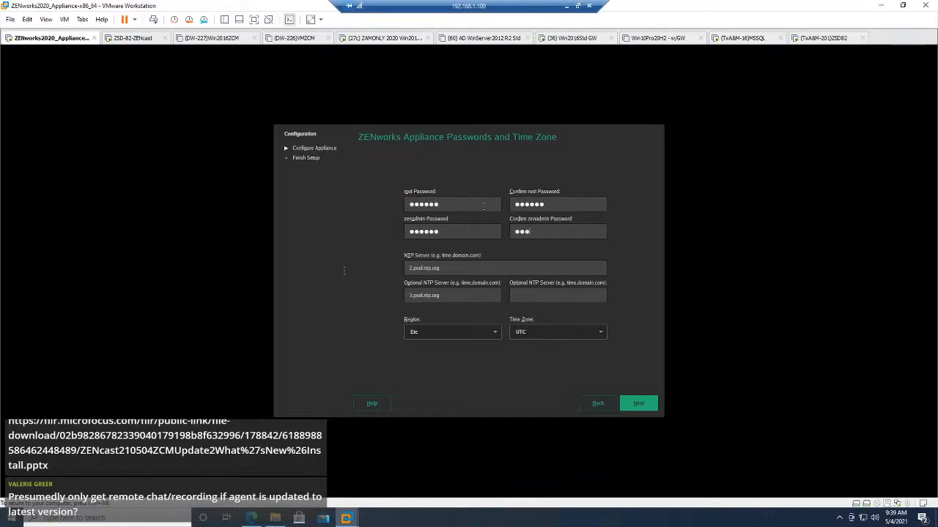
text(ell)
click(496, 333)
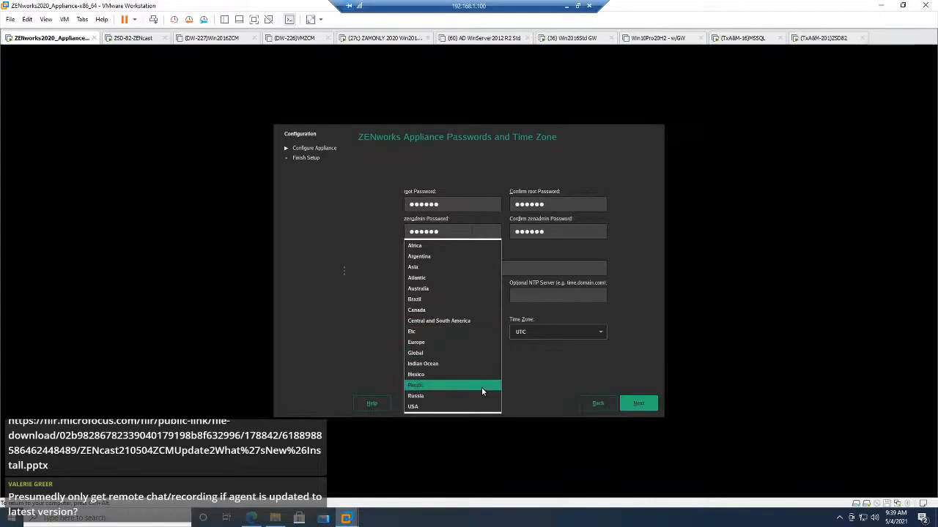
click(482, 387)
click(539, 334)
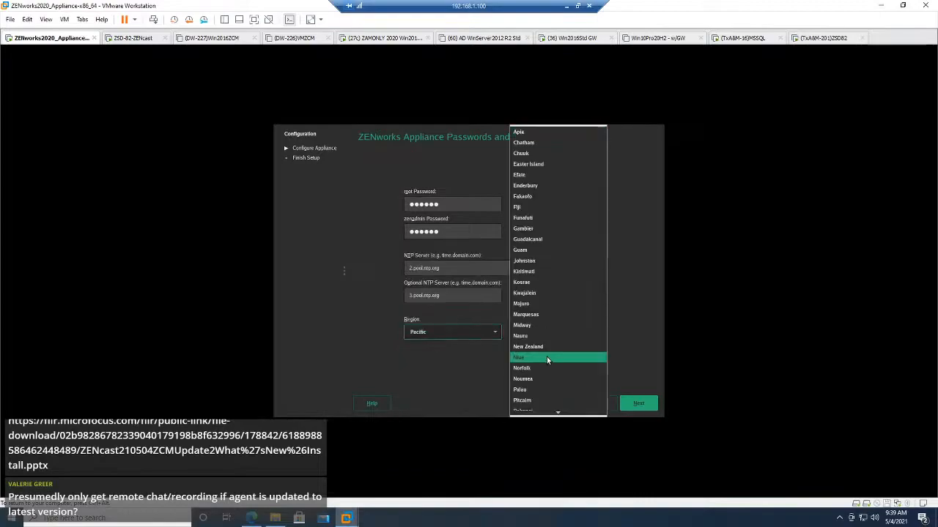
click(460, 333)
Step: Set the appliance's region to USA and its time zone to Mountain (Denver), and continue to the network settings
click(460, 333)
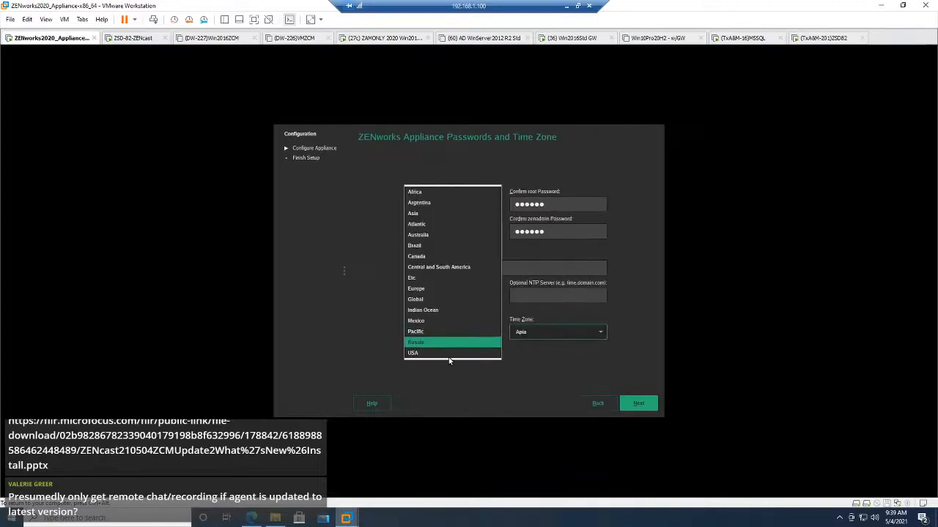
click(459, 346)
click(545, 333)
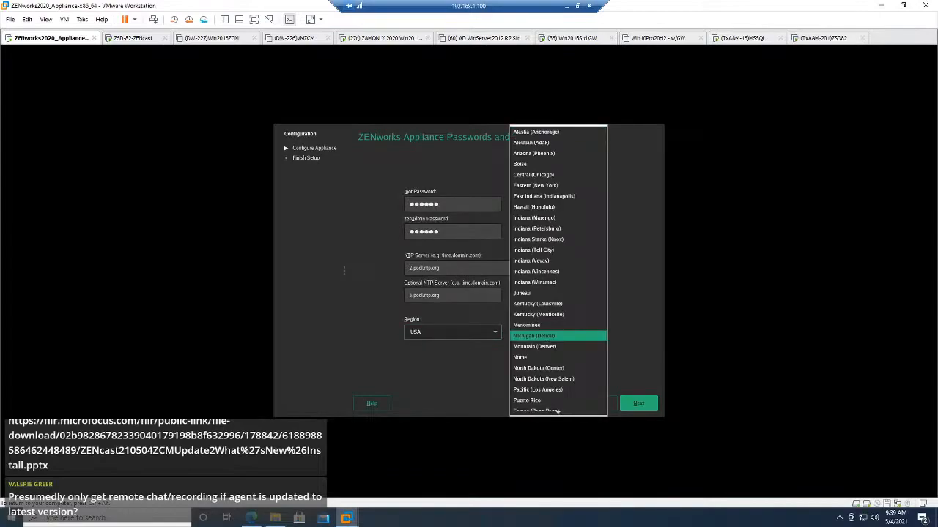
click(548, 347)
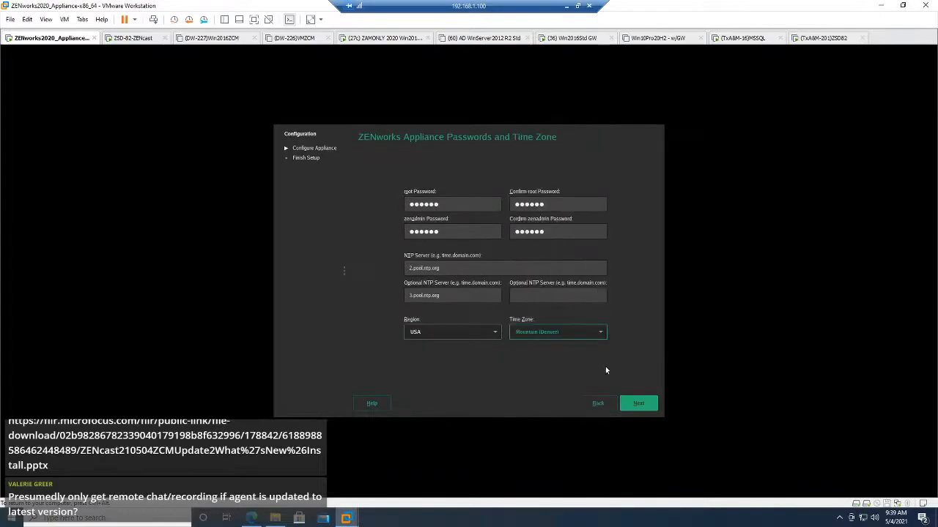
click(641, 404)
Step: Set the appliance hostname to ZENcastZCM.digitalair.com and continue with a static IP address
click(474, 250)
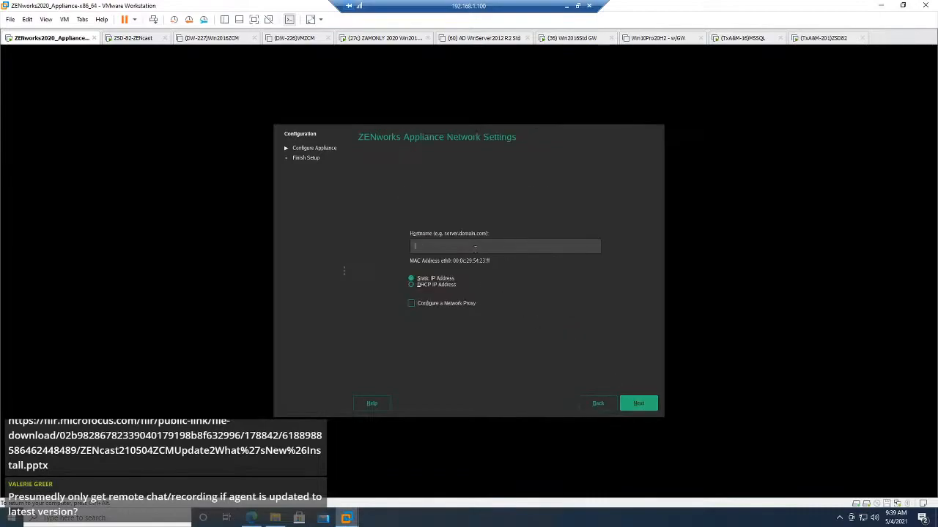
text(ZENcastZCM)
text(.dy)
text(talair.com)
click(638, 403)
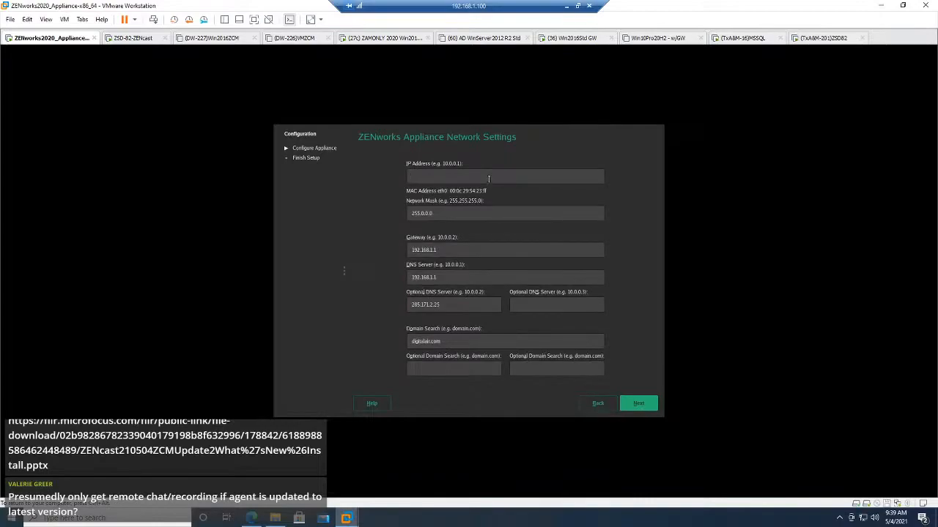
Step: Set the IP address to 192.168.1.3, the network mask to 255.255.255.0 and the first optional DNS server to 8.8.8.8
text(192.168.1.3)
key(Tab)
text(255.255.255)
key(Tab)
key(Tab)
key(Tab)
text(8.8.8.8)
Step: Submit the network settings and start configuring the appliance with drive sdb and the ext3 filesystem as its data store
click(640, 407)
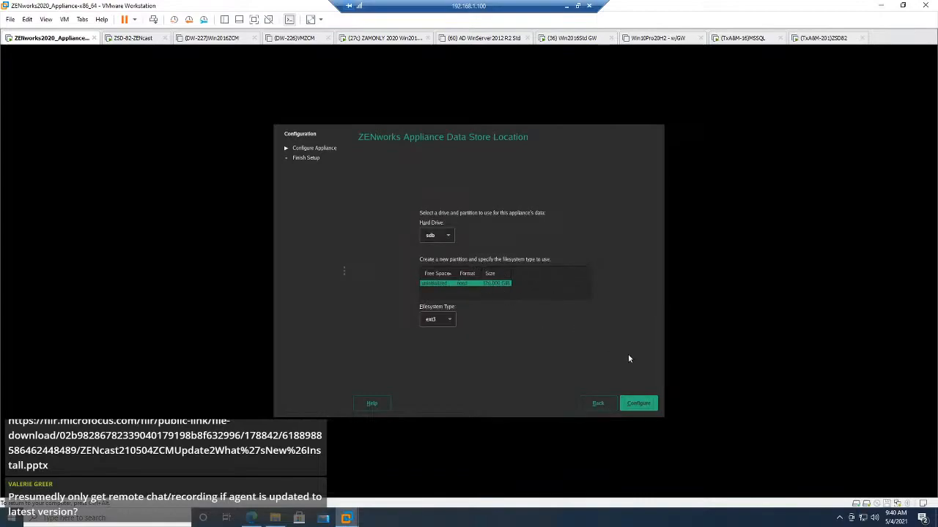
click(640, 404)
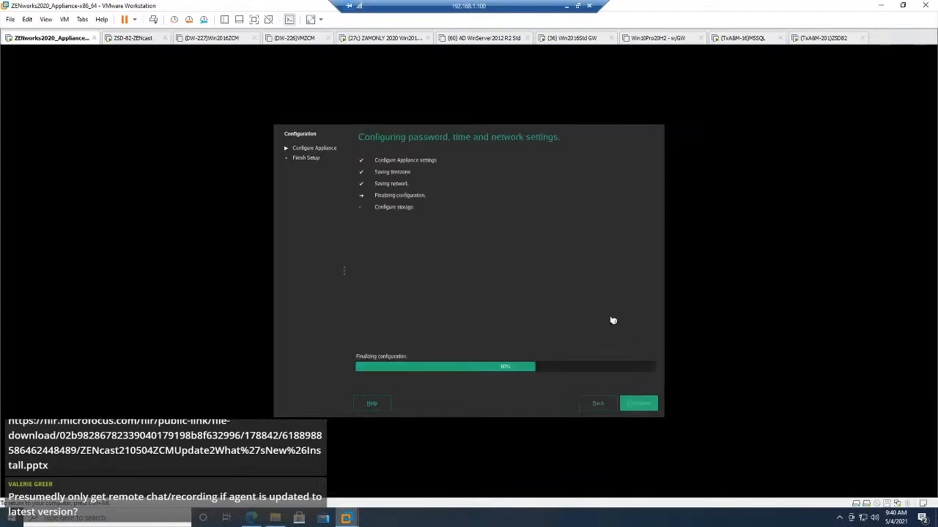
Step: Restore the appliance virtual machine to the 2020 OS Installed snapshot and power it on
right_click(66, 39)
mouse_move(115, 130)
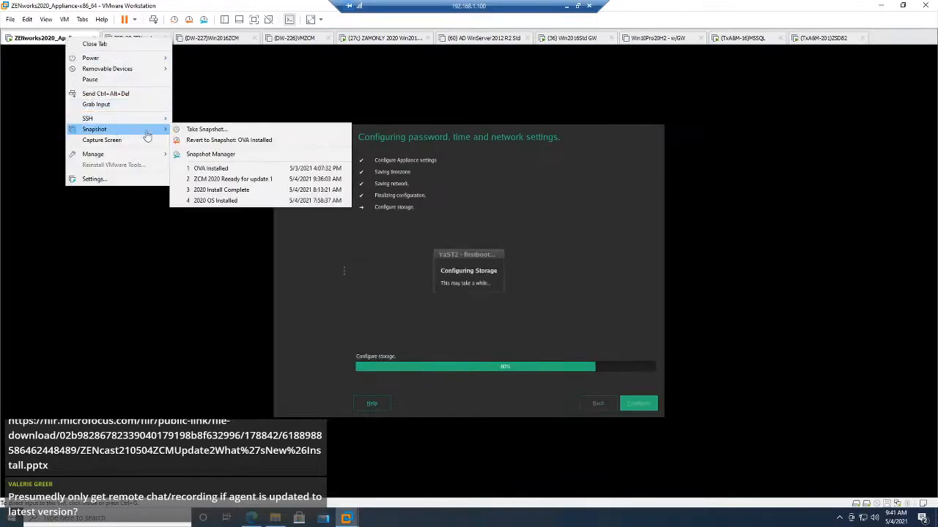
click(225, 155)
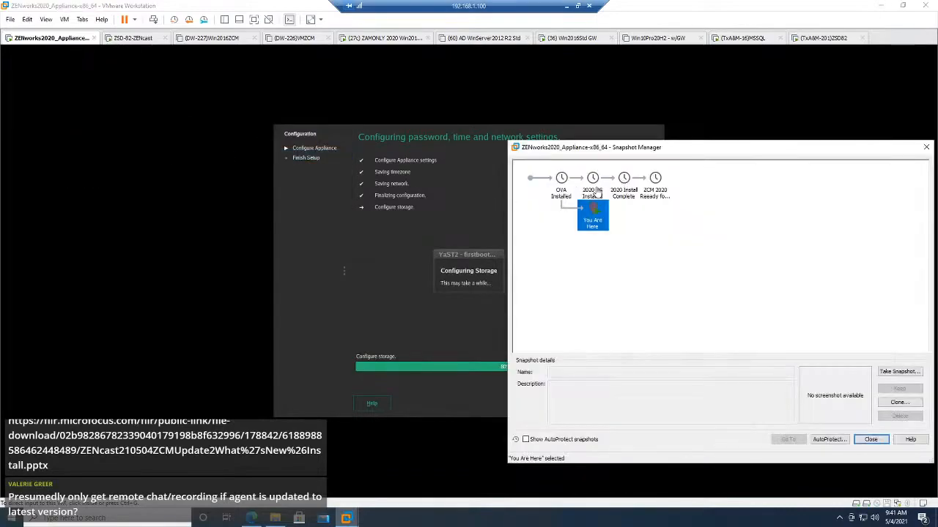
click(594, 192)
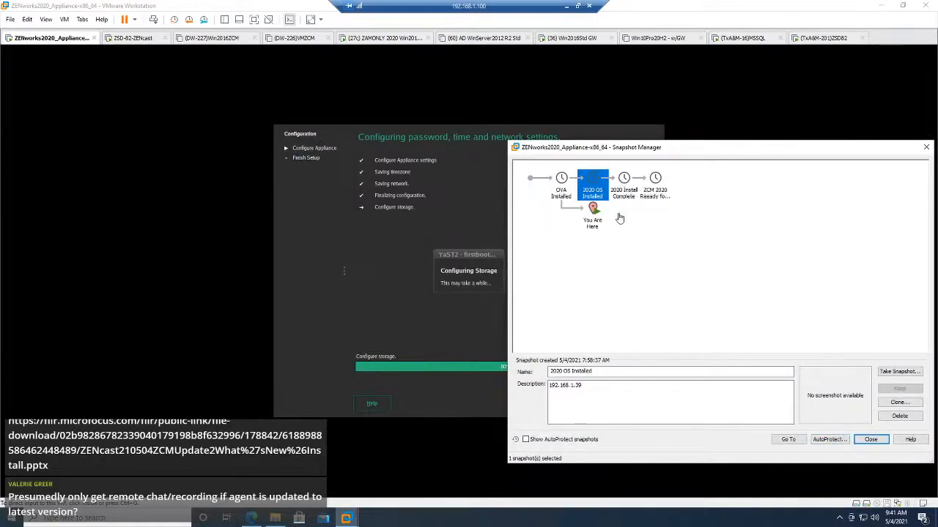
click(623, 191)
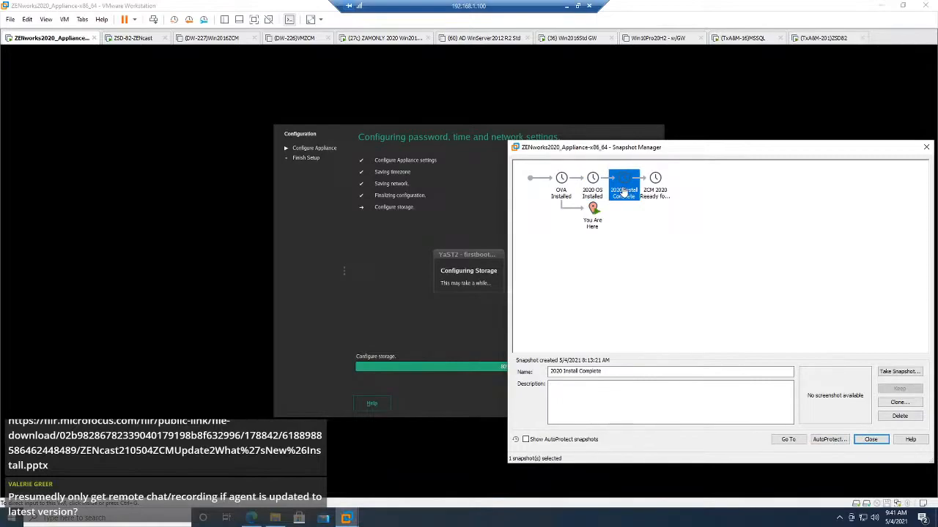
click(593, 190)
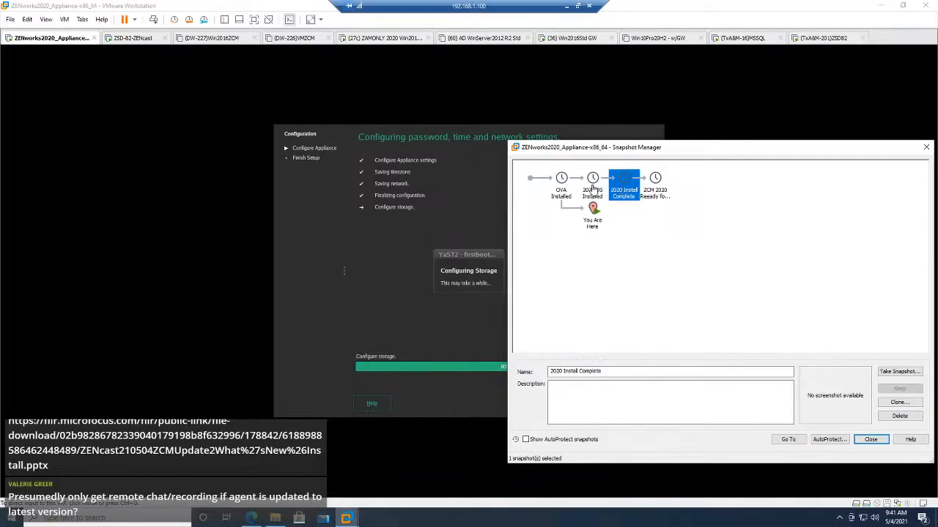
click(788, 439)
click(742, 322)
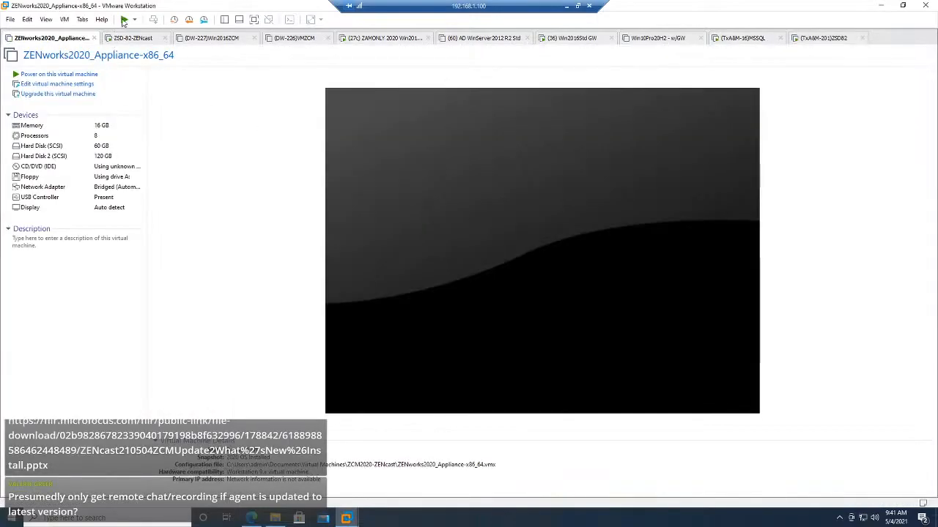
click(124, 20)
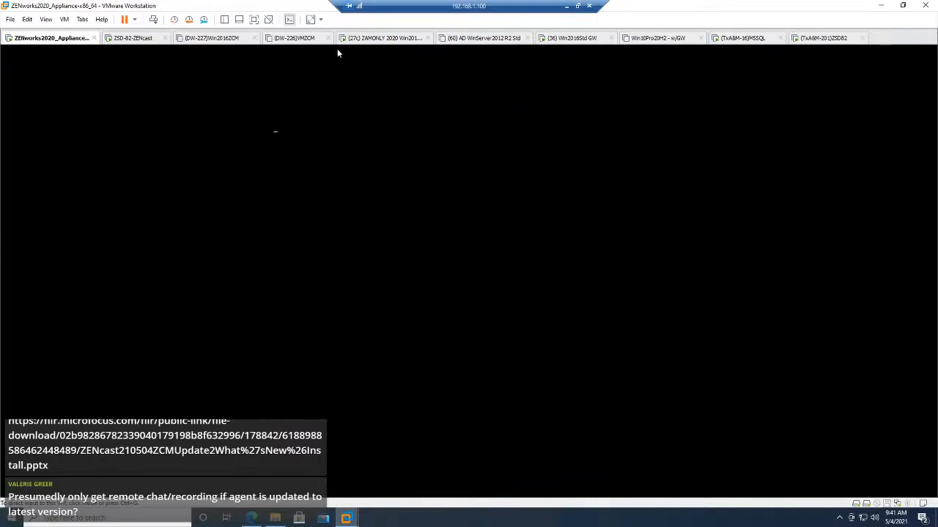
click(383, 38)
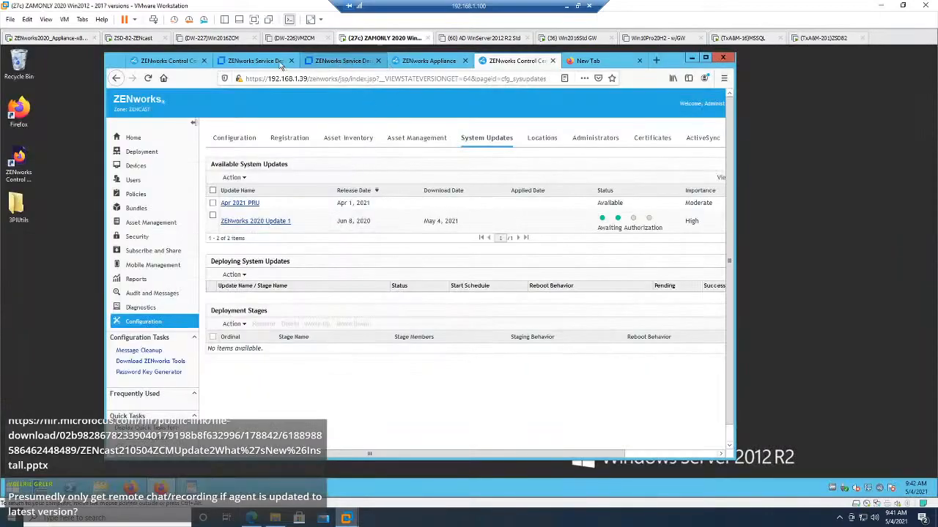
click(267, 61)
click(168, 60)
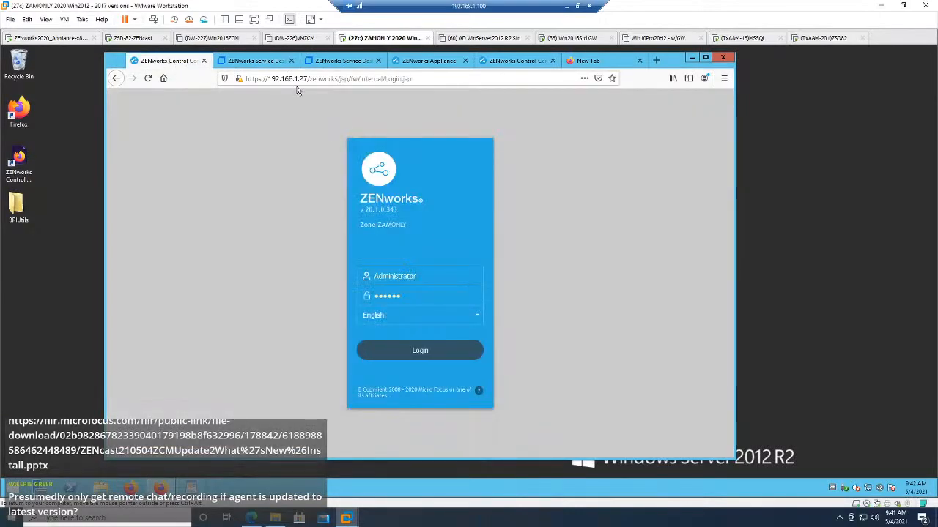
click(421, 61)
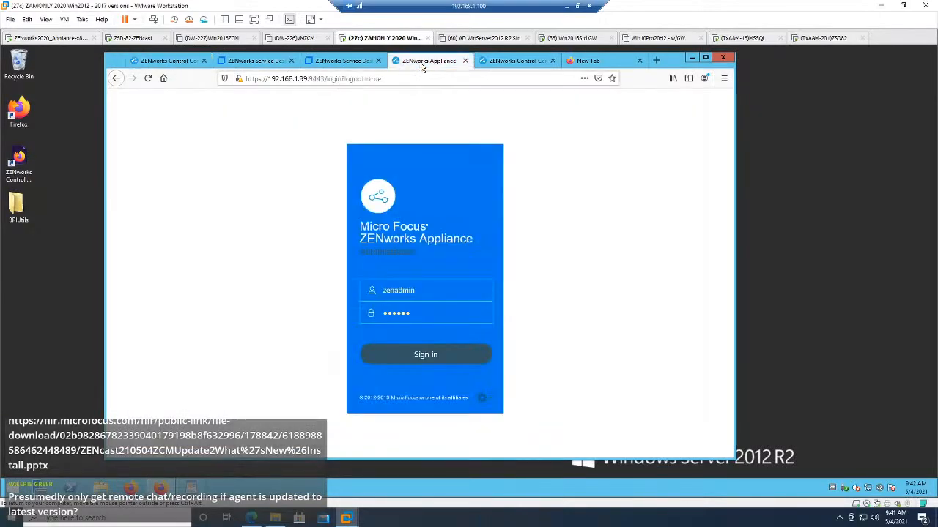
click(325, 78)
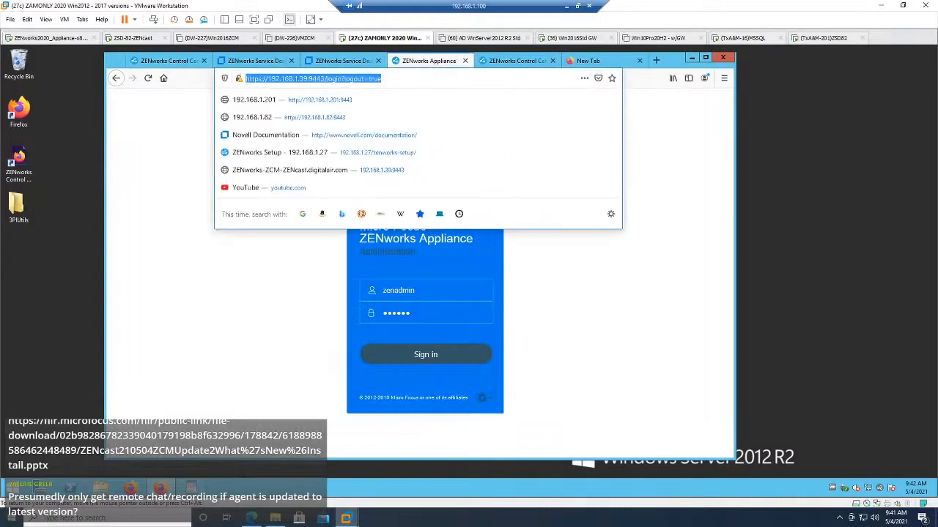
drag(325, 78, 384, 78)
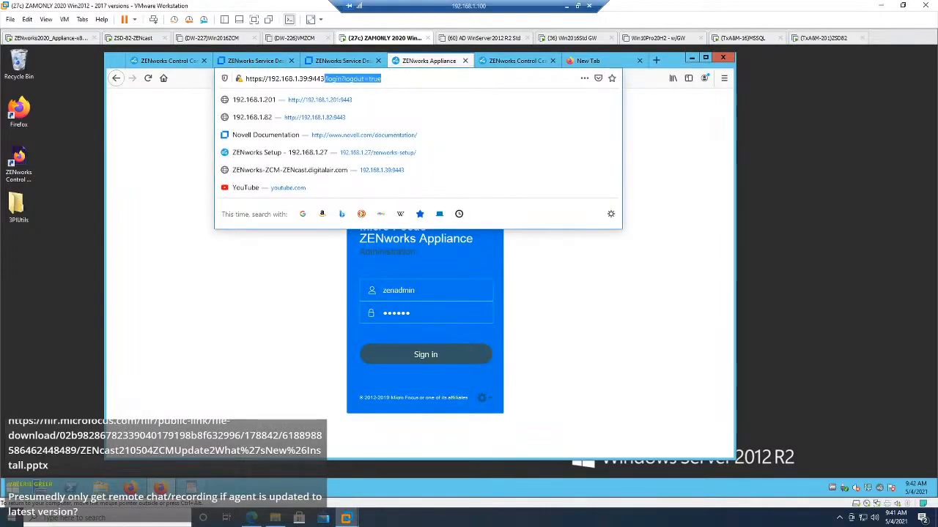
key(BackSpace)
key(Return)
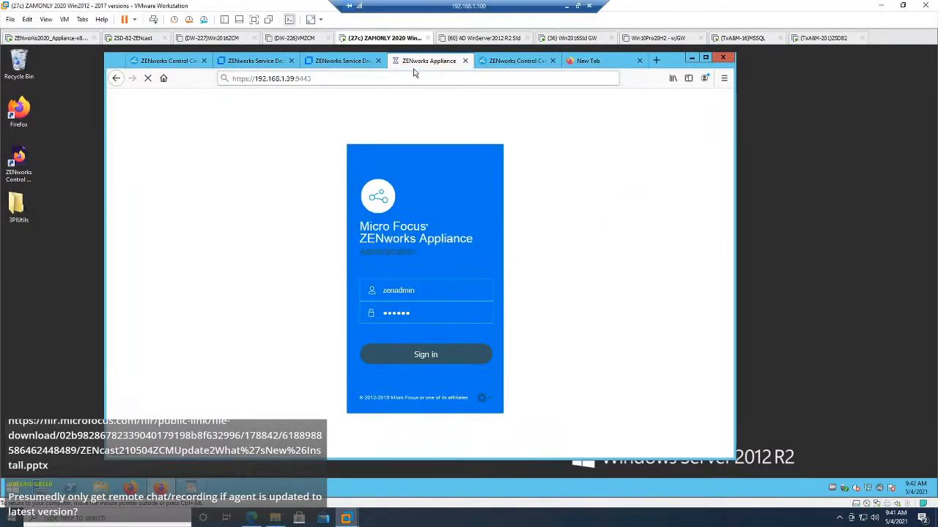
Step: Check the appliance console, reload its administration page while accepting the certificate risk, and sign in as zenadmin
click(51, 38)
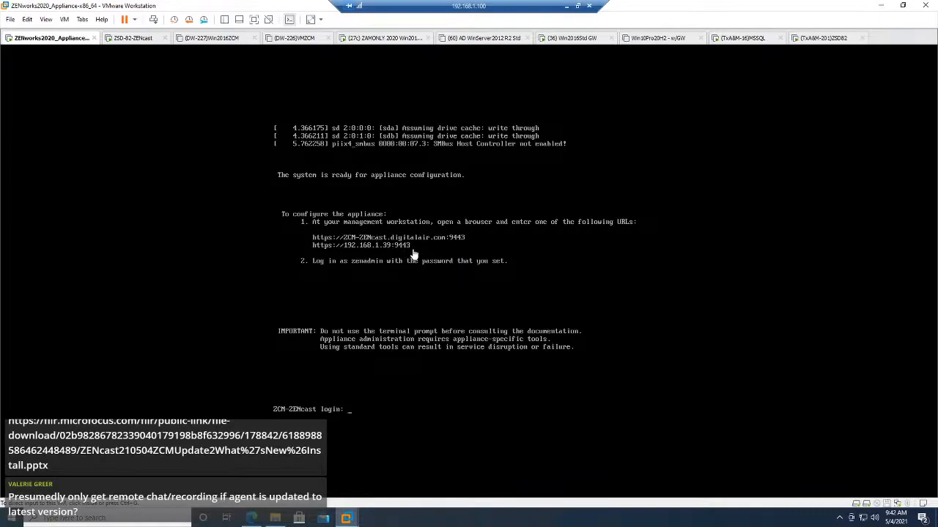
click(379, 39)
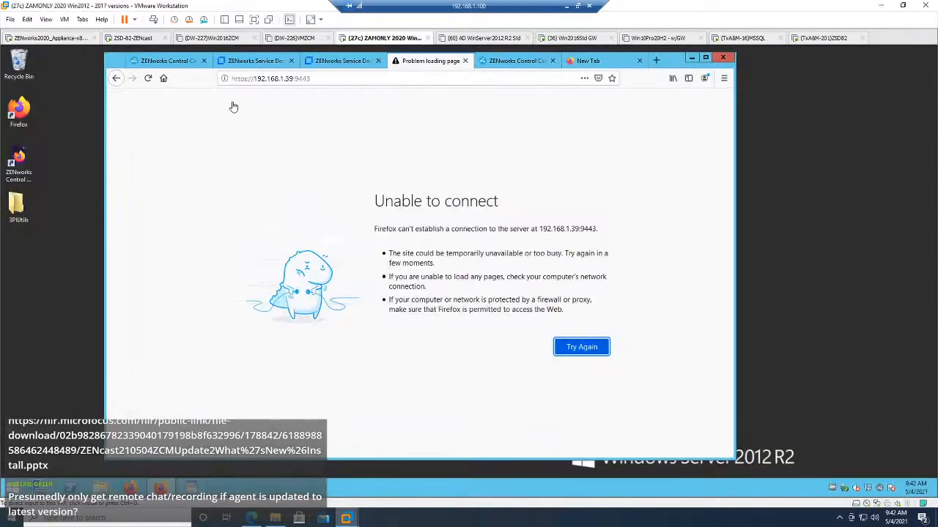
click(148, 78)
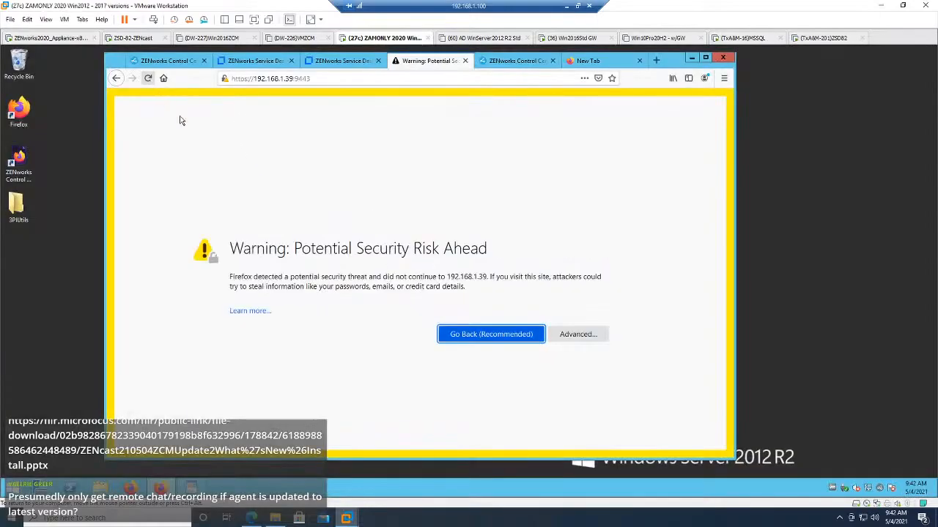
click(577, 334)
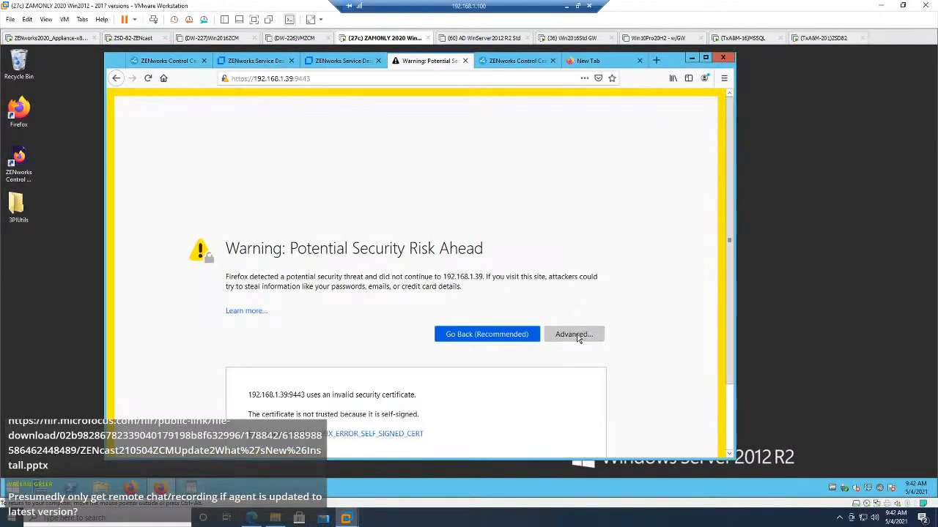
click(537, 415)
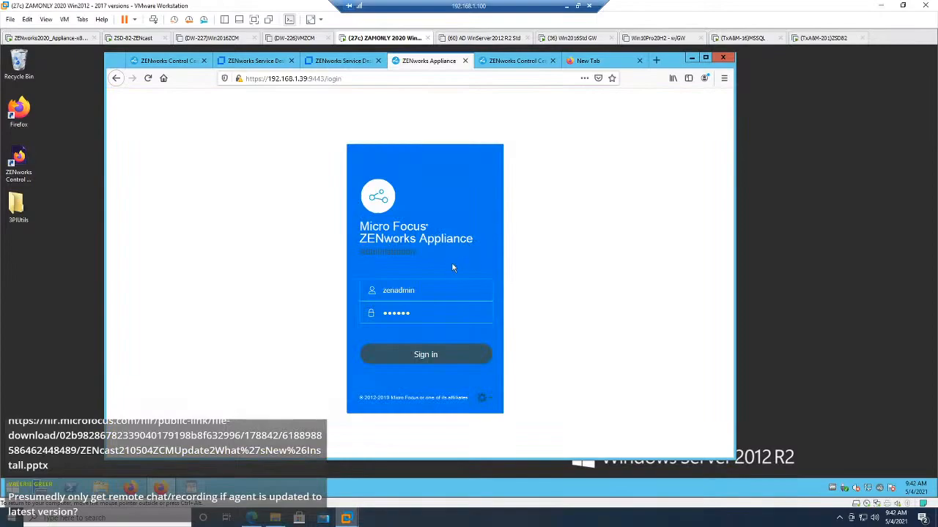
click(426, 356)
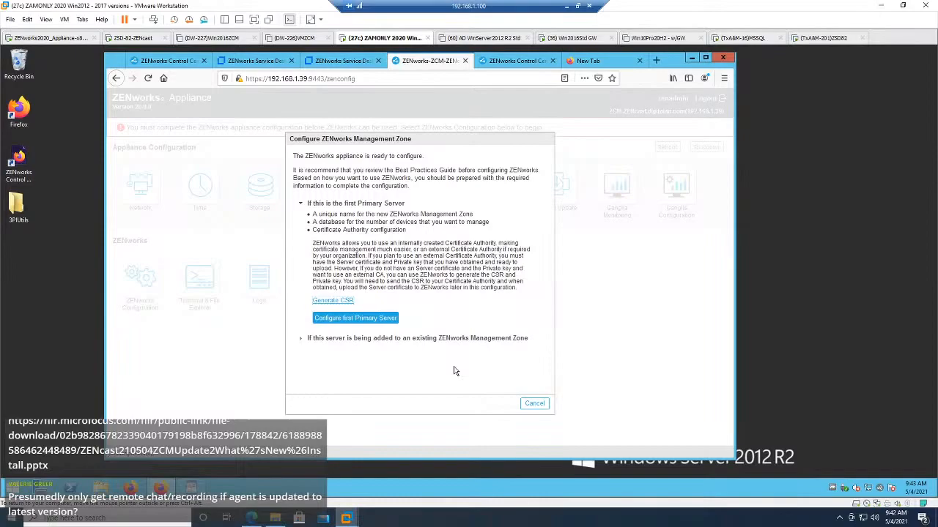
Step: Review the certificate signing request form and the form for adding a Primary Server to an existing management zone
click(333, 301)
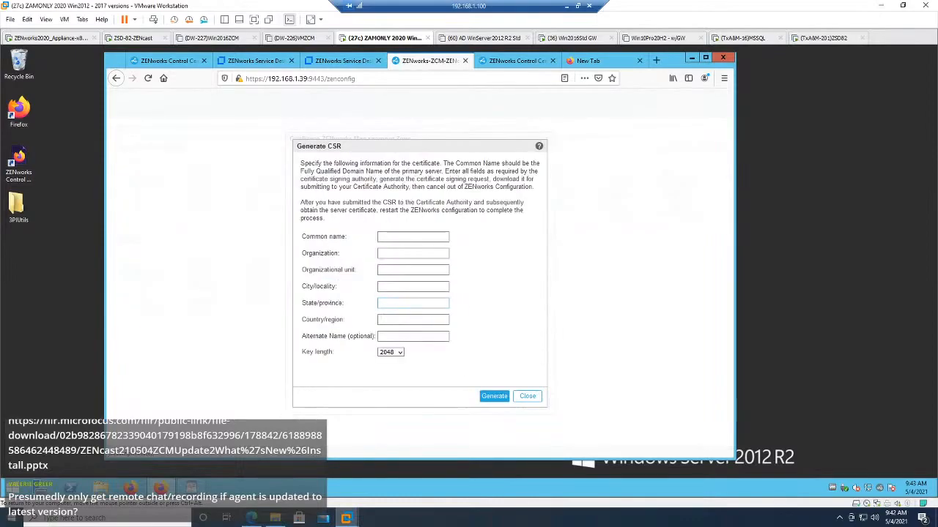
click(527, 397)
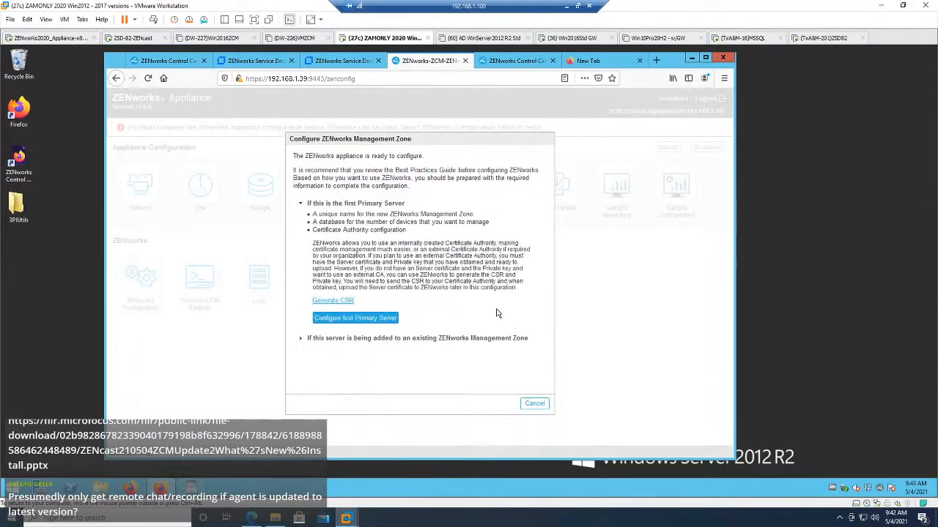
click(337, 340)
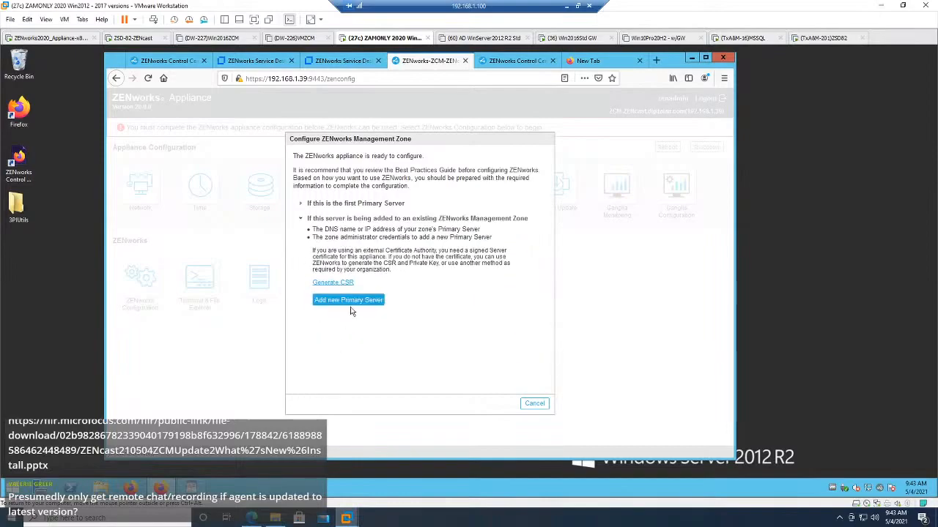
click(357, 301)
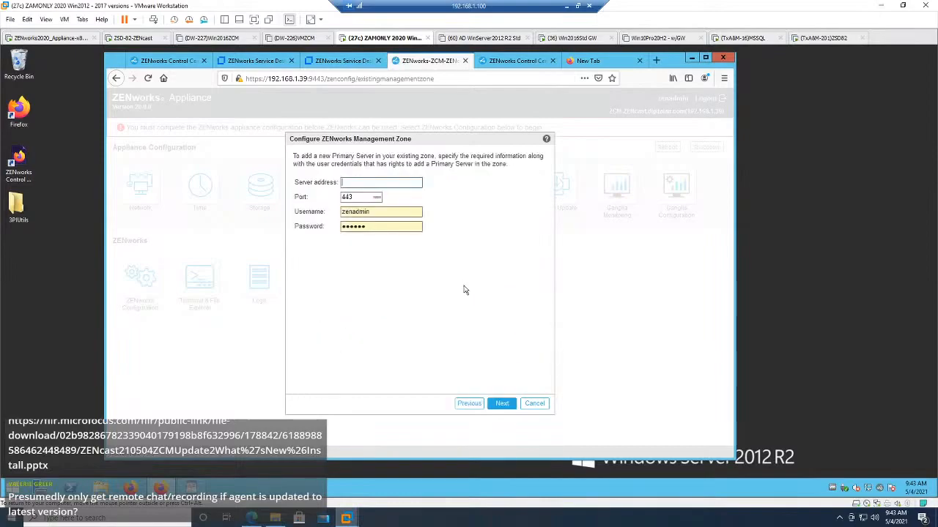
click(467, 403)
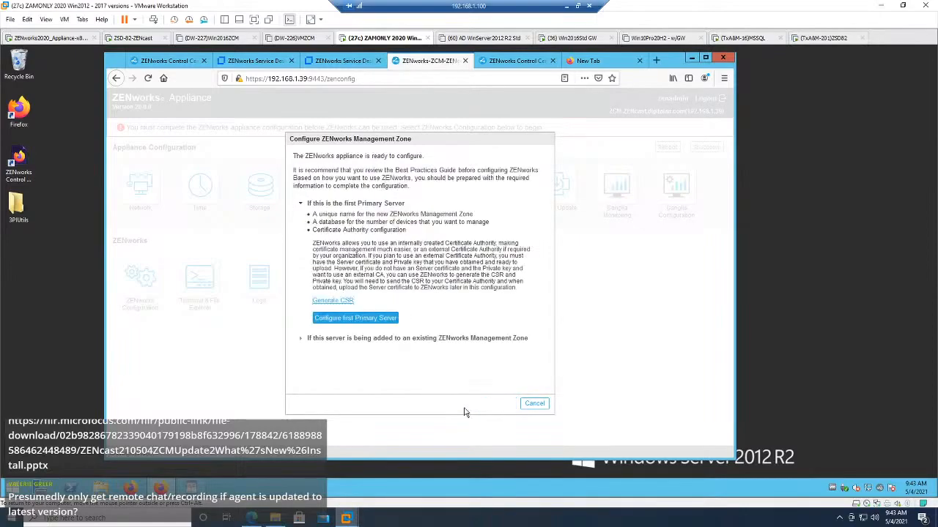
Step: Begin configuring the first Primary Server, enlarge the page for readability, and name the new management zone ZENcast
click(340, 320)
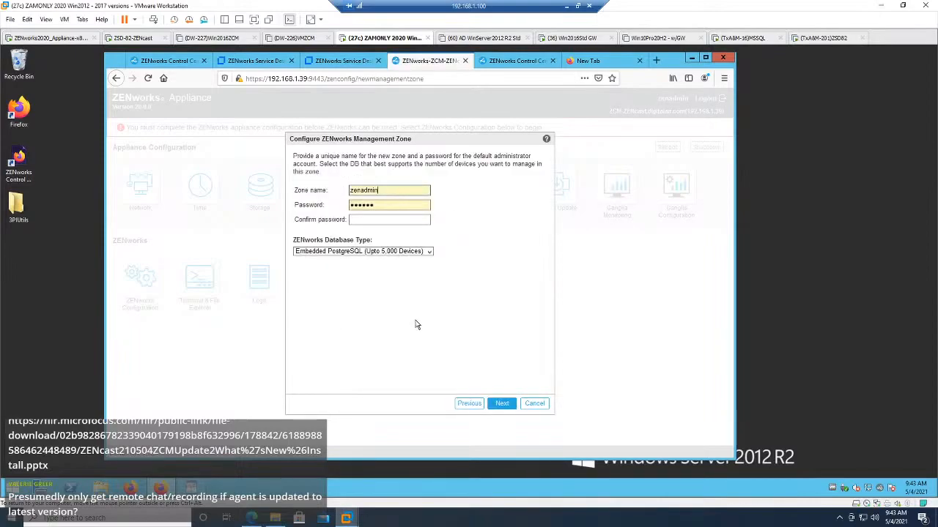
key(ctrl+plus)
key(ctrl+plus)
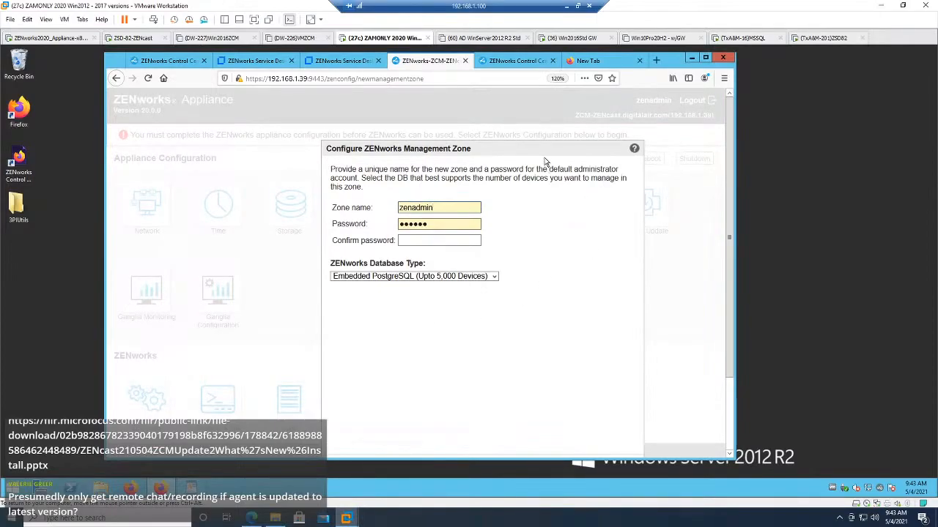
drag(542, 149, 512, 96)
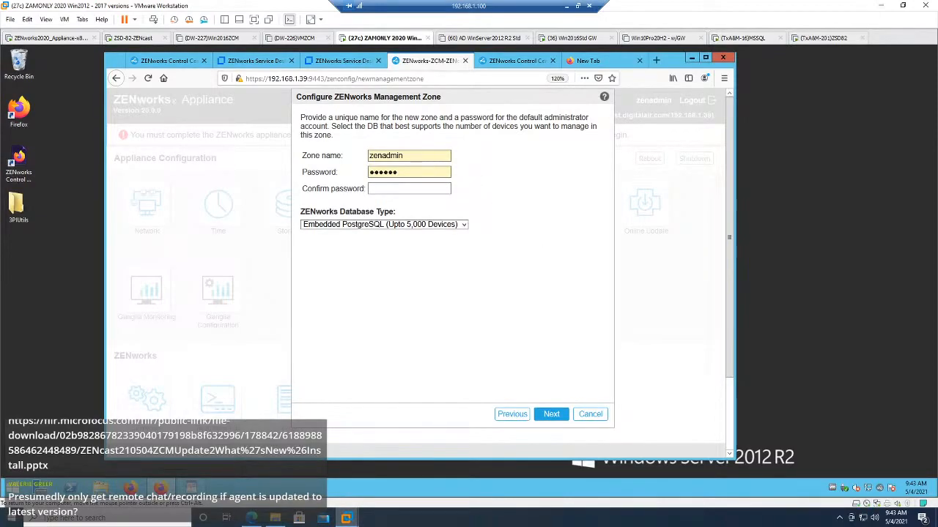
double_click(395, 155)
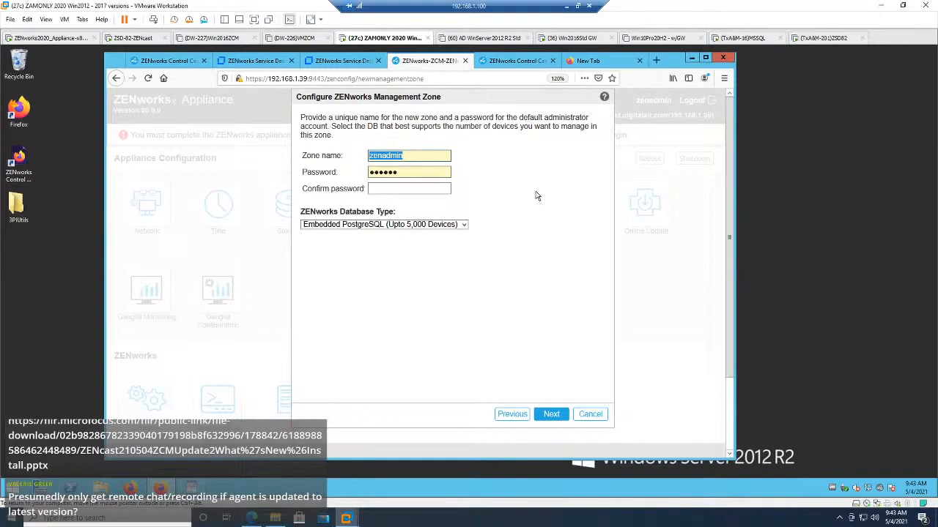
text(ZENcast)
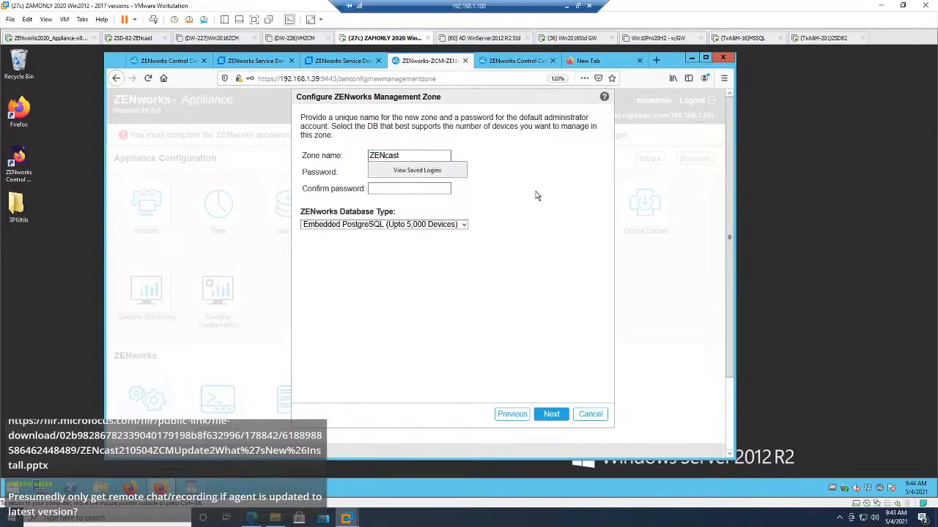
click(539, 175)
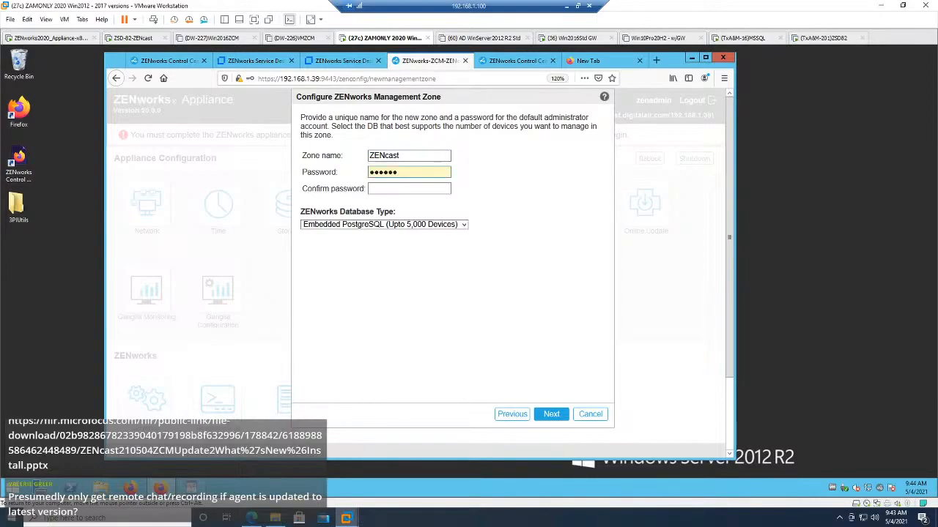
Step: Confirm the zone administrator password, keep Embedded PostgreSQL as the ZENworks database, and continue without saving the login in the browser
click(414, 172)
click(409, 189)
text(novell)
click(463, 225)
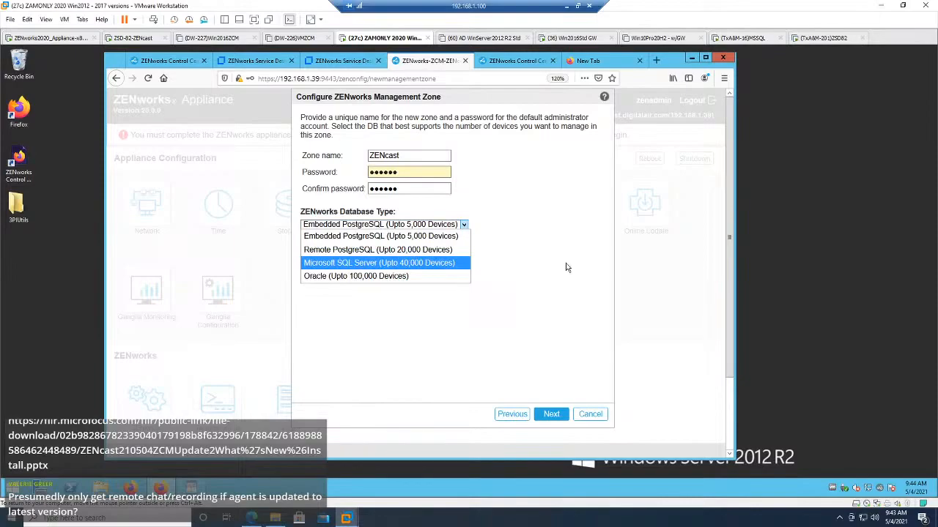
click(566, 209)
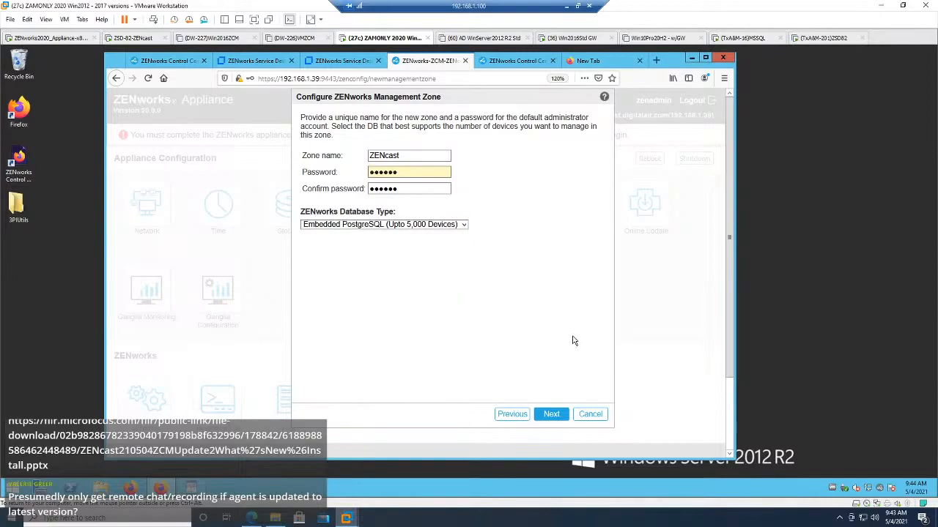
click(551, 415)
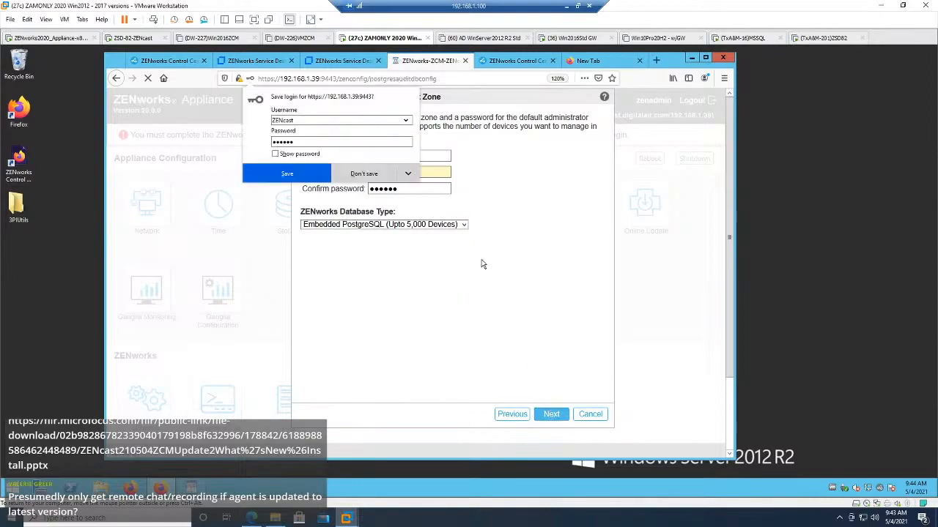
click(362, 173)
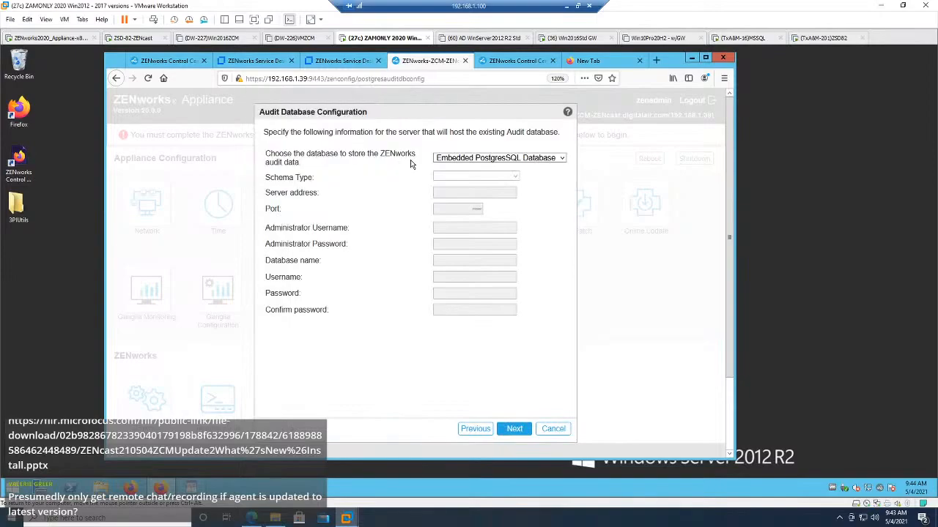
Step: Keep the embedded PostgreSQL database for storing the ZENworks audit data and continue to the certificate authority settings
click(459, 160)
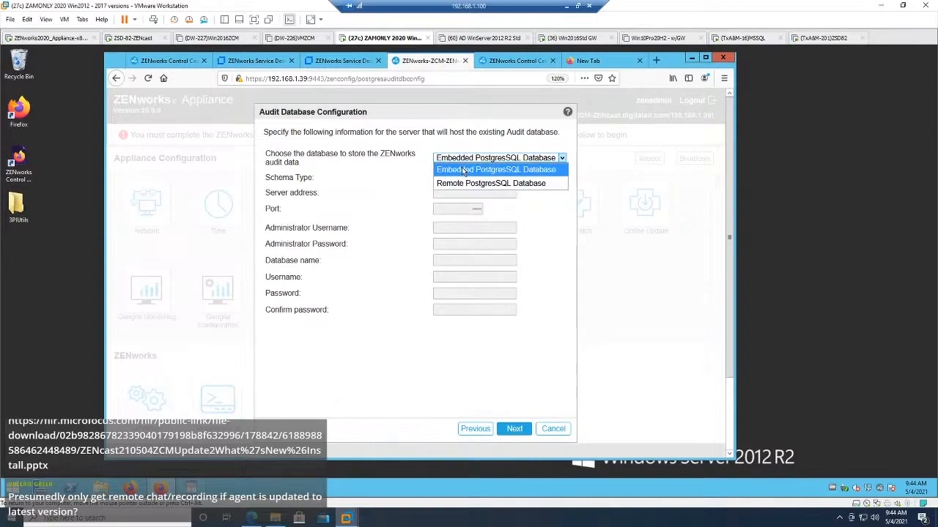
click(399, 169)
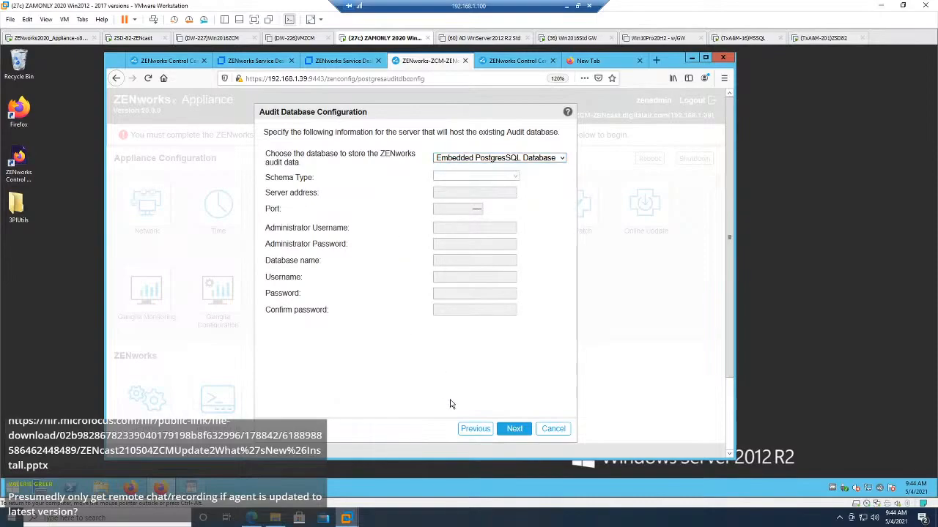
click(515, 433)
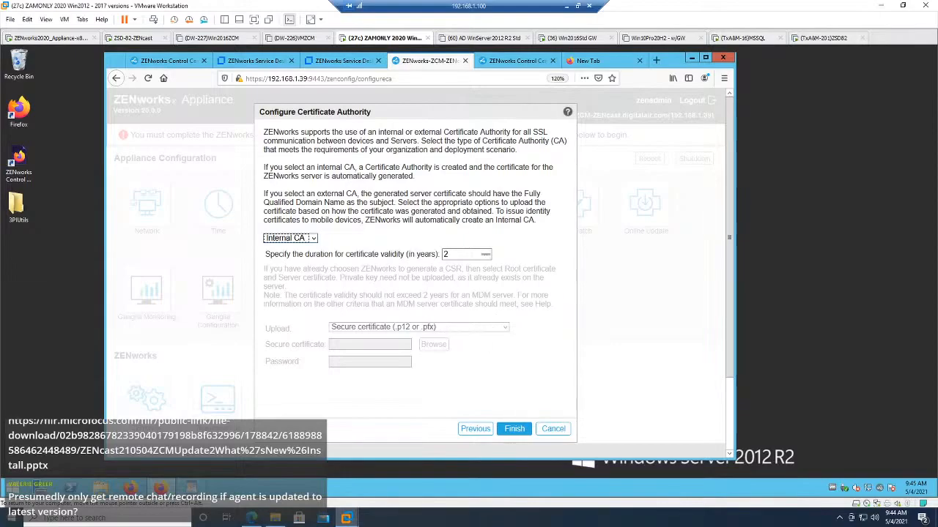
Step: Check the External CA options, choose Internal CA with a 2-year certificate validity, and start configuring ZENworks
click(312, 238)
click(302, 263)
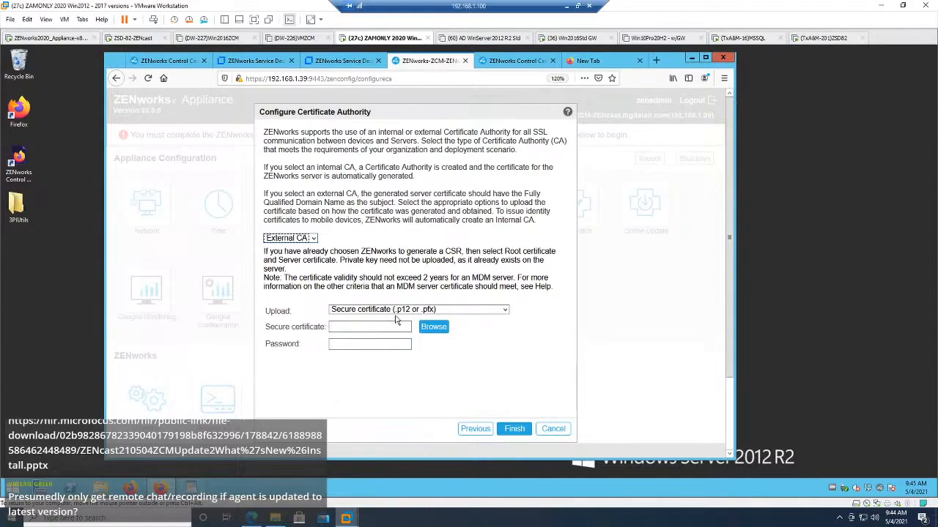
click(313, 239)
click(288, 250)
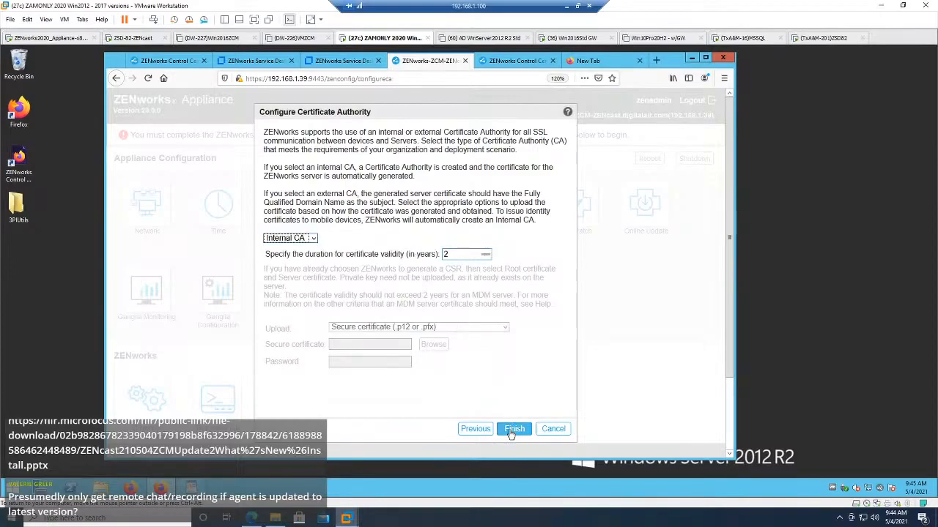
click(513, 430)
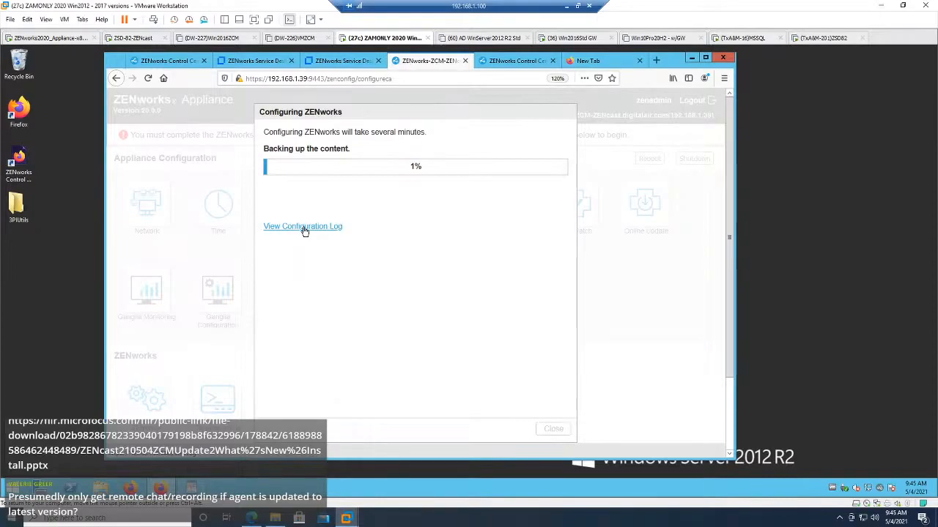
Step: Restore the ZENworks2020 appliance virtual machine to the 2020 Install Complete snapshot, power it on and boot ZENworks2020
right_click(71, 41)
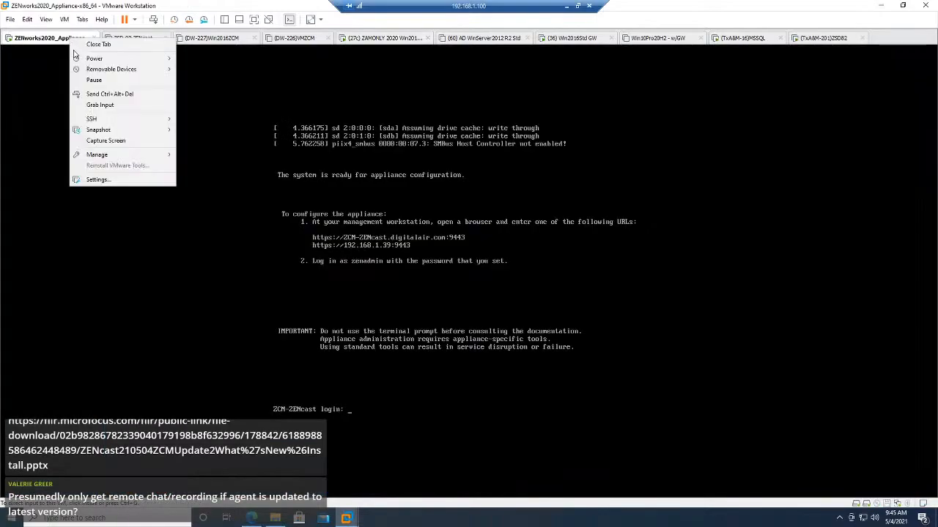
mouse_move(109, 134)
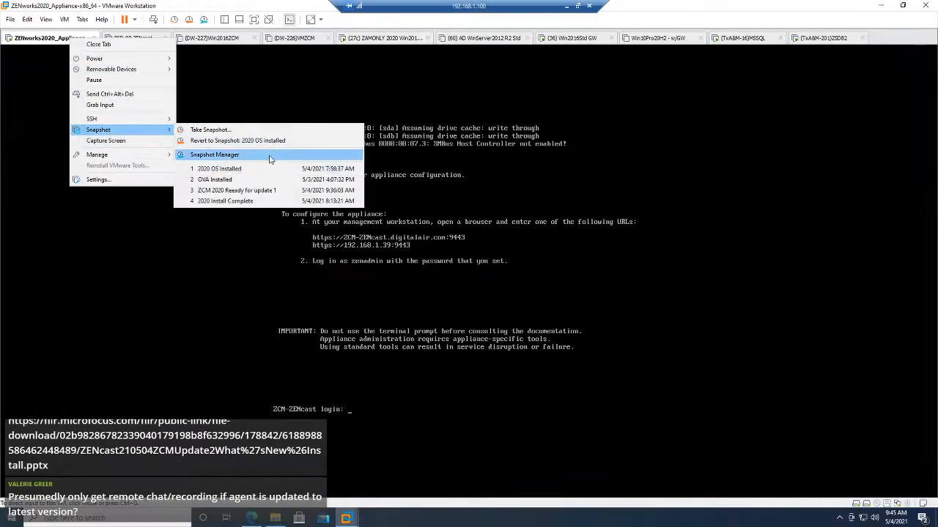
click(242, 155)
click(622, 190)
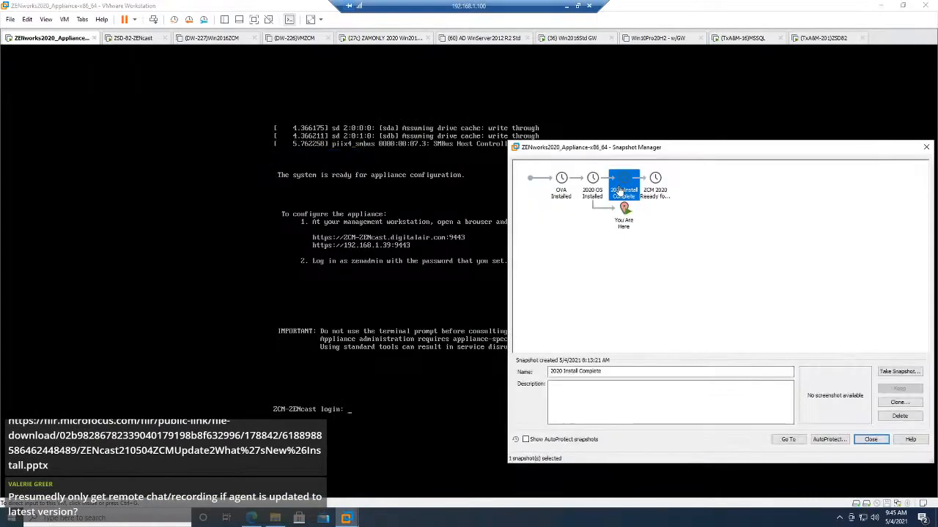
click(788, 440)
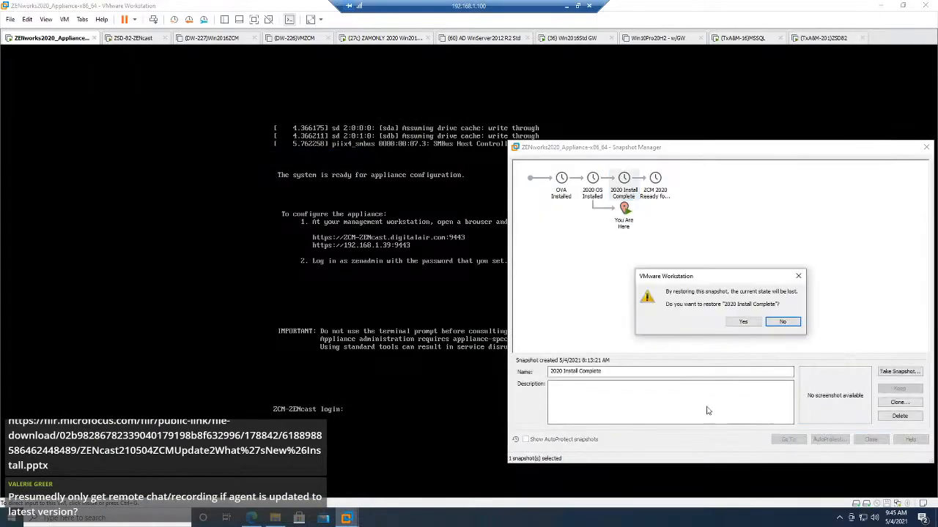
click(740, 326)
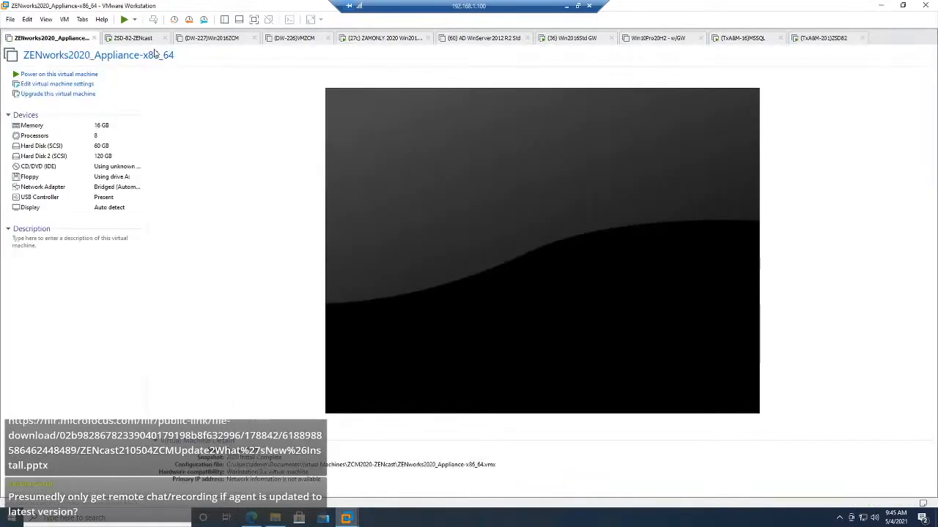
click(125, 19)
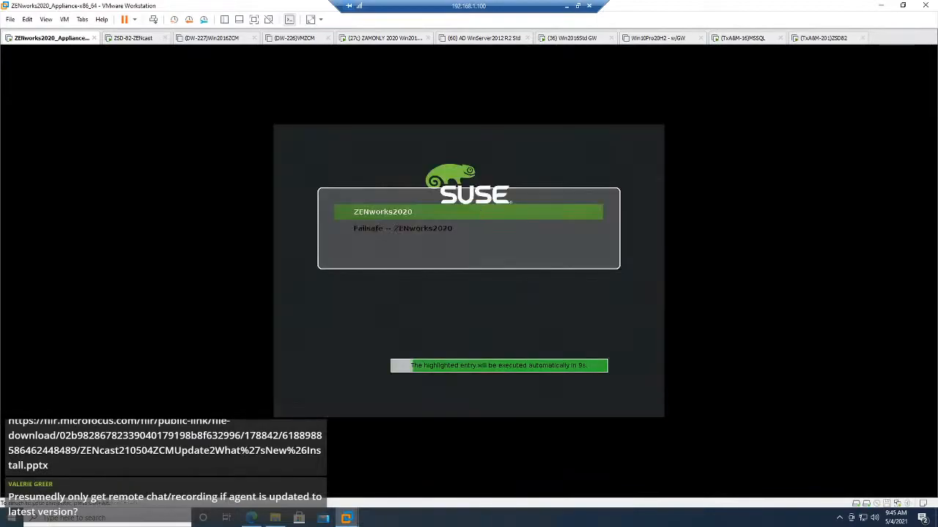
key(Return)
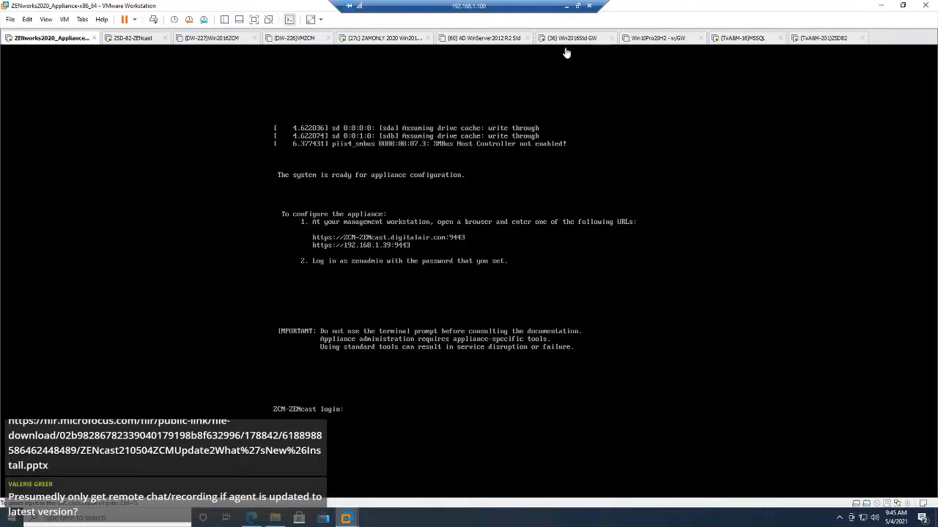
Step: Switch back to the ZAMONLY 2020 Win2012 virtual machine, reload the appliance page while accepting the certificate risk, and sign in as zenadmin
click(384, 44)
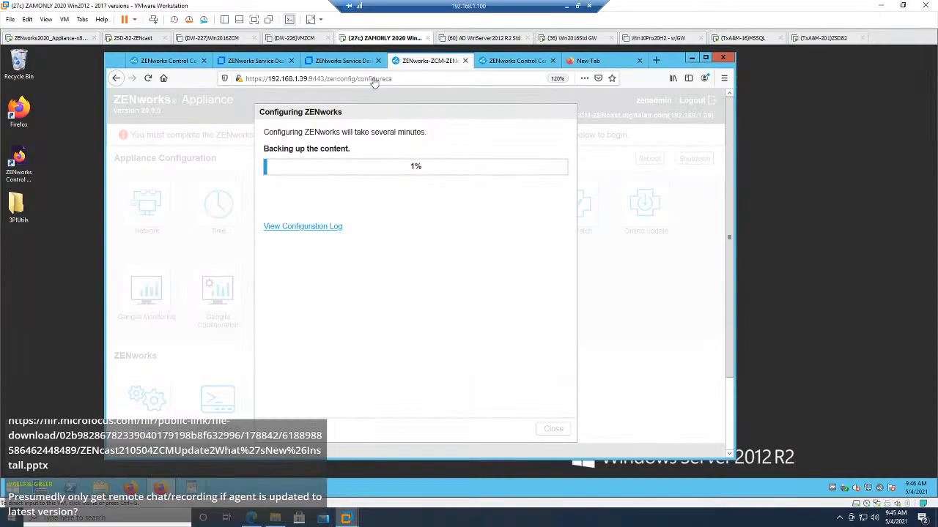
click(147, 79)
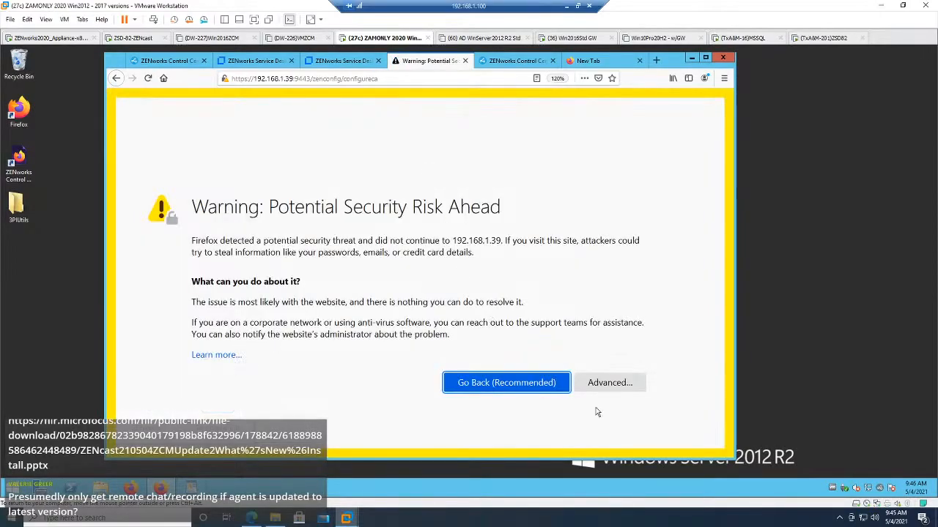
click(613, 388)
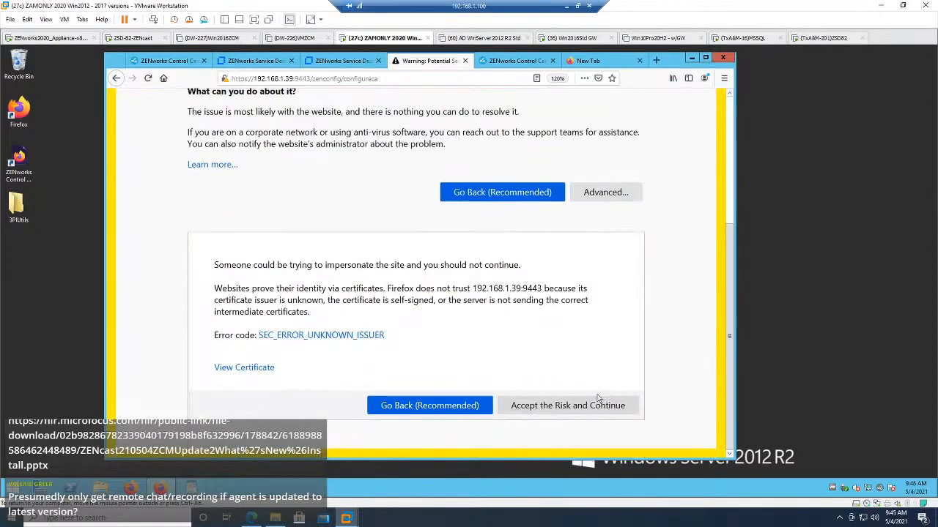
click(591, 408)
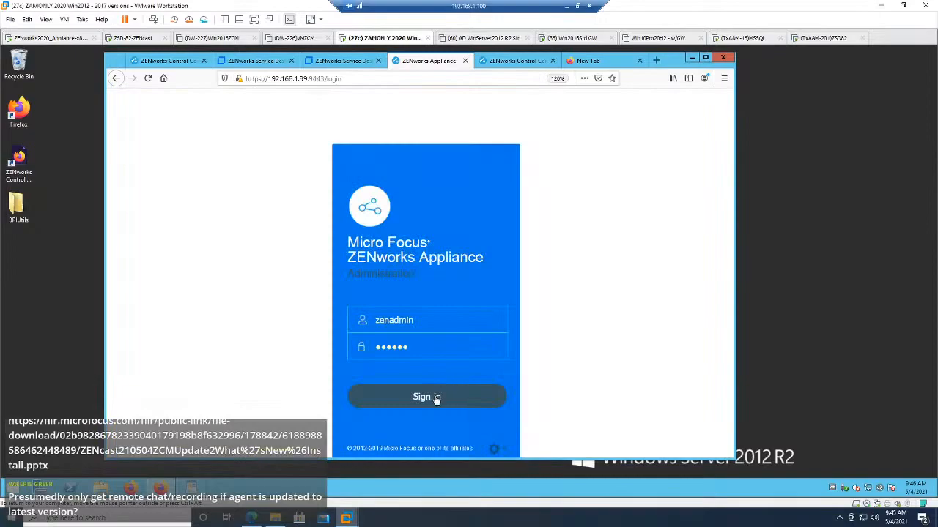
click(437, 398)
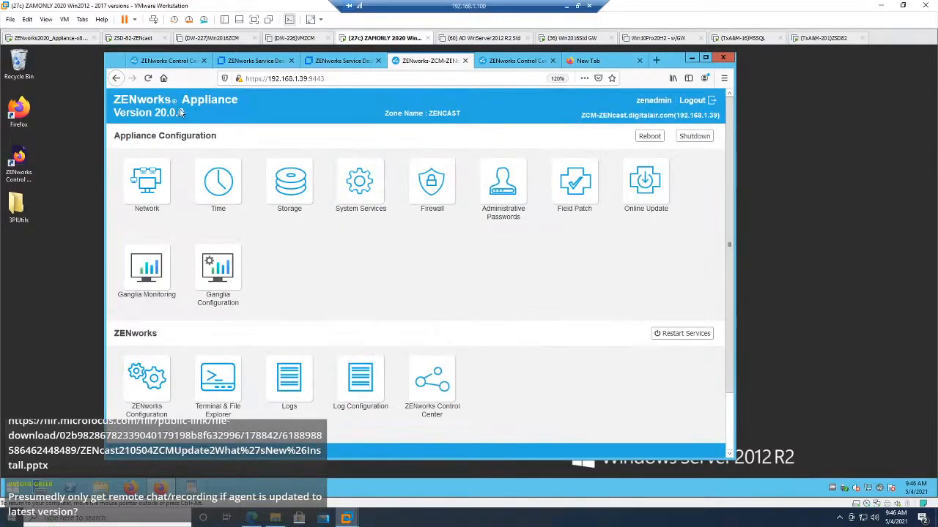
Step: Check the appliance version, view the Online Update registration form, and return to the appliance home page without registering
drag(145, 113, 185, 117)
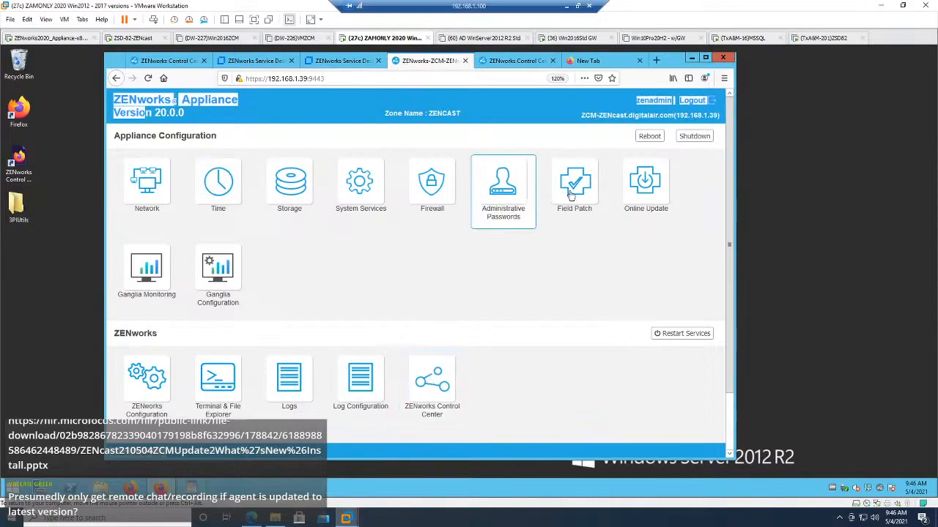
click(637, 192)
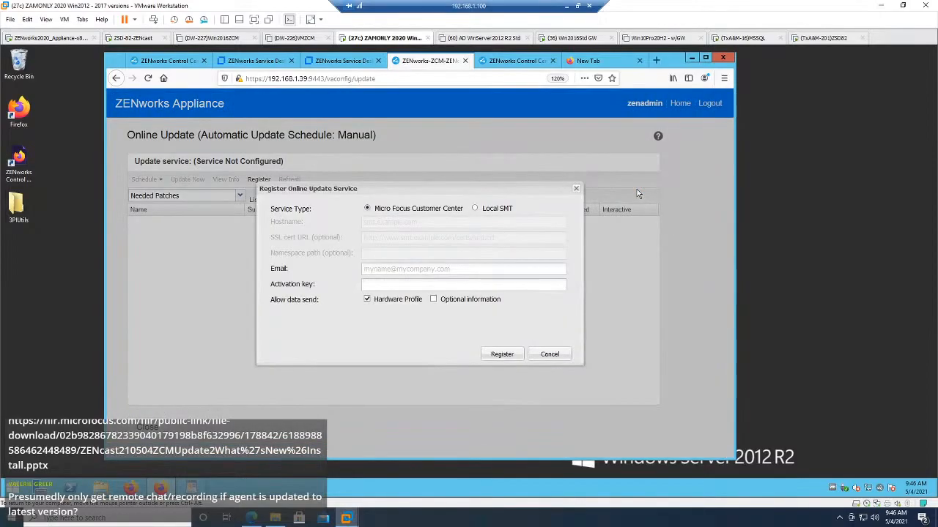
click(550, 355)
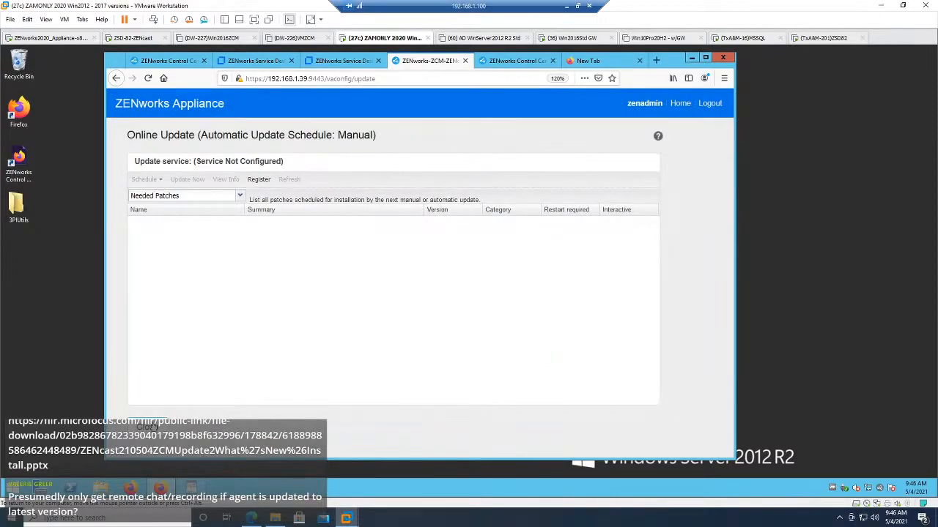
click(149, 427)
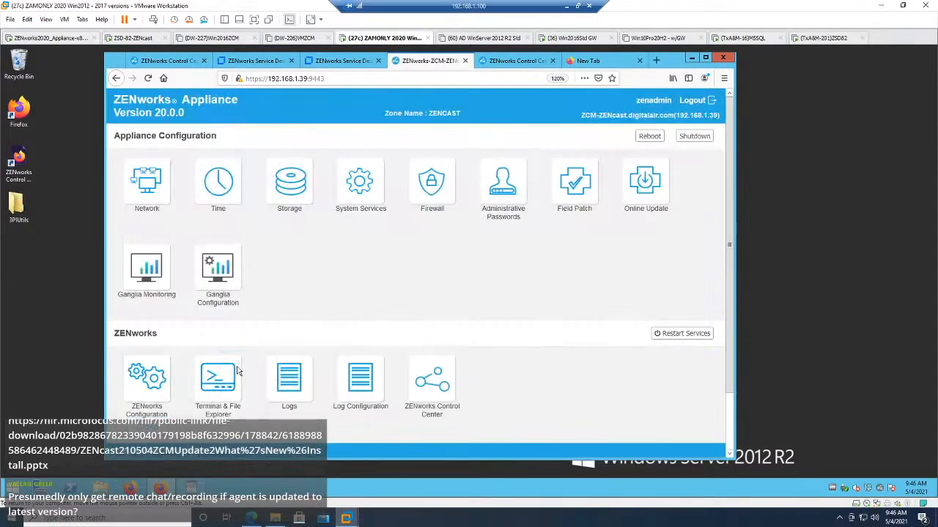
Step: Launch ZENworks Control Center from the appliance home page, and meanwhile review the Online Update registration form and cancel it
click(426, 379)
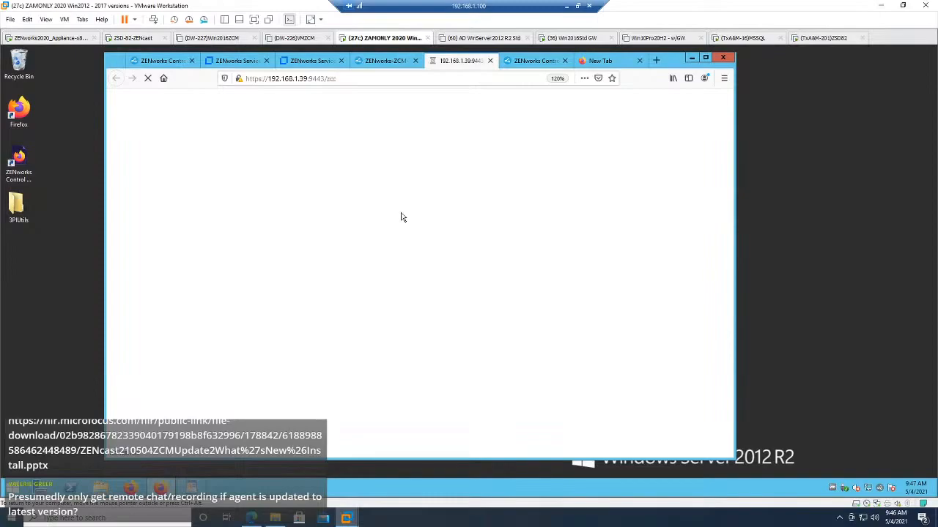
click(378, 63)
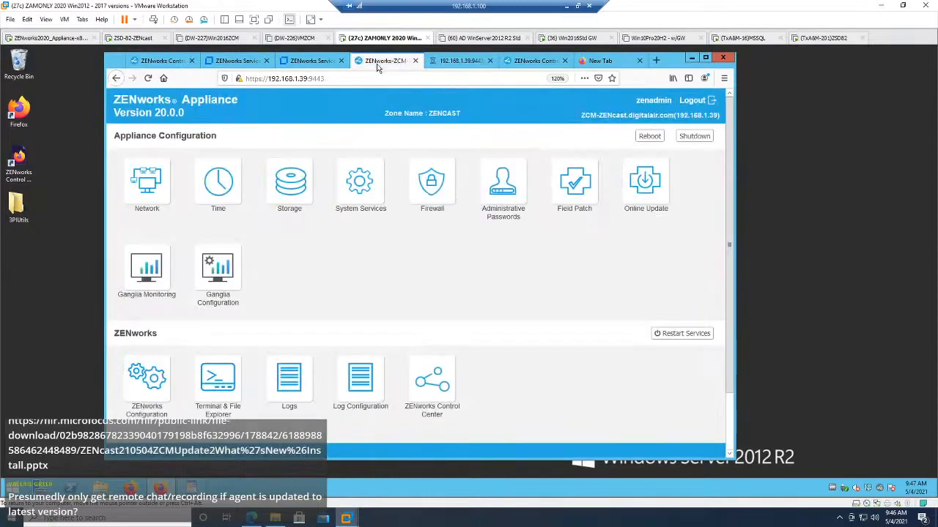
click(643, 189)
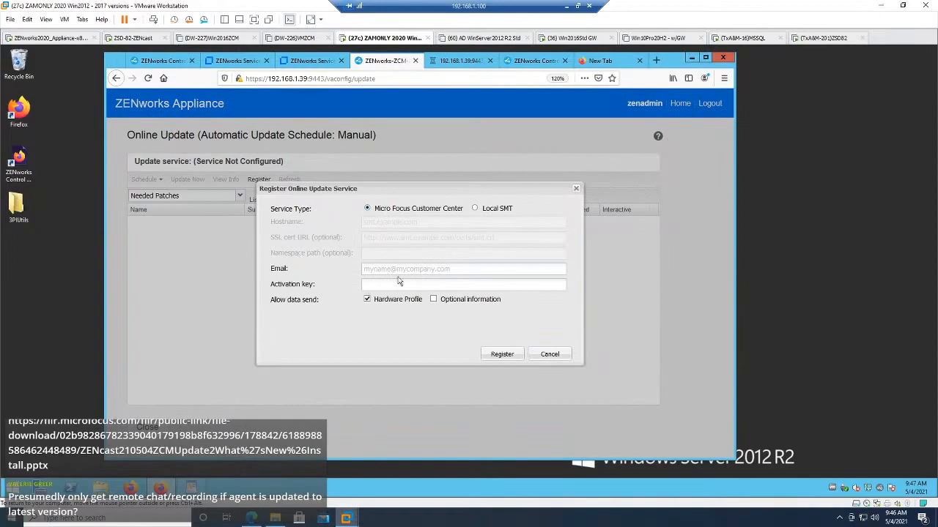
click(394, 284)
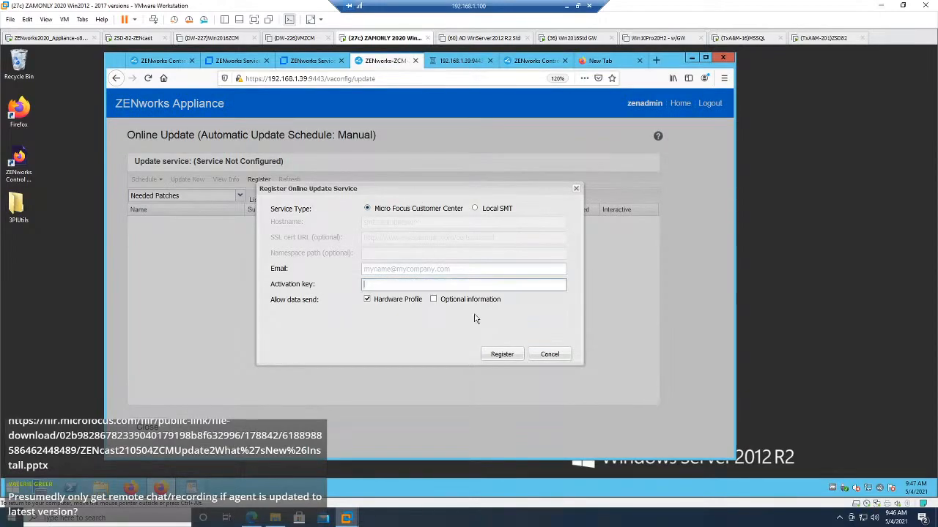
click(550, 354)
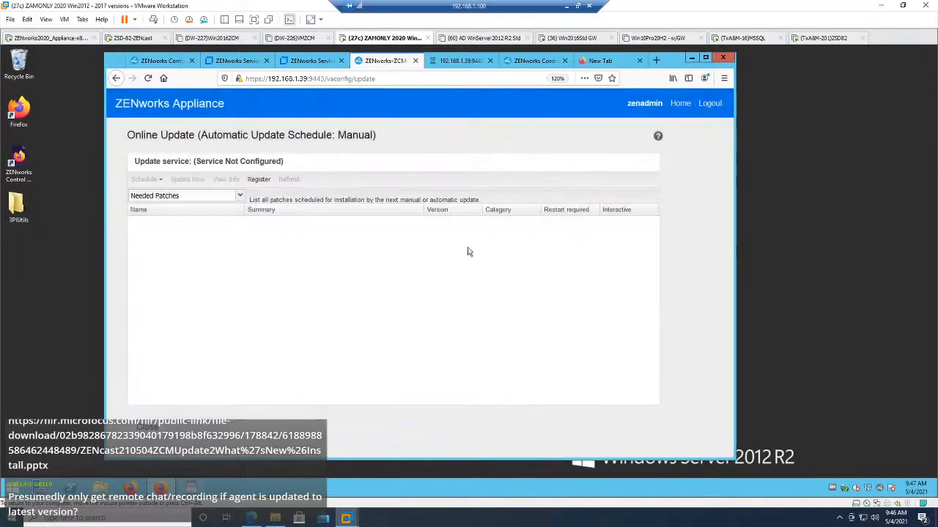
Step: Log in to ZENworks Control Center as Administrator, dismiss the license notification and important note, and use the telemetry defaults
click(457, 63)
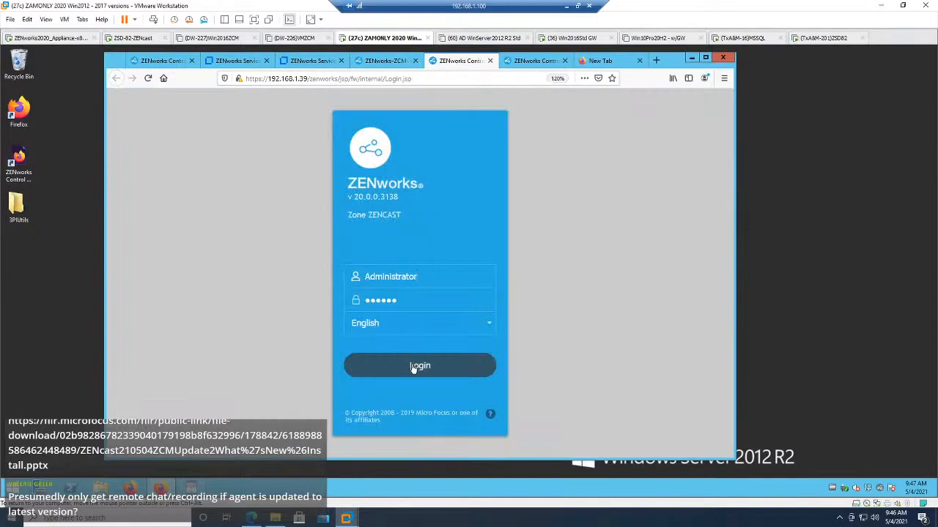
click(413, 367)
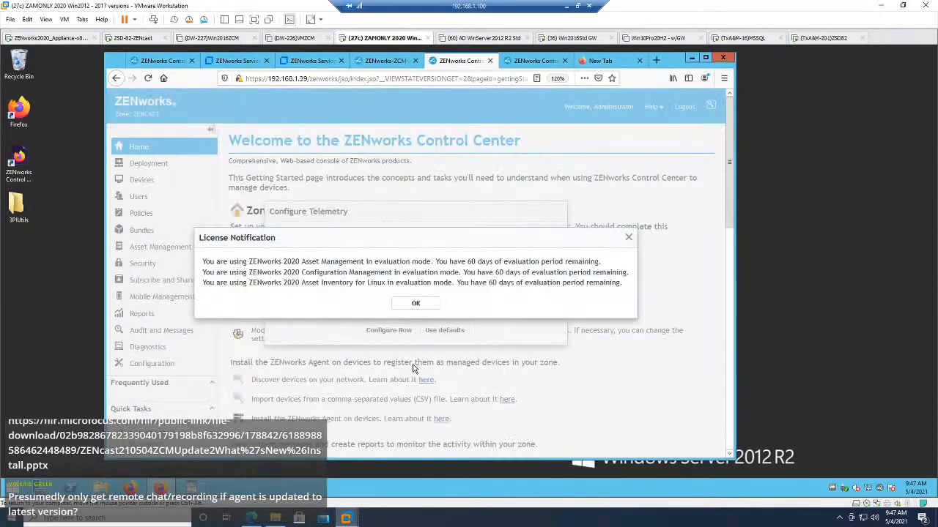
click(417, 303)
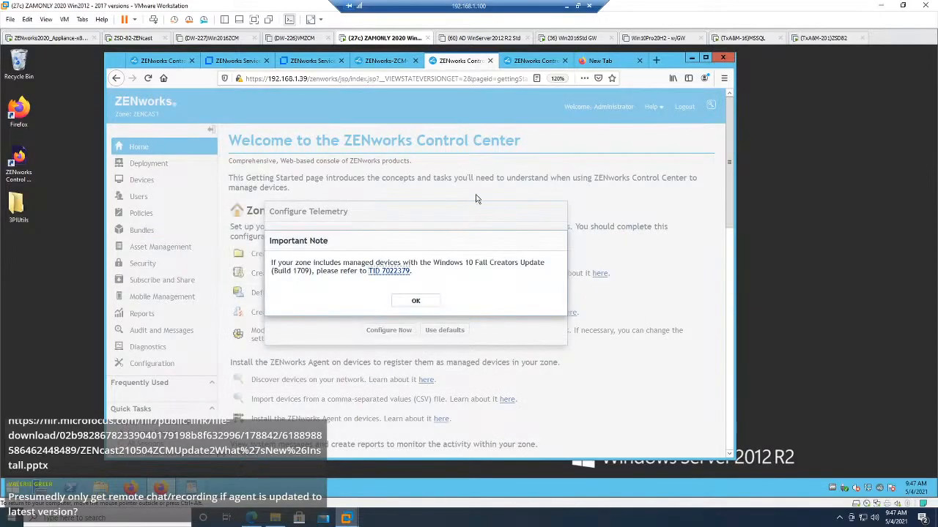
click(417, 303)
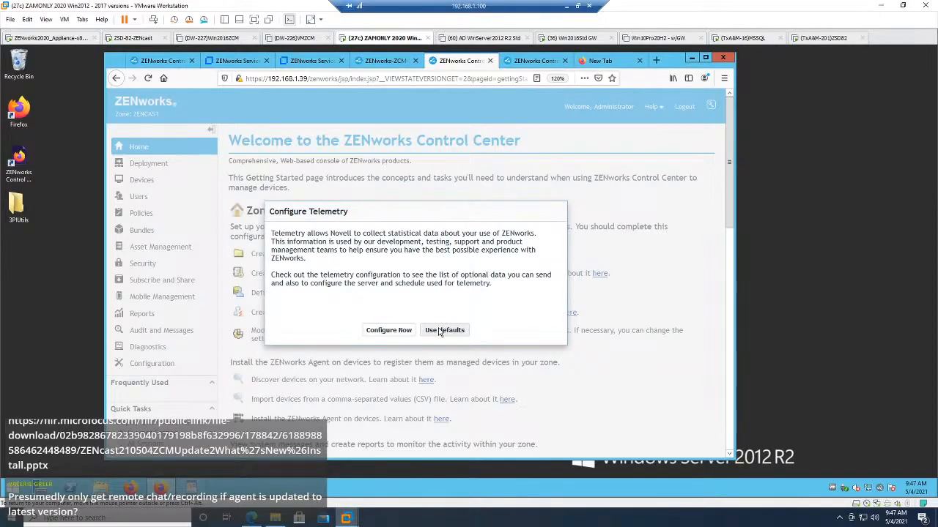
click(442, 330)
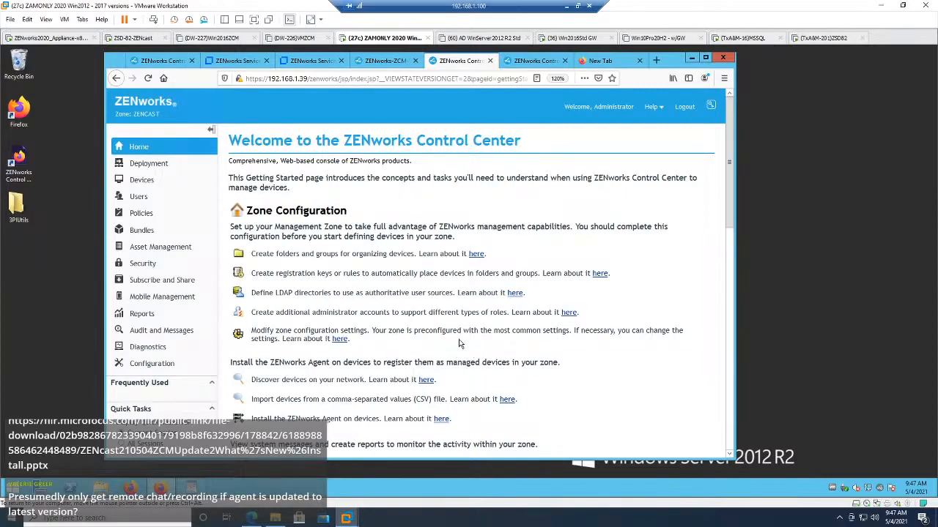
Step: View the zone's System Update Settings under Infrastructure Management and compare them with the appliance's Online Update page
click(152, 363)
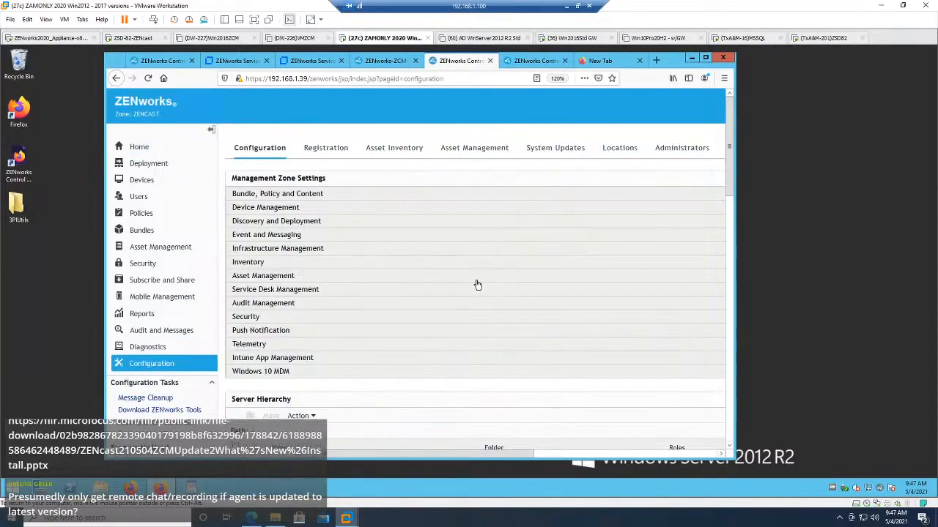
click(258, 251)
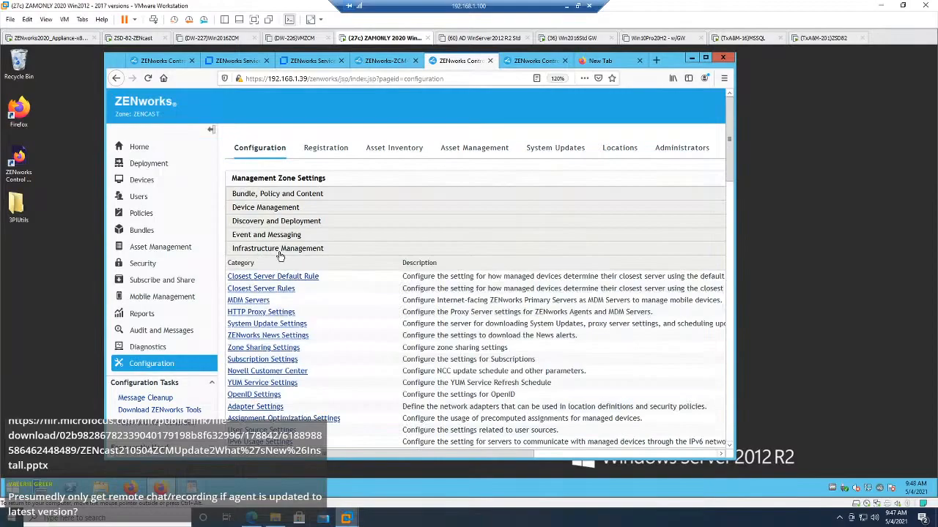
click(268, 325)
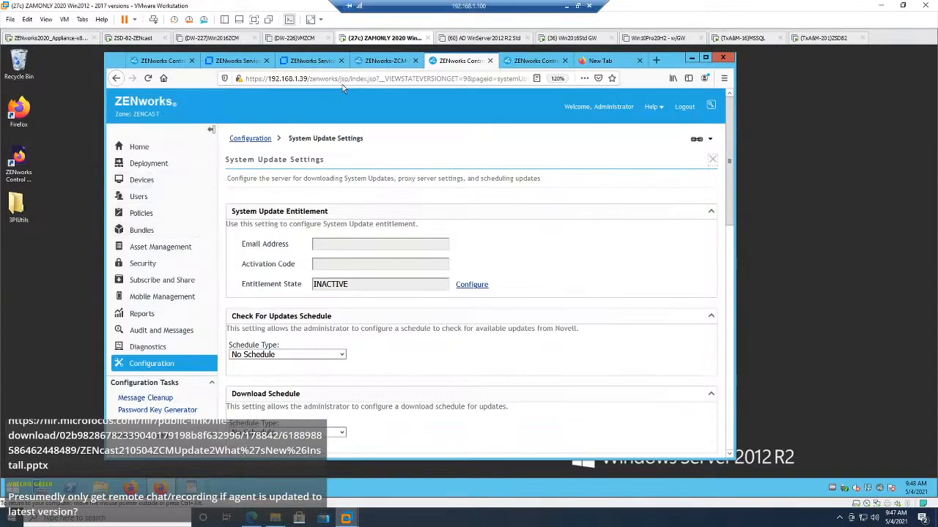
click(384, 61)
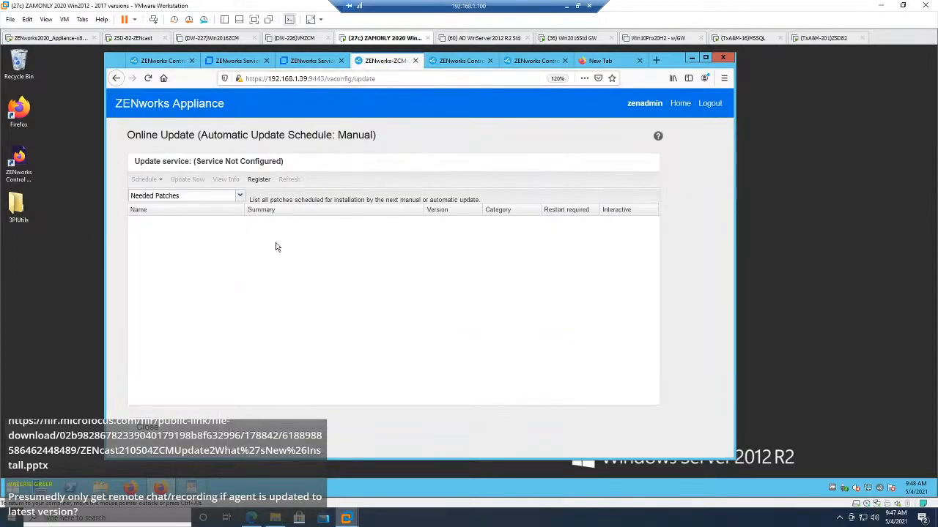
click(156, 430)
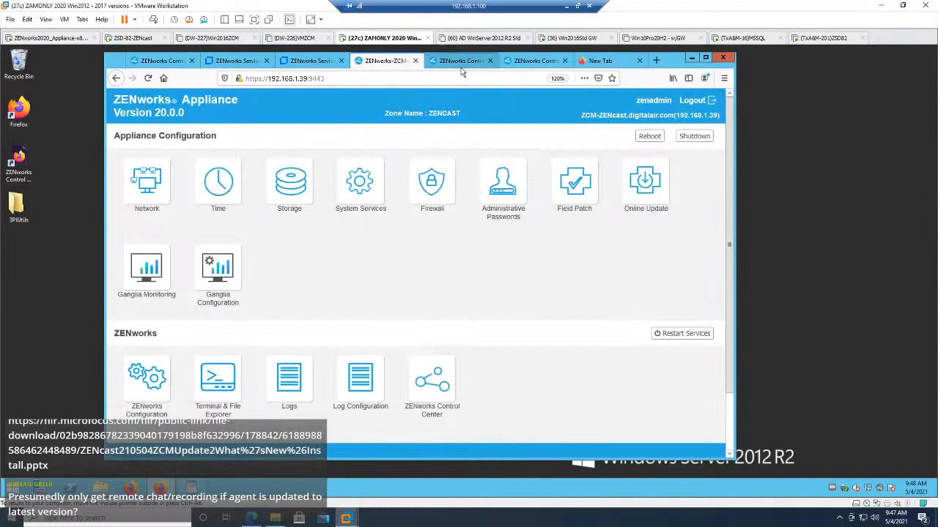
click(462, 64)
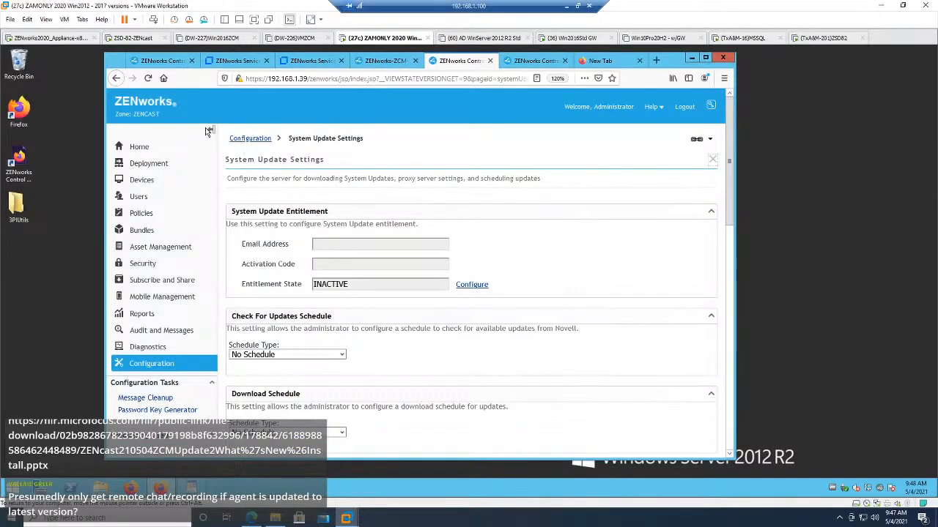
Step: Restore the ZENworks2020 appliance virtual machine to the "ZCM 2020 Reeady for update 1" snapshot, power it on and boot ZENworks2020
click(76, 41)
right_click(75, 40)
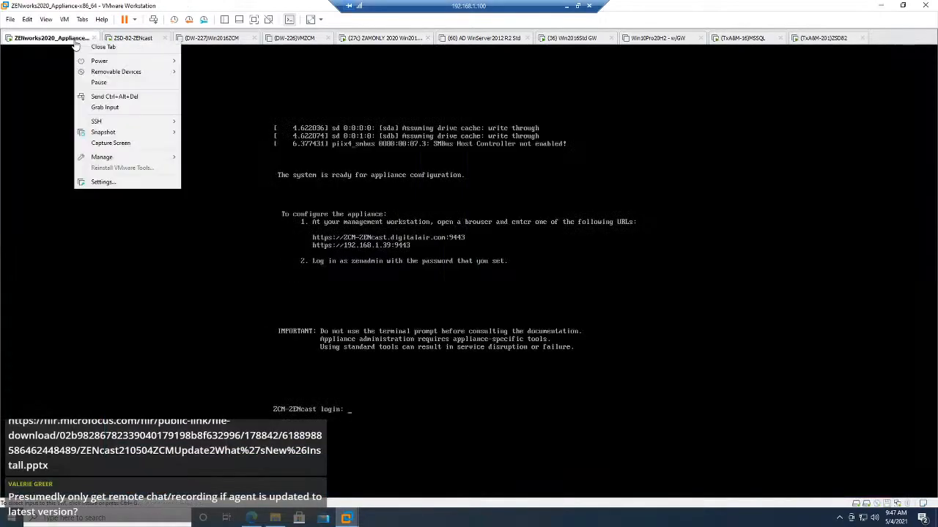
mouse_move(117, 132)
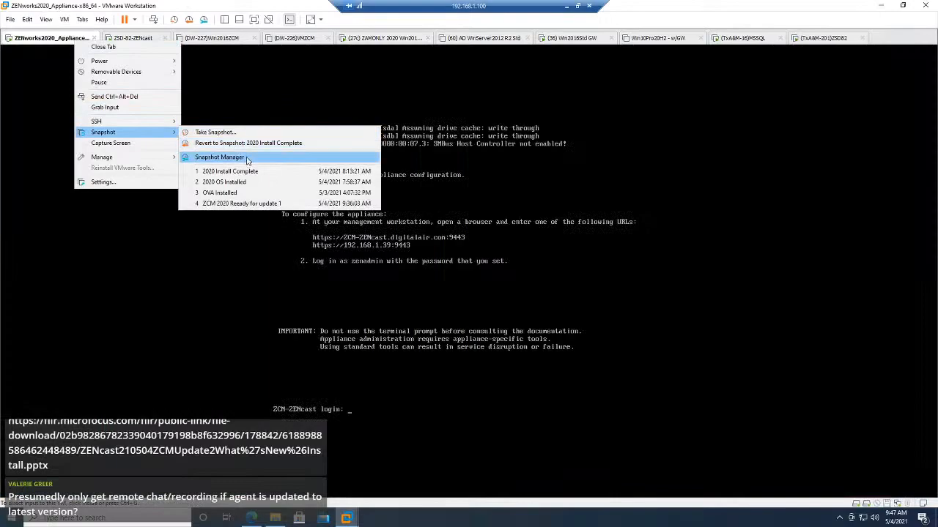
click(245, 158)
click(655, 192)
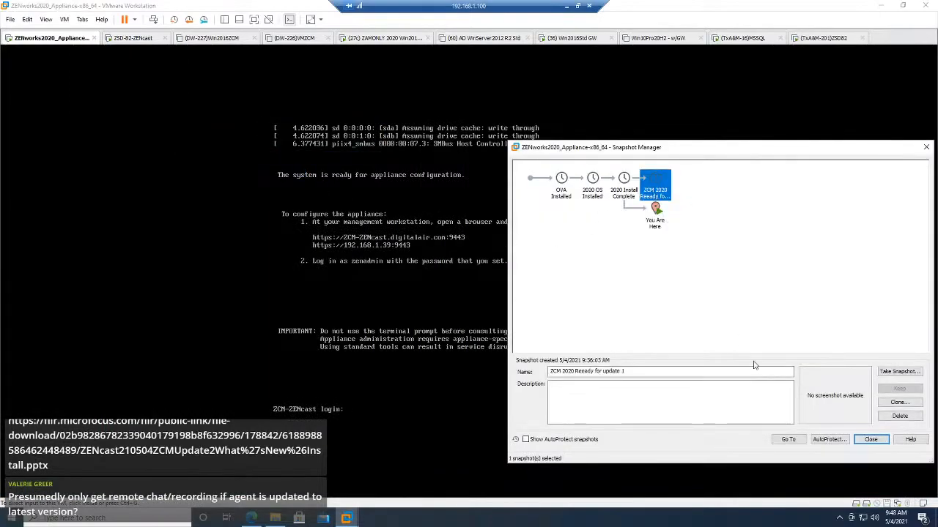
click(782, 443)
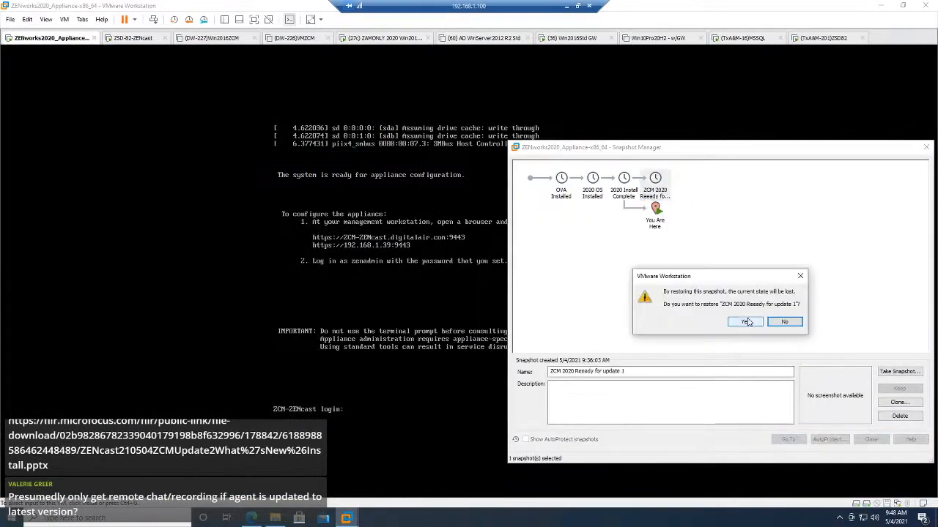
click(746, 322)
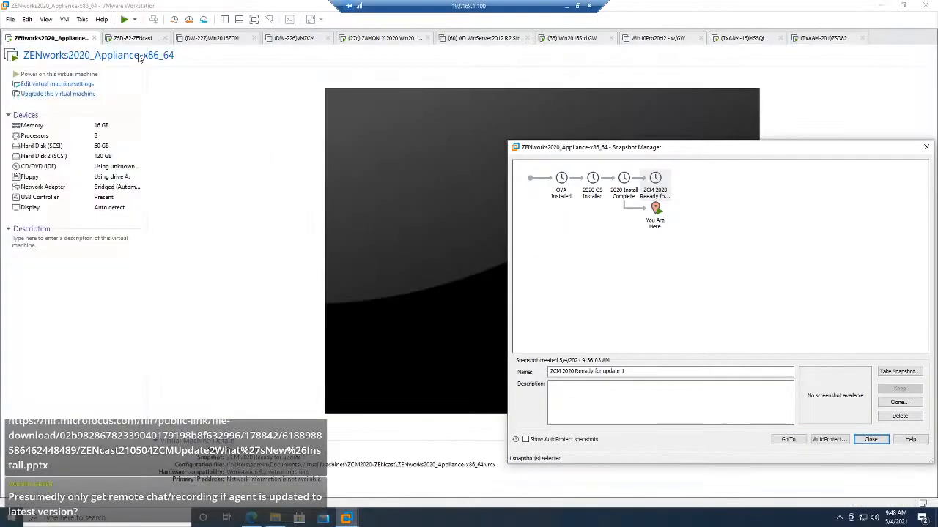
click(124, 22)
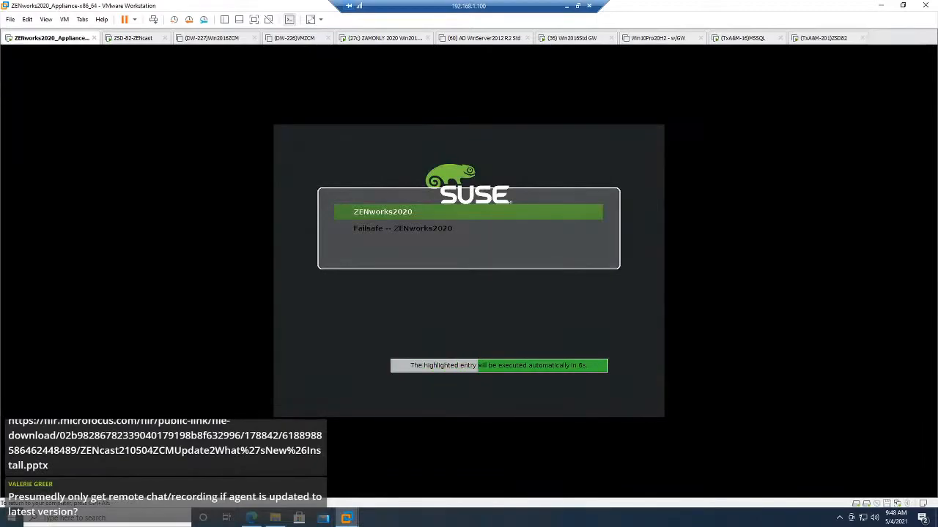
key(Return)
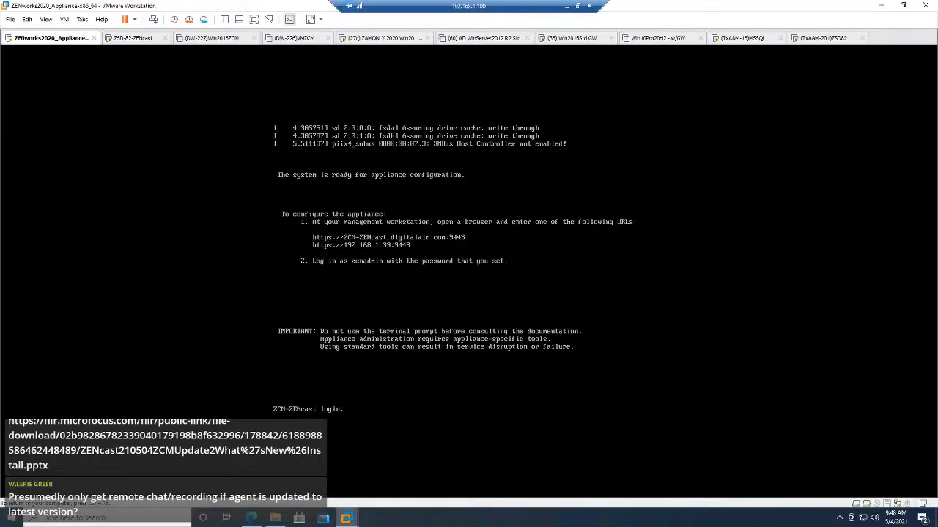
Step: Switch to the ZAMONLY 2020 Win2012 virtual machine and load the appliance page at 192.168.1.39:9443 in the browser
click(388, 38)
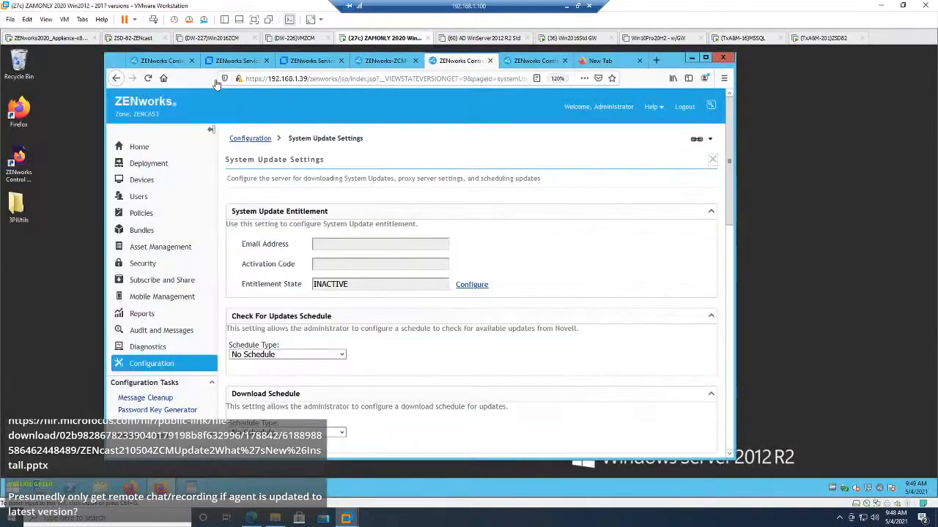
click(147, 77)
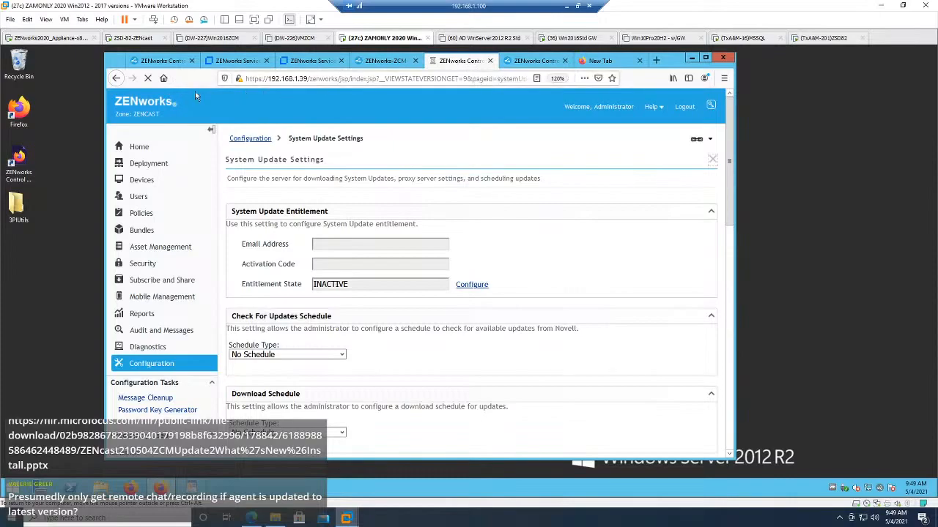
click(164, 82)
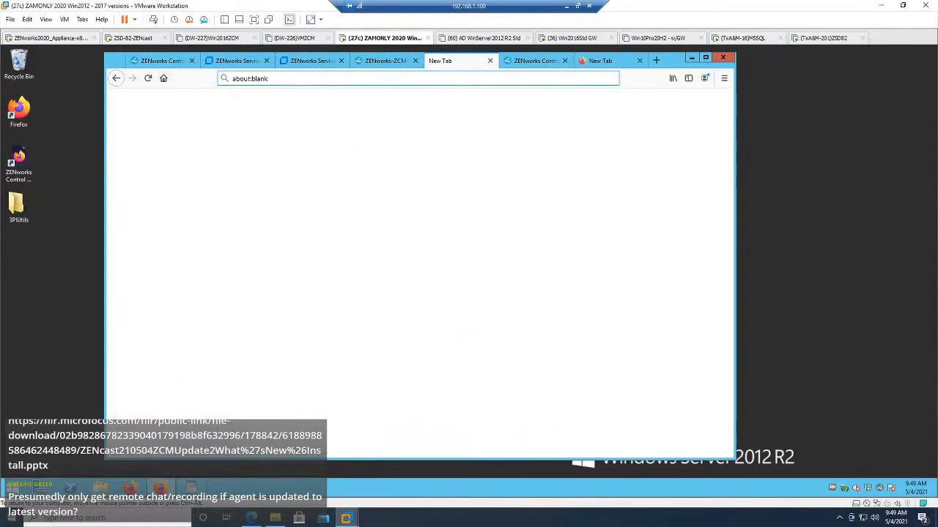
click(293, 79)
text(192.1)
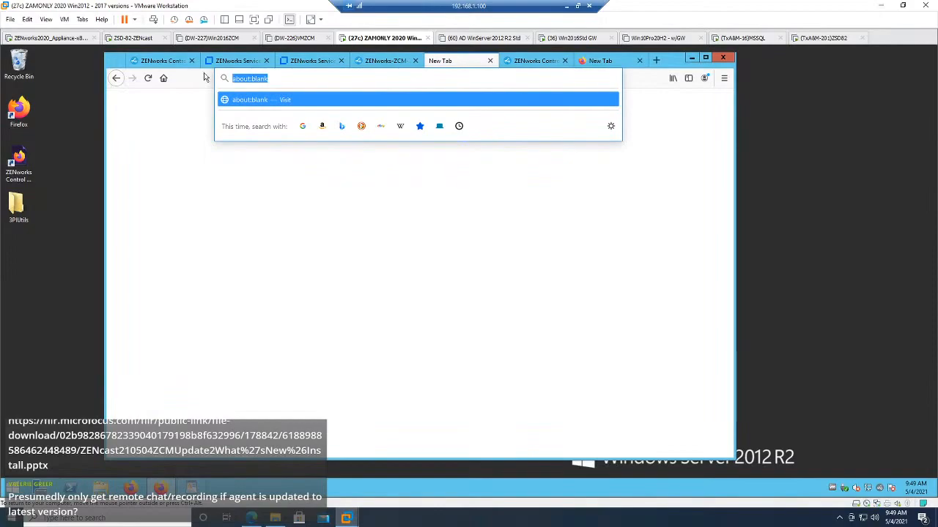
text(68.1.)
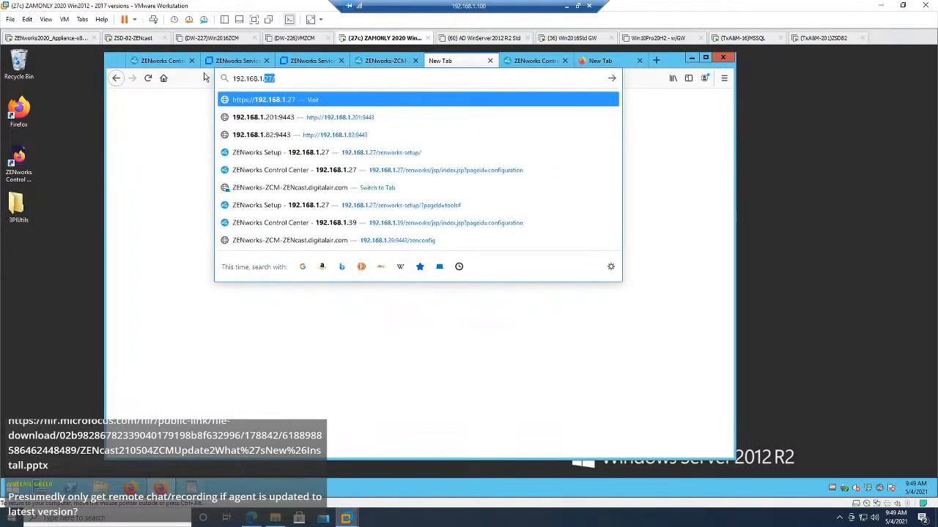
text(39)
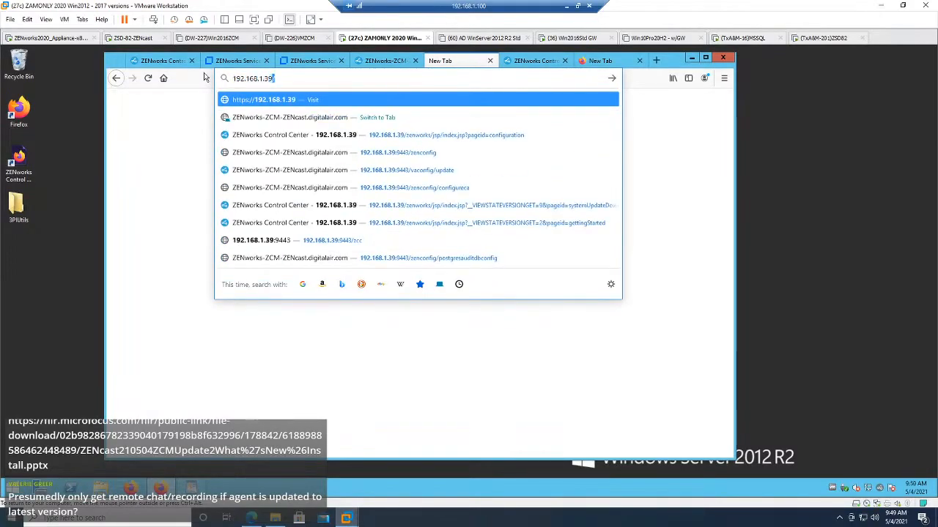
text(:9443)
key(Return)
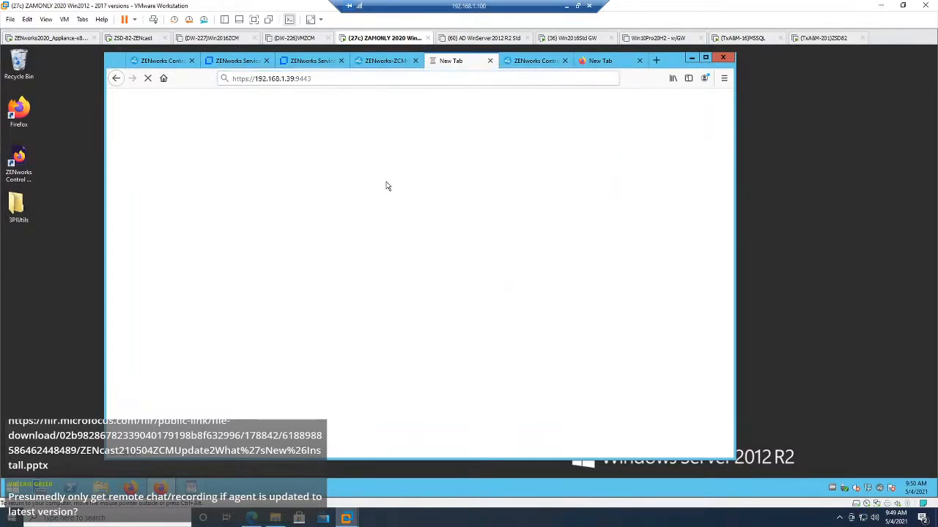
Step: Check the appliance's console, return to the ZAMONLY 2020 Win2012 virtual machine and sign in to the appliance as zenadmin
click(53, 38)
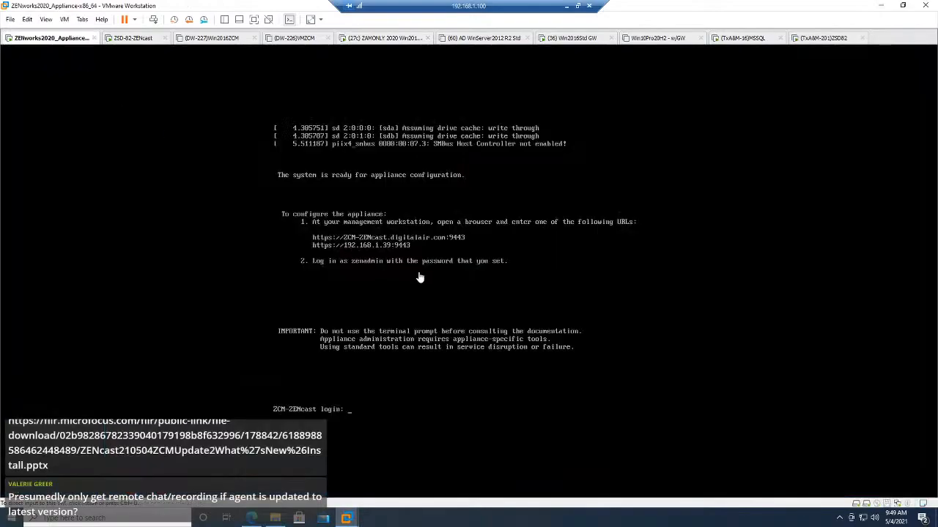
click(349, 39)
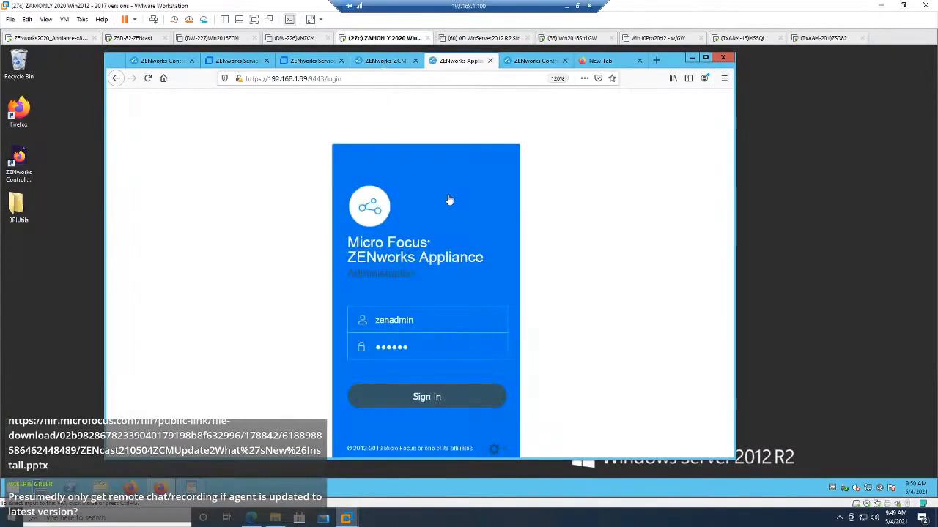
click(416, 396)
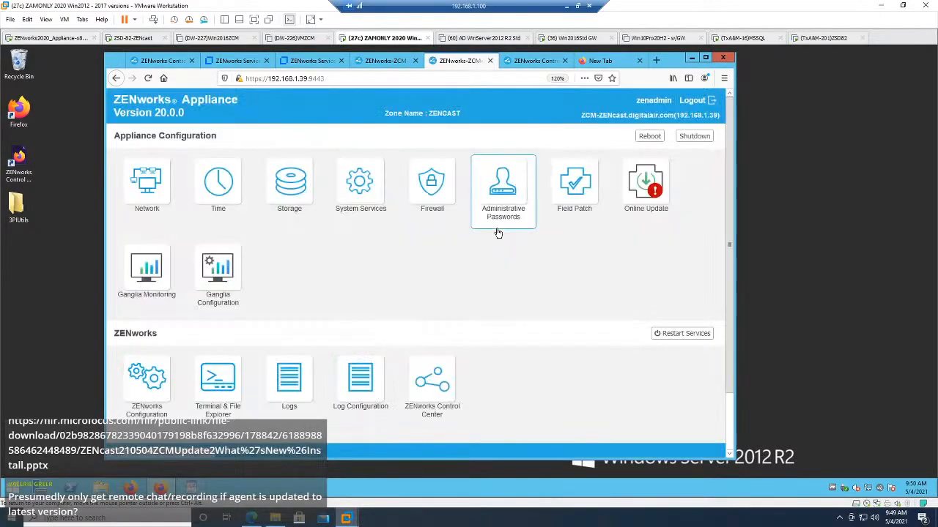
Step: Open Online Update on the appliance and review the list of needed patches
click(632, 174)
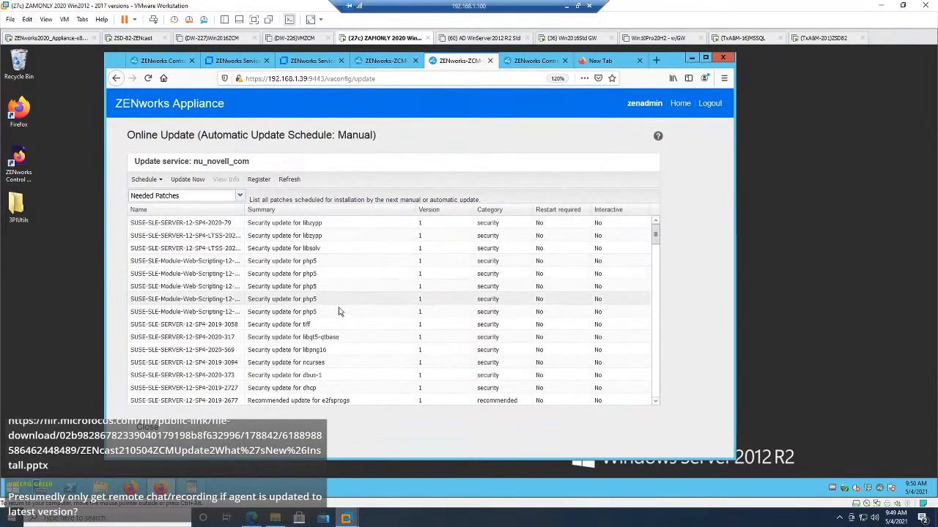
scroll(358, 293, down, 5)
scroll(359, 293, down, 10)
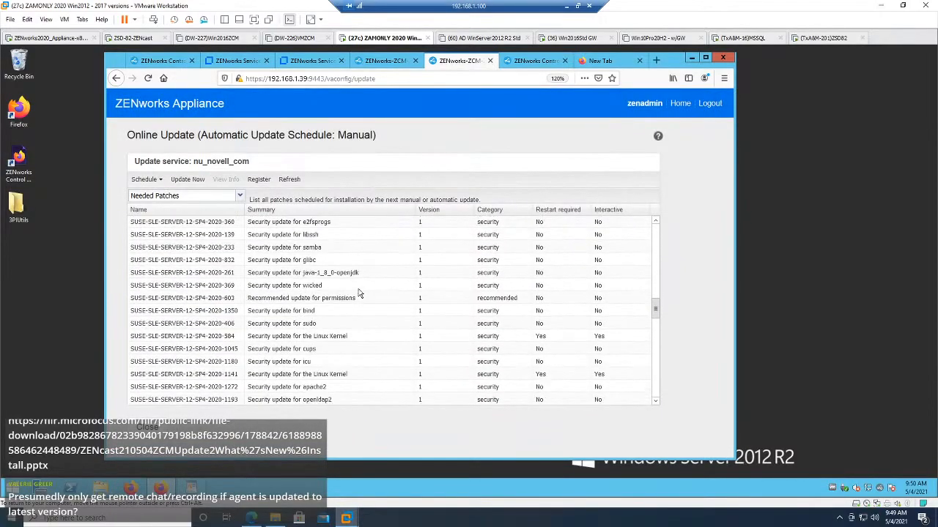
Step: Look through the rest of the needed patches and return to the appliance's home page
scroll(359, 293, down, 2)
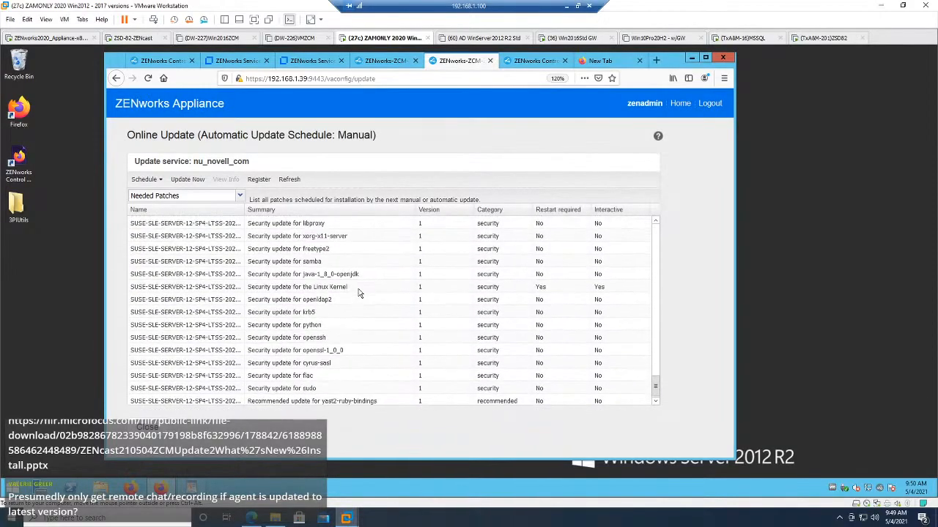
scroll(359, 293, up, 15)
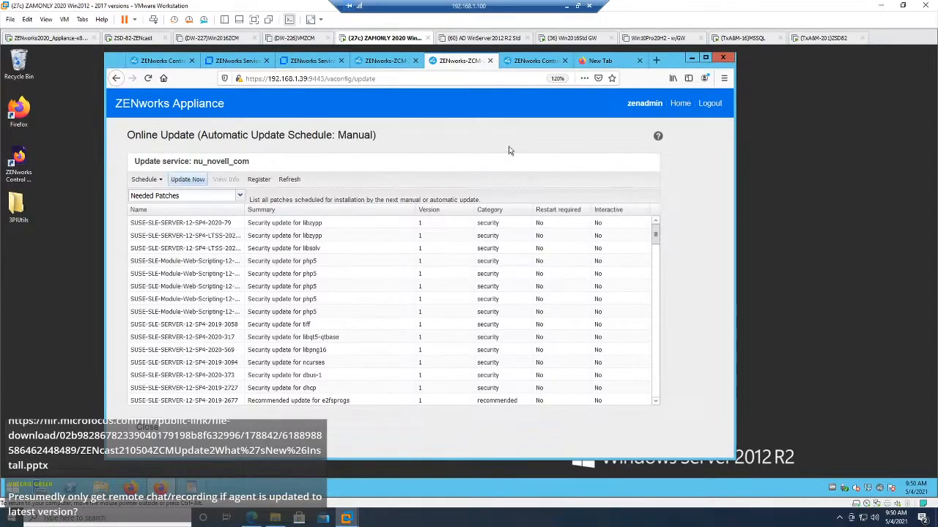
click(681, 104)
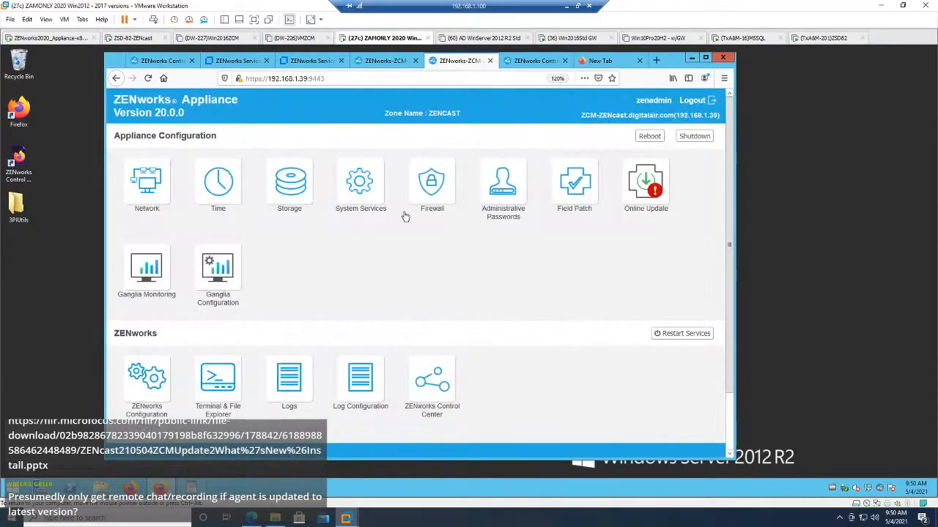
Step: Switch to ZENworks Control Center, reload it and reopen System Updates to check the status of the available updates
click(523, 61)
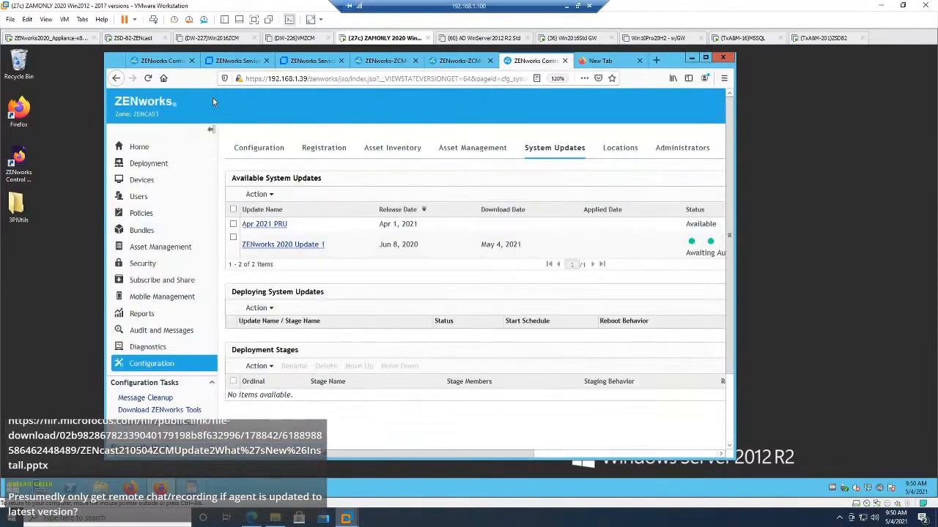
click(148, 78)
key(Return)
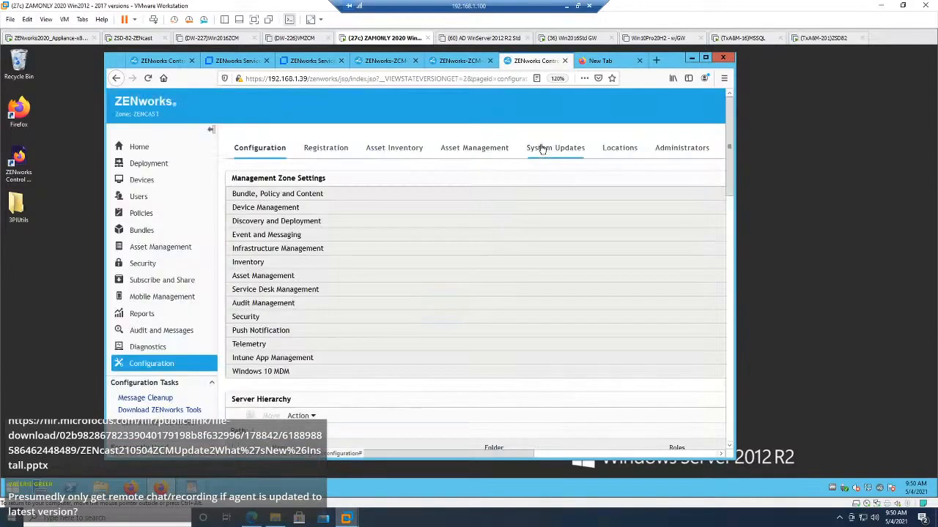
click(541, 148)
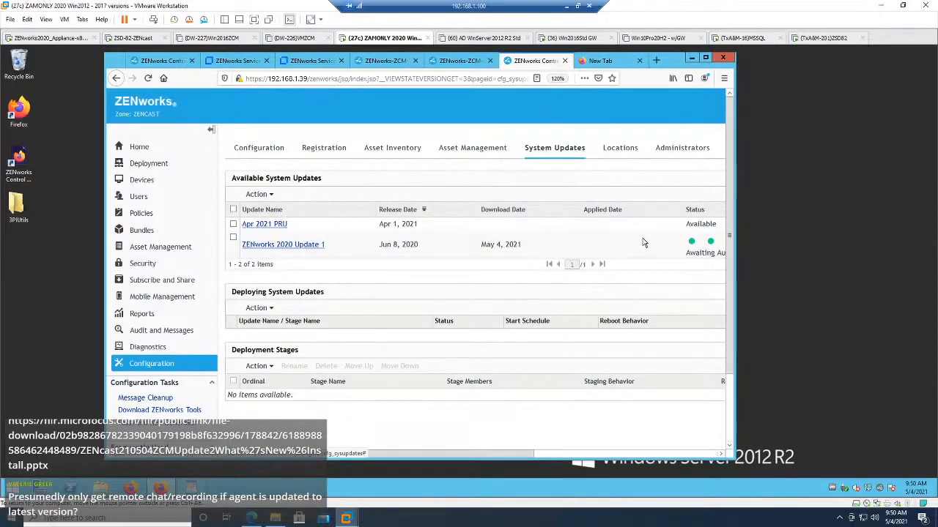
click(576, 451)
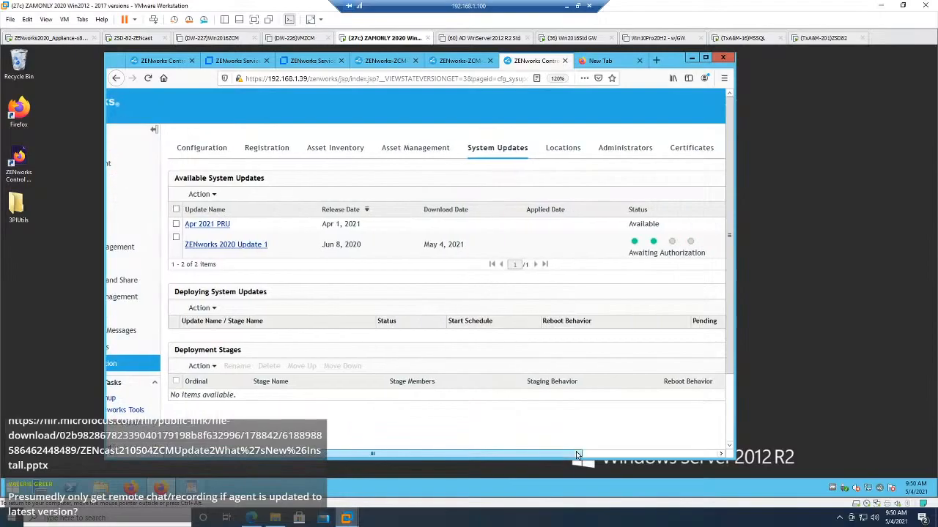
drag(576, 453, 460, 455)
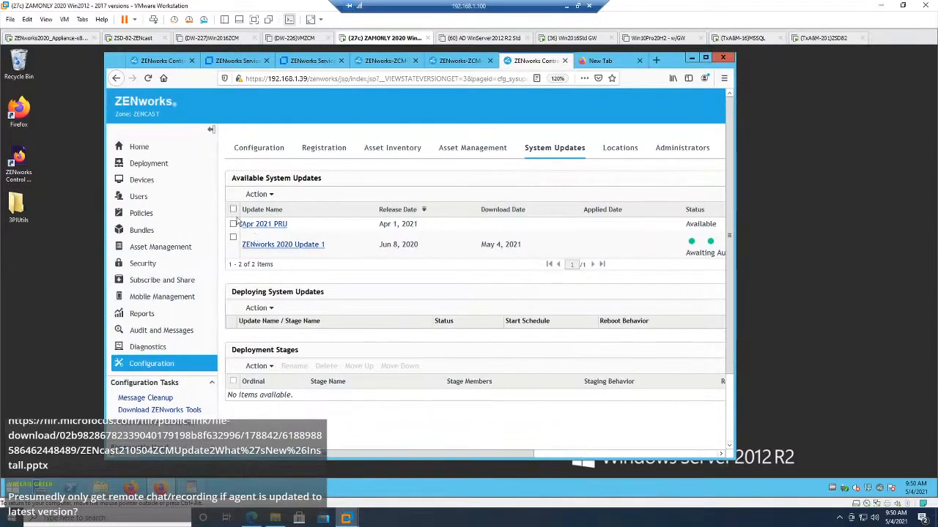
Step: Authorize the ZENworks 2020 Update 1 system update
click(233, 237)
click(271, 195)
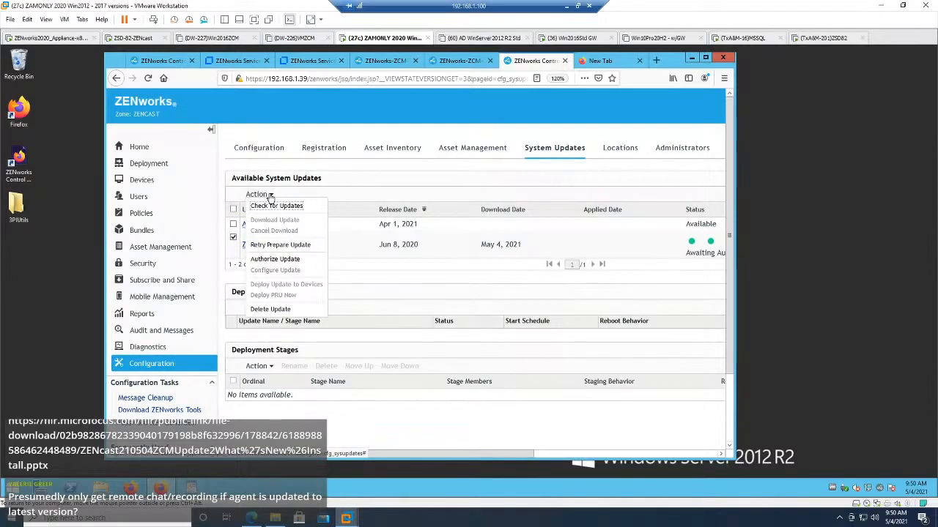
click(275, 259)
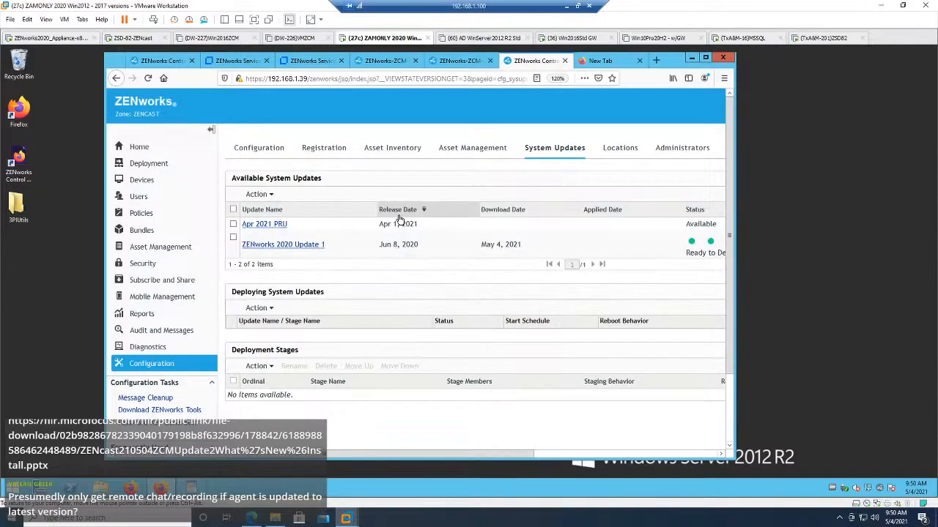
Step: Download the Apr 2021 PRU system update
click(233, 224)
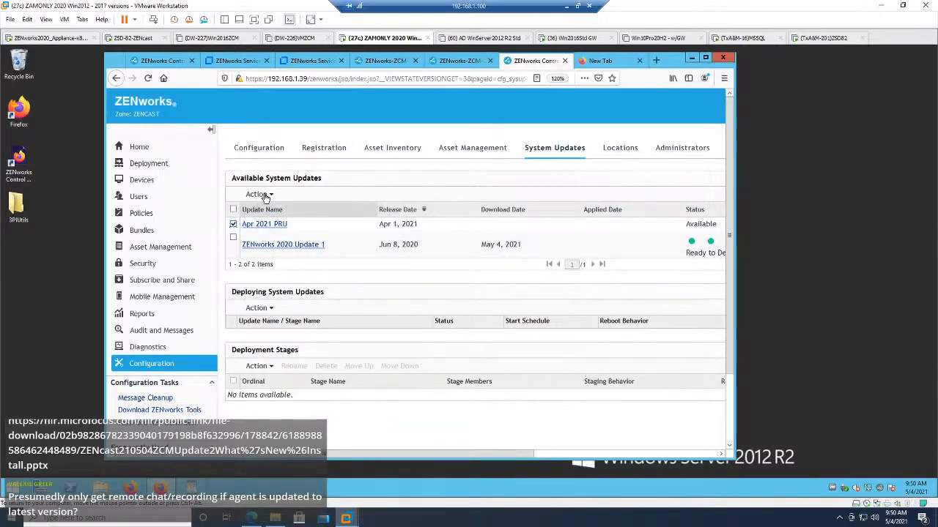
click(264, 195)
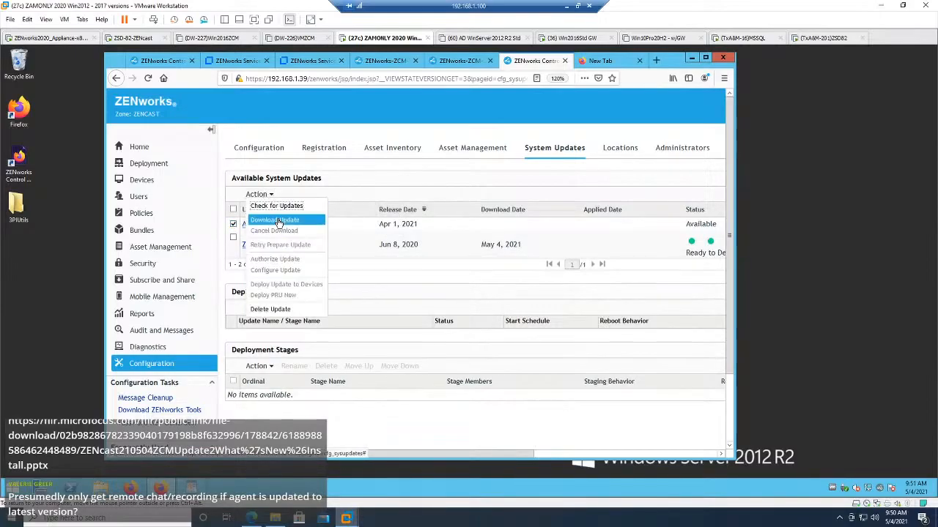
click(277, 221)
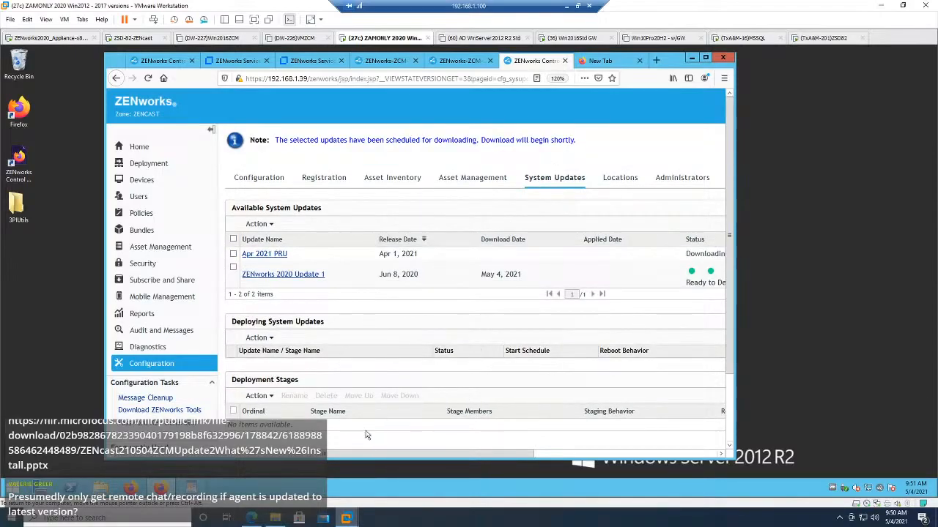
Step: Maximize the browser window and set the page zoom to 130% to show all update columns
drag(404, 455, 565, 437)
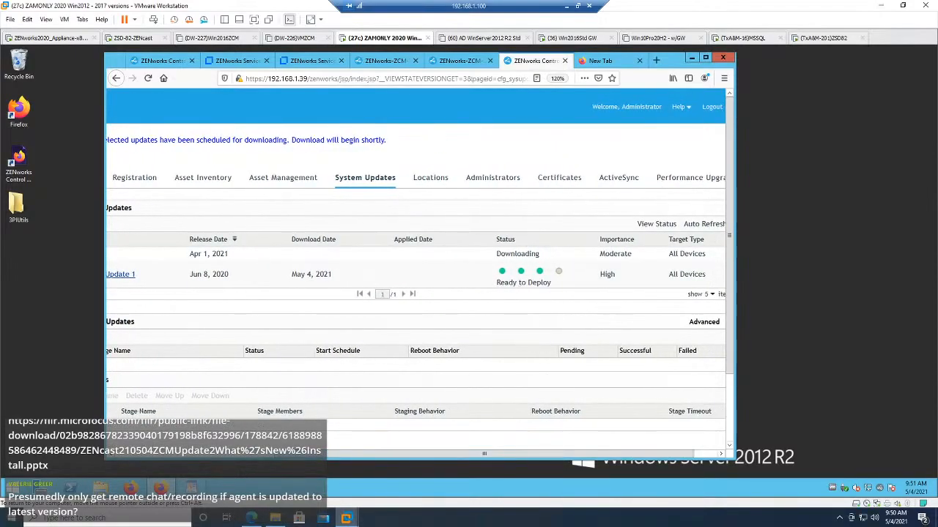
click(705, 58)
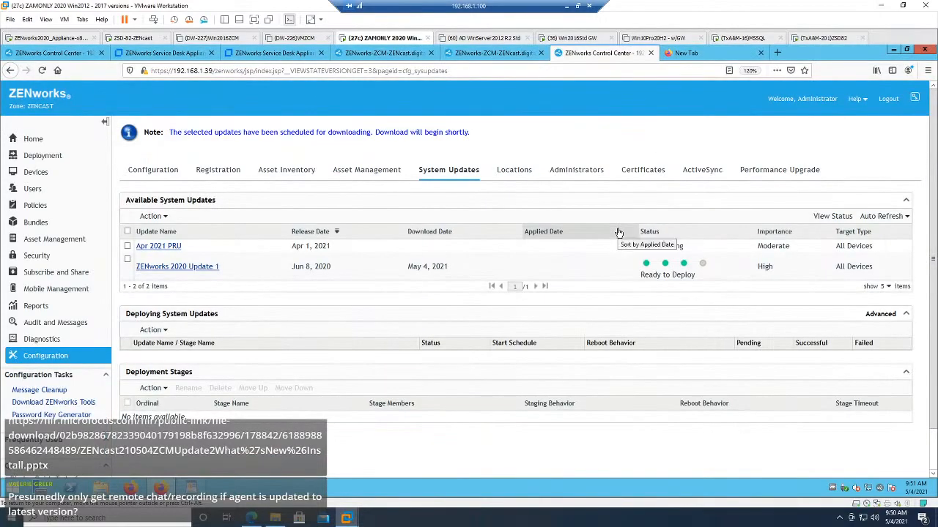
key(ctrl+plus)
key(ctrl+minus)
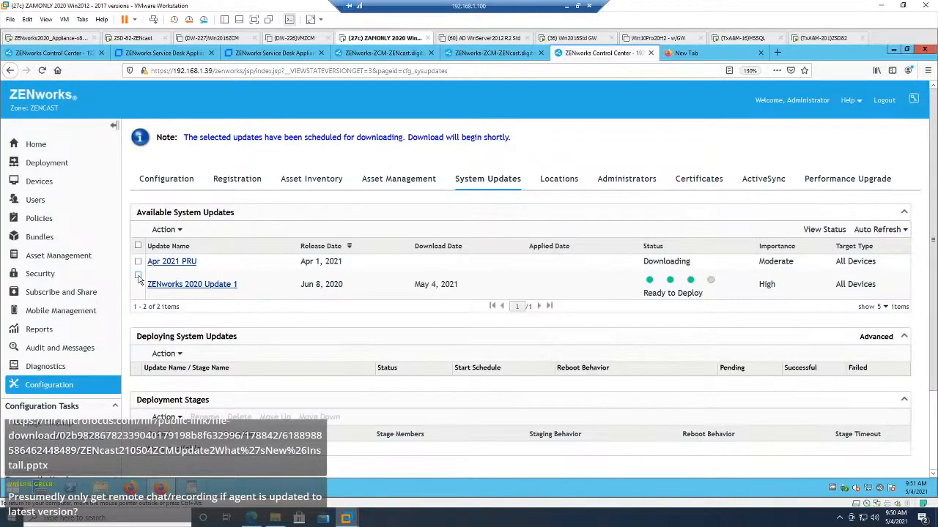
Step: Refresh the System Updates page and authorize the Apr 2021 PRU
click(493, 183)
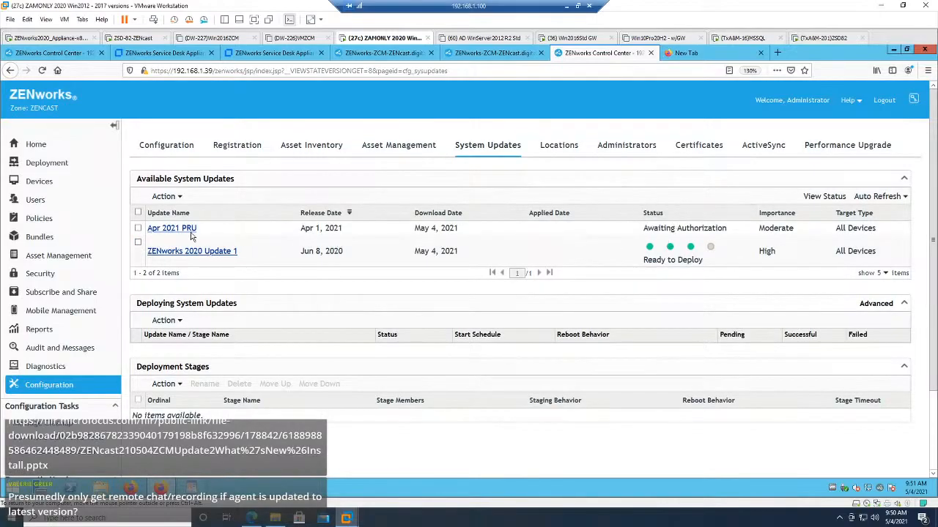
click(139, 229)
click(167, 196)
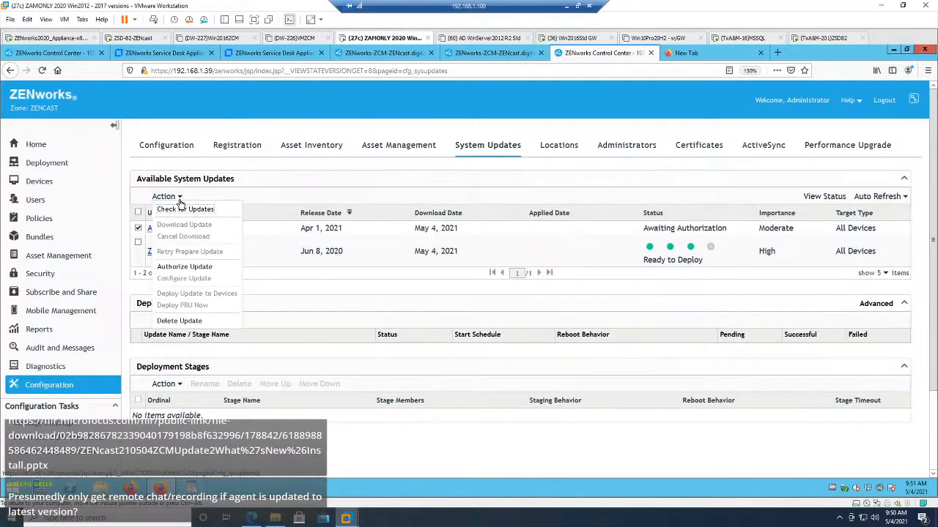
click(184, 267)
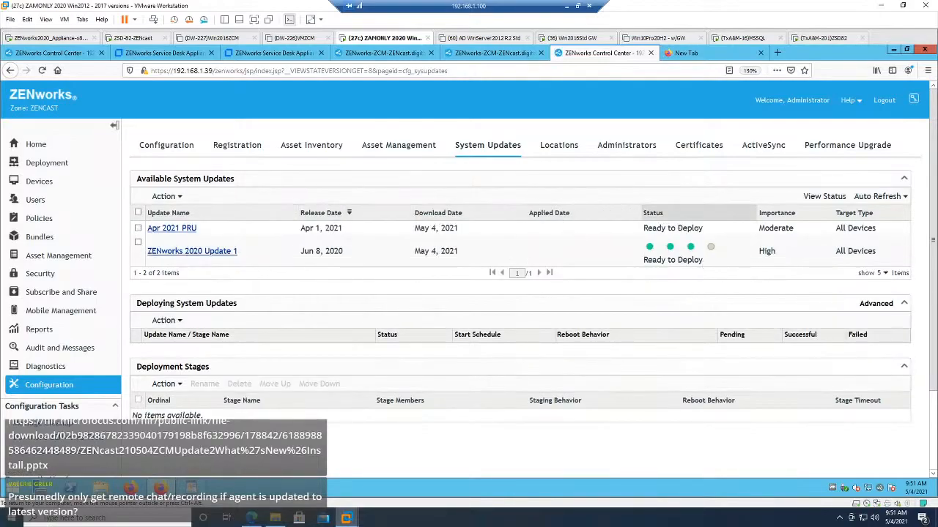
Step: Deploy the Apr 2021 PRU immediately
click(138, 228)
click(179, 197)
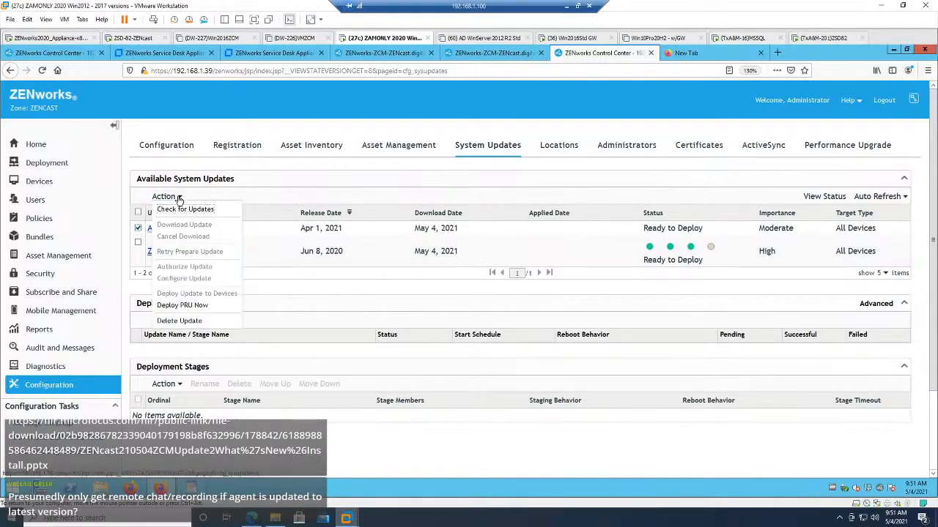
click(184, 305)
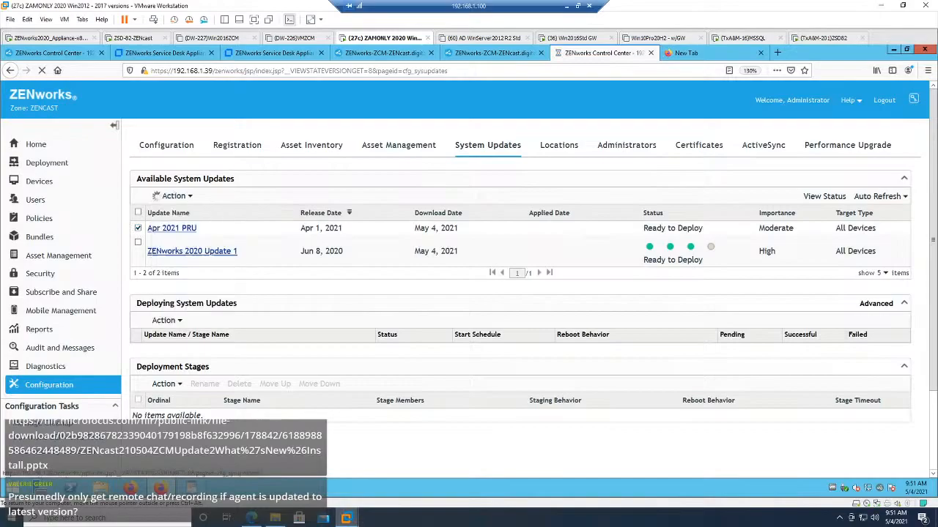
Step: Start deploying ZENworks 2020 Update 1 to selected devices, keeping the option that prompts the user to reboot when it finishes
click(137, 242)
click(181, 200)
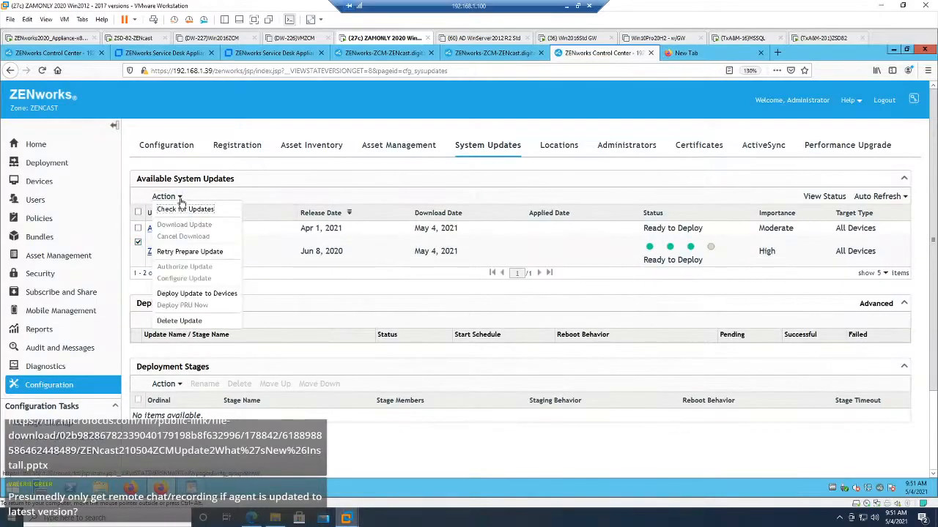
click(197, 294)
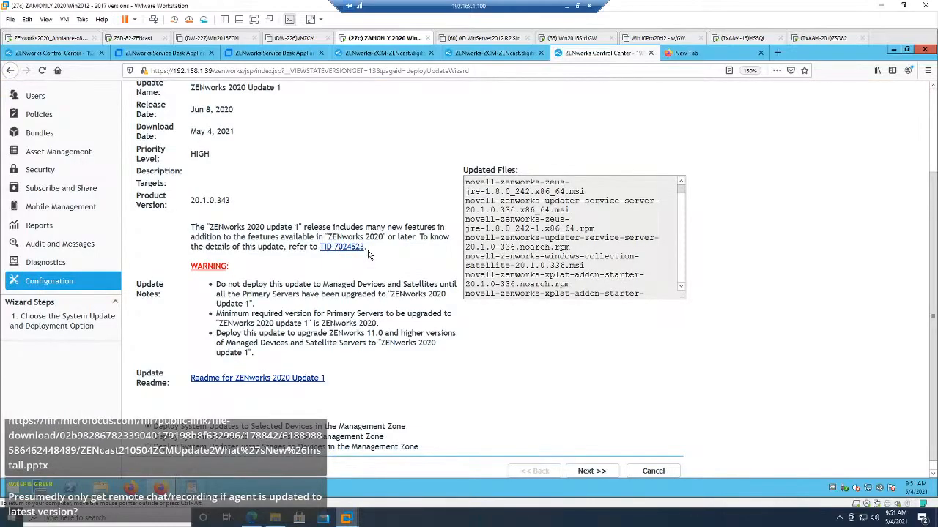
click(591, 471)
click(592, 471)
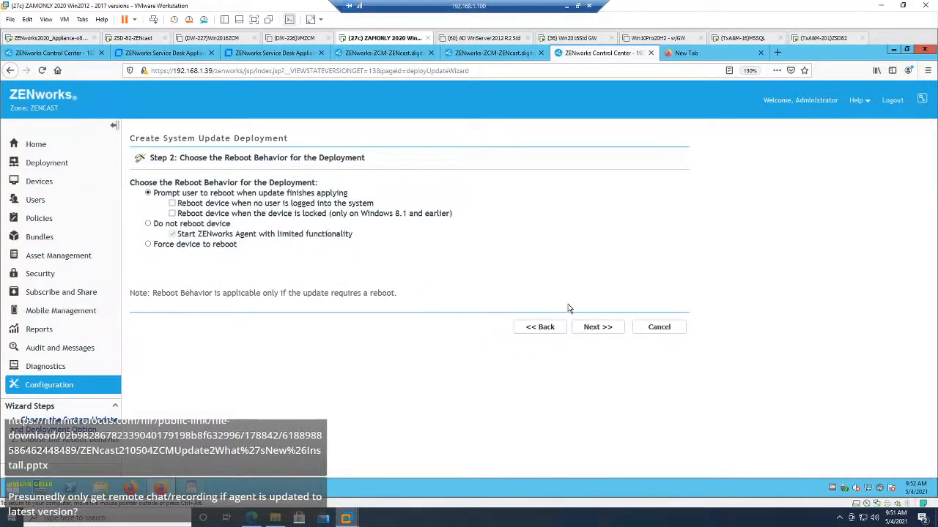
click(598, 330)
Step: Add the zcm-zencast server from /Devices/Servers as the deployment target, filtering the objects by type Server, and continue to the schedule
click(158, 187)
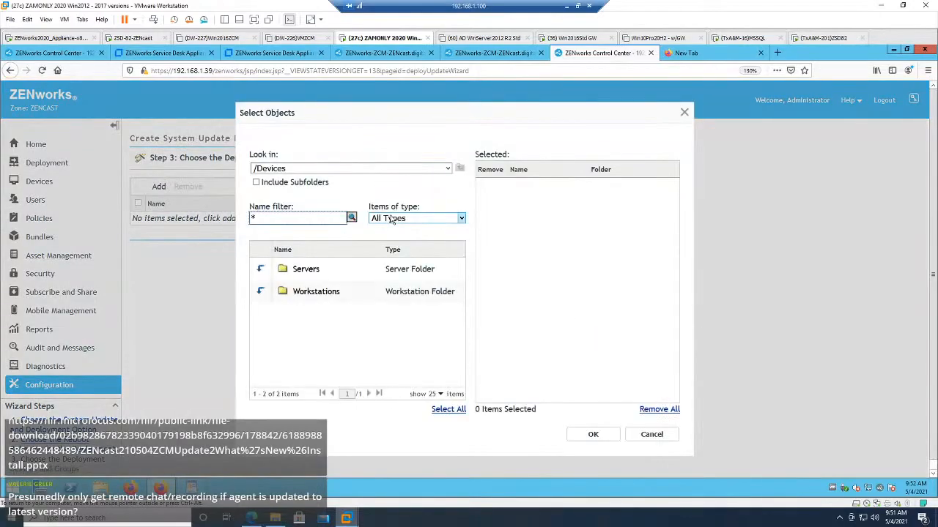
click(260, 270)
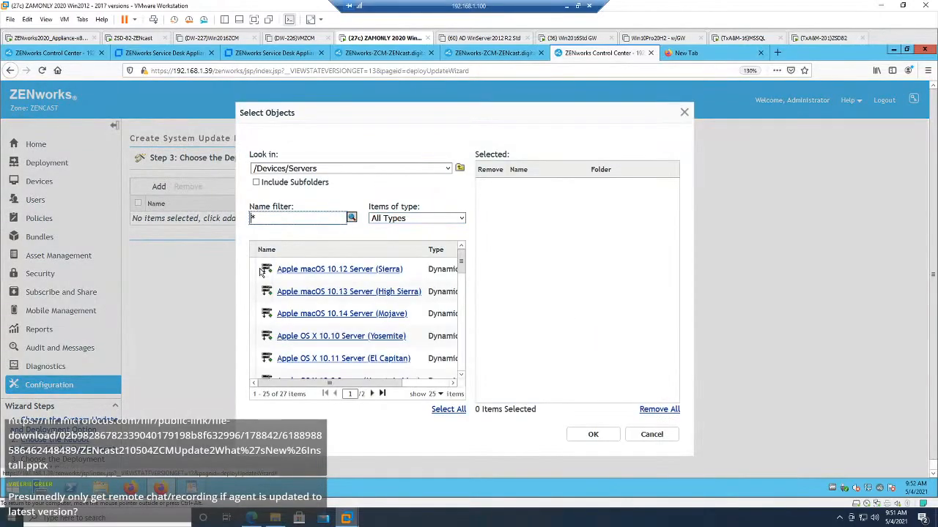
click(461, 218)
click(389, 296)
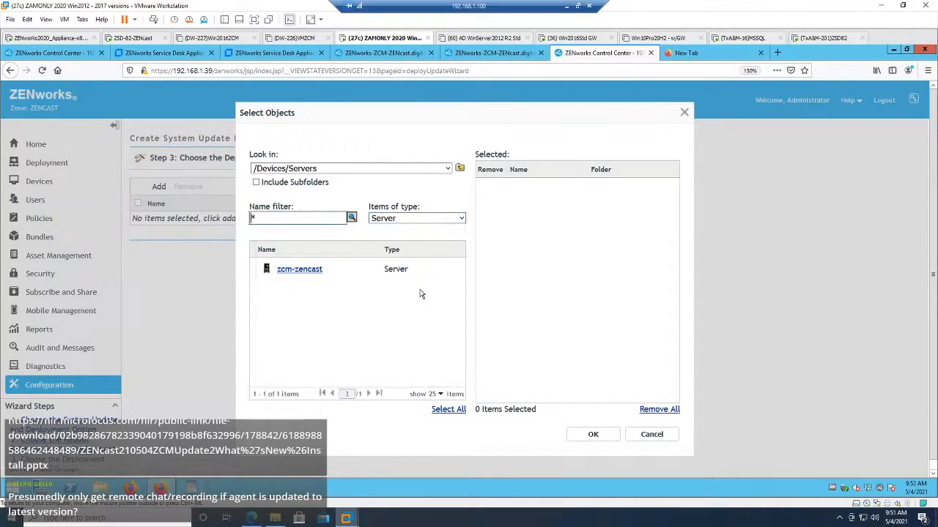
click(301, 269)
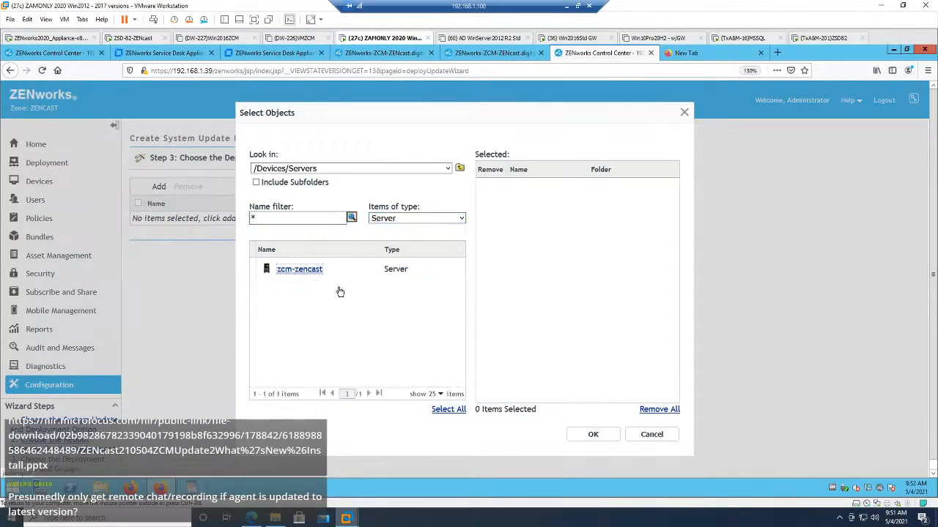
click(585, 434)
click(587, 265)
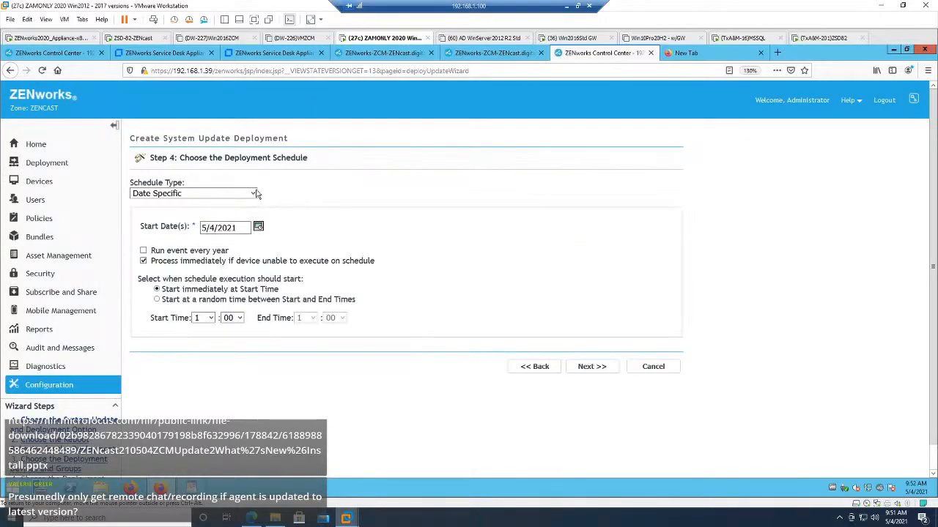
Step: Set the deployment schedule type to Now, review the deployment options and finish the deployment
click(253, 193)
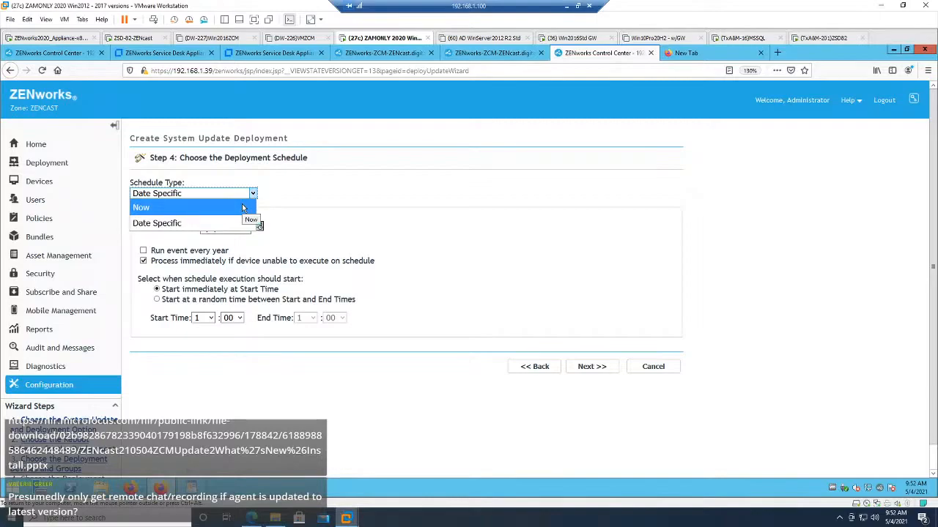
click(242, 207)
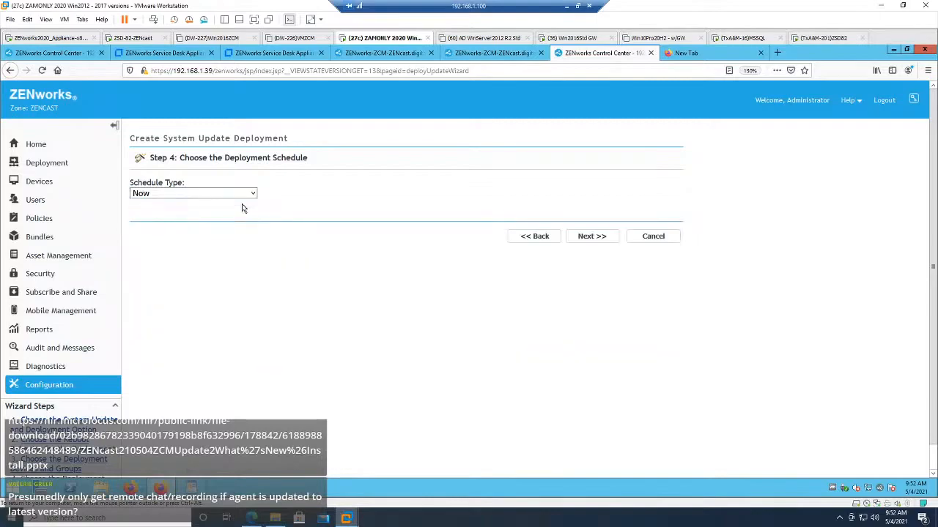
click(588, 240)
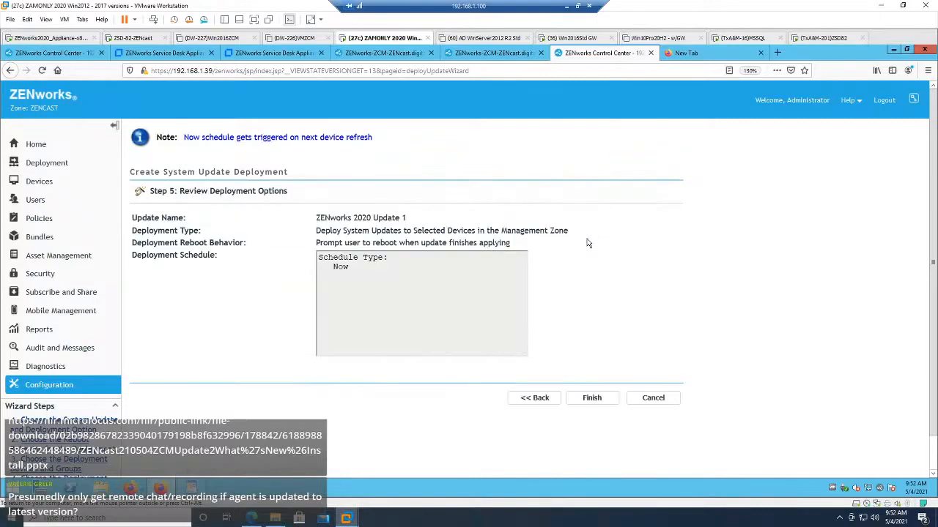
click(592, 398)
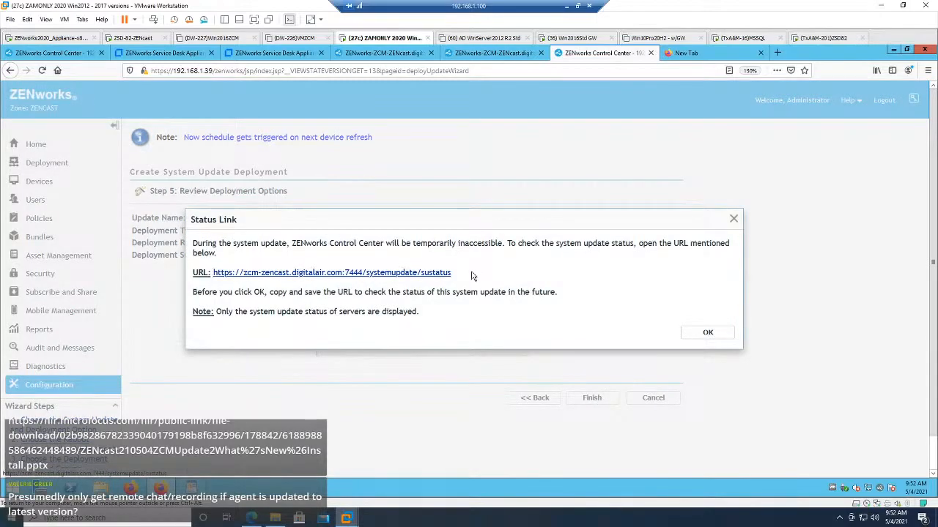
Step: Copy the system update status URL from the Status Link message and open the link
drag(472, 276, 216, 279)
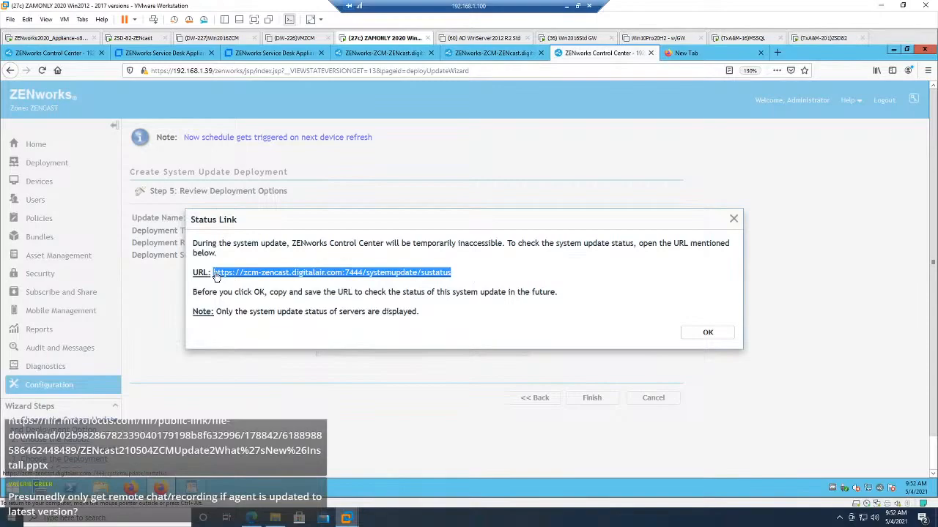
right_click(217, 277)
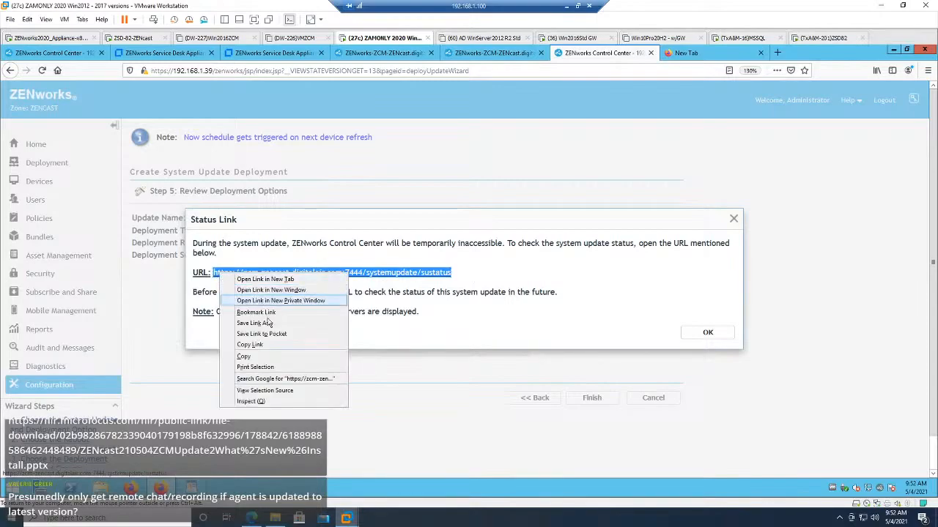
click(272, 345)
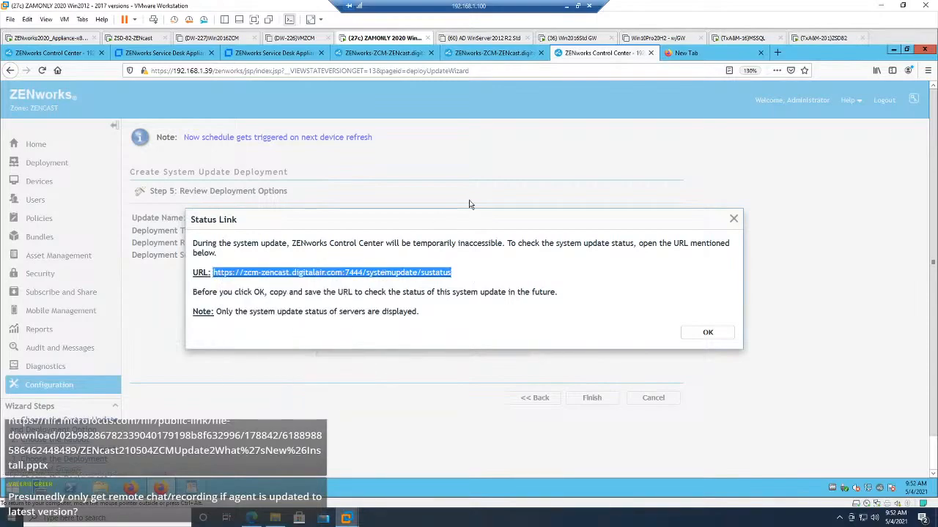
click(301, 275)
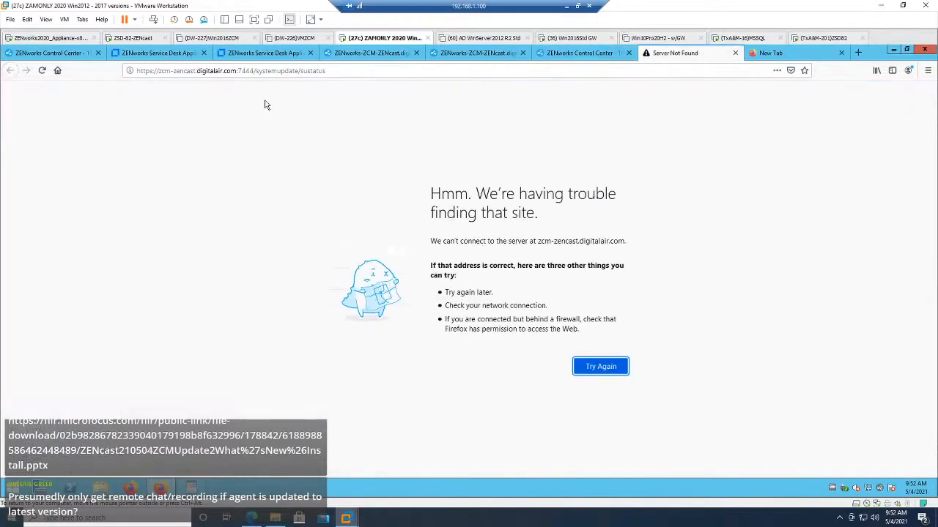
Step: Replace the host in the status address with 192.168.1.39, load the System Update Status page and accept the security risk
click(235, 71)
click(242, 70)
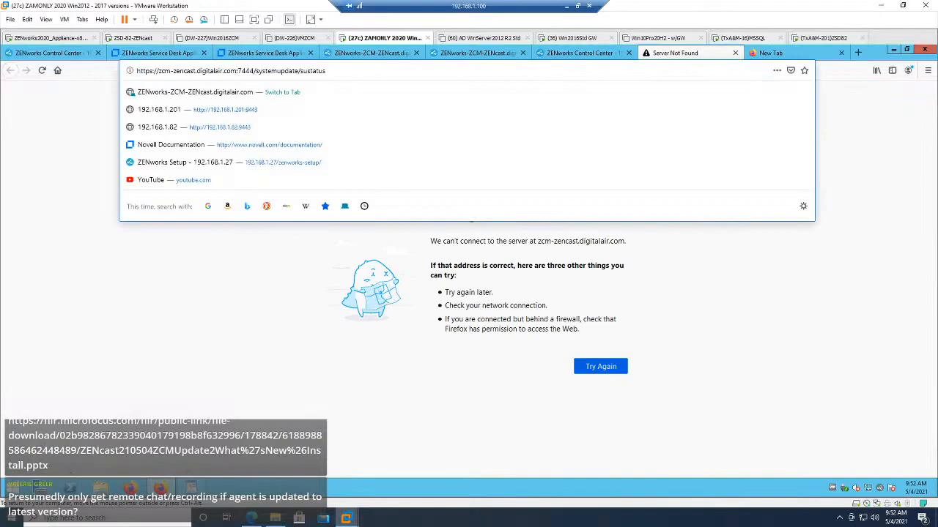
drag(237, 70, 158, 71)
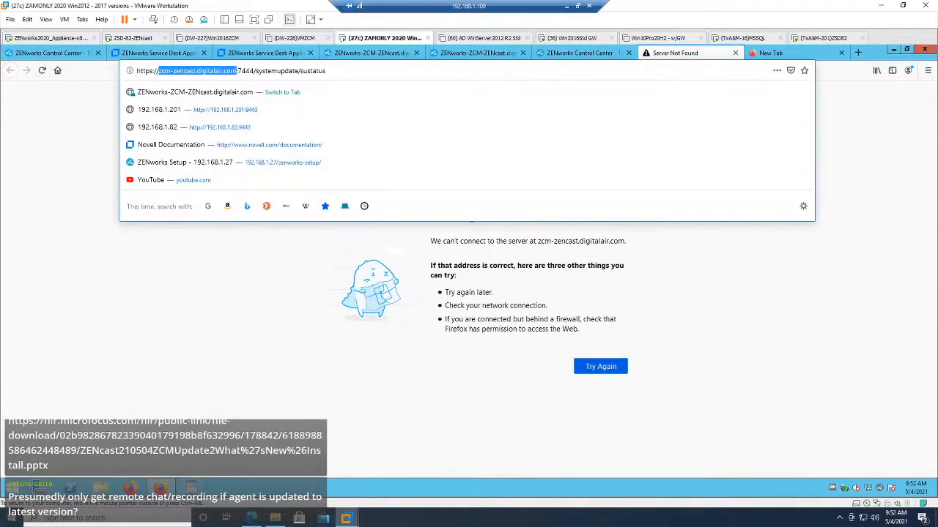
text(192.168.1.1)
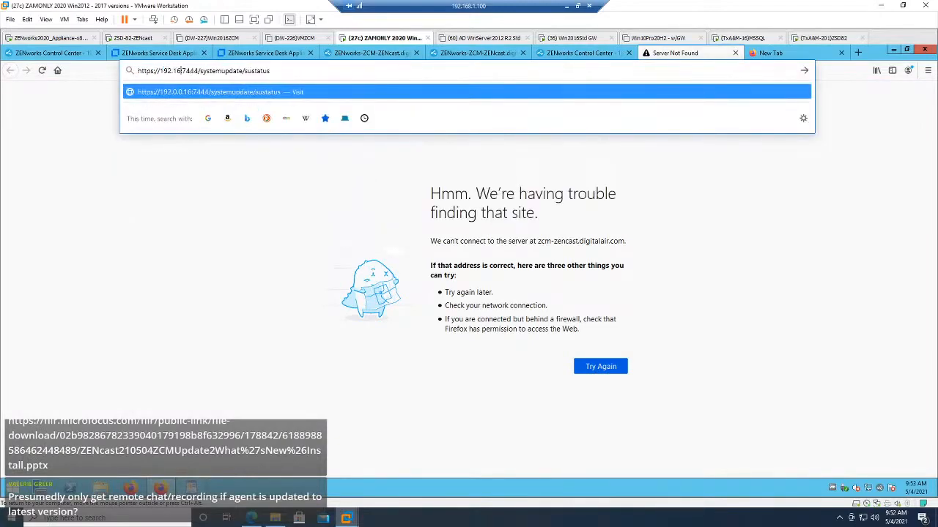
text(.39)
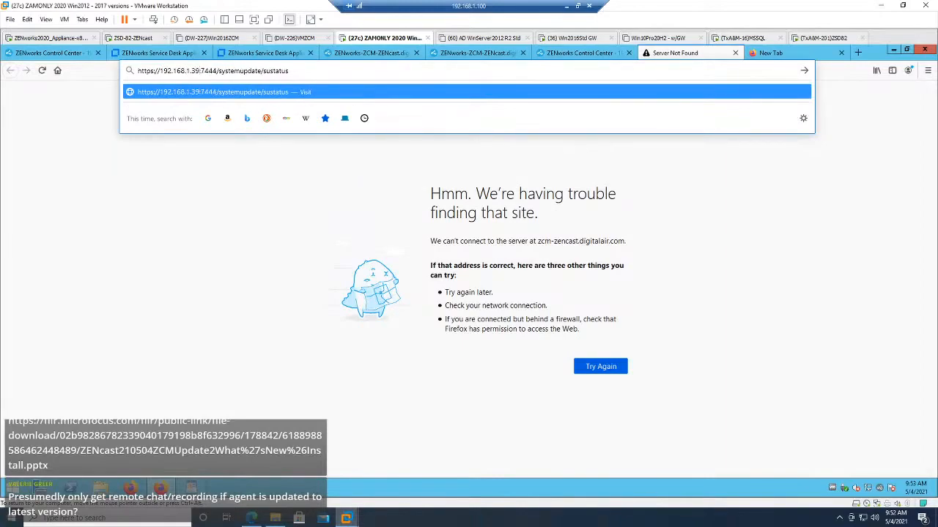
key(Return)
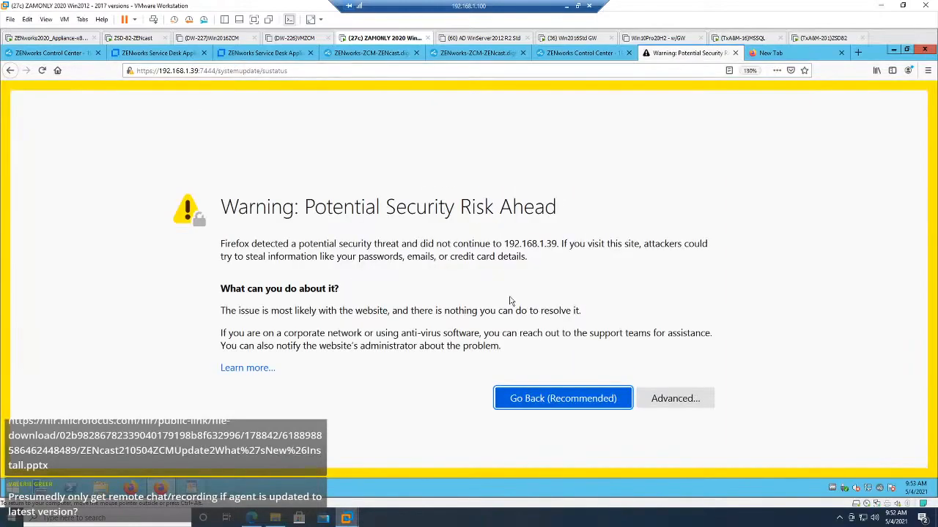
click(677, 400)
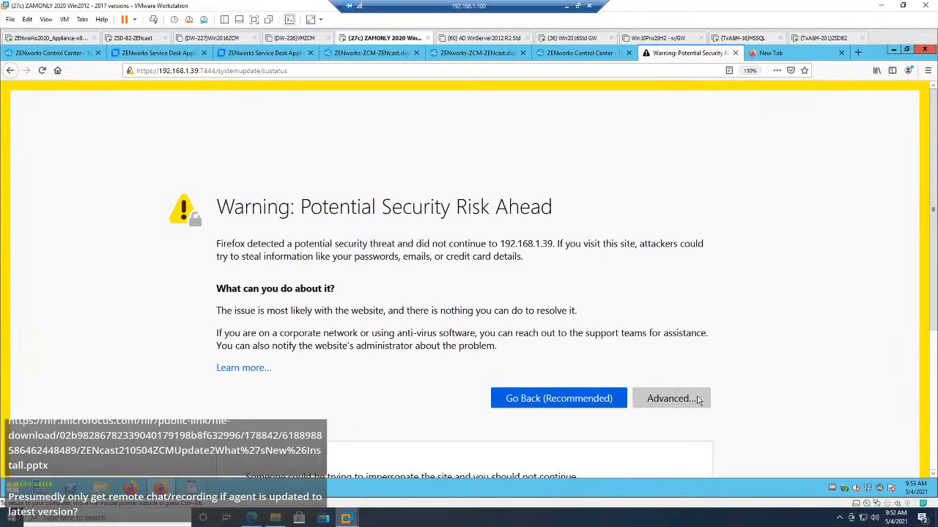
click(635, 422)
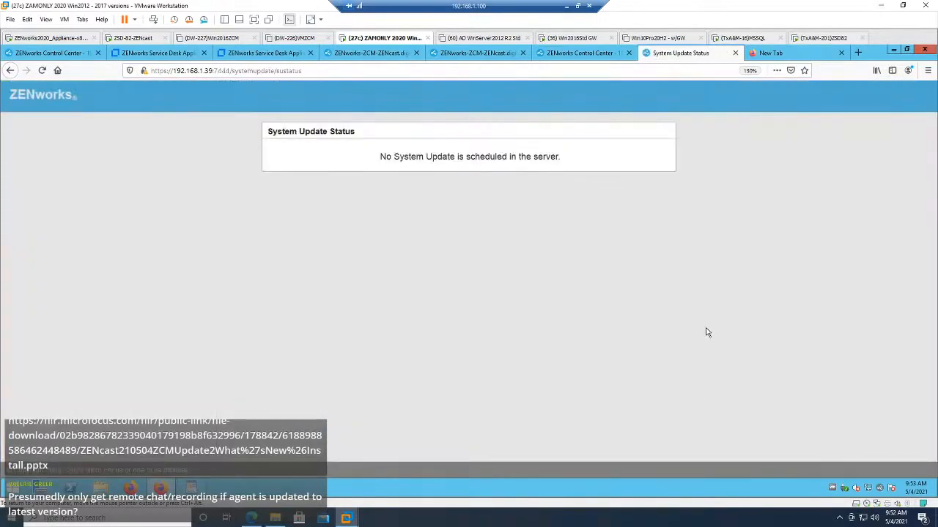
Step: Acknowledge the Status Link message in Control Center and check the deployment on the System Update Status page
click(587, 54)
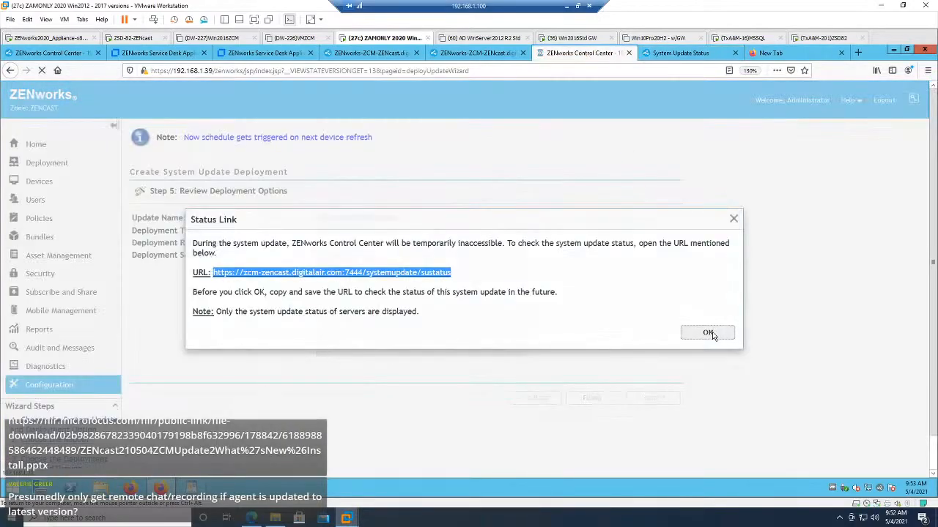
click(709, 334)
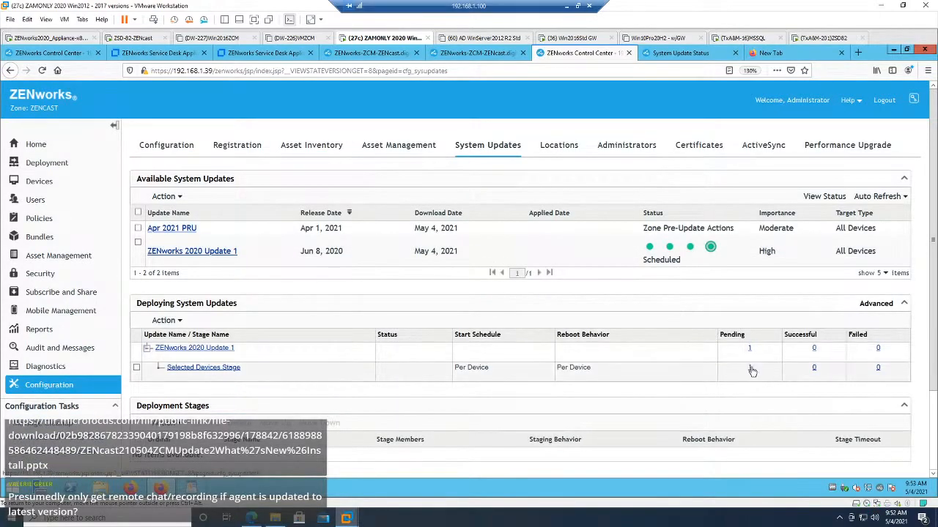
click(692, 54)
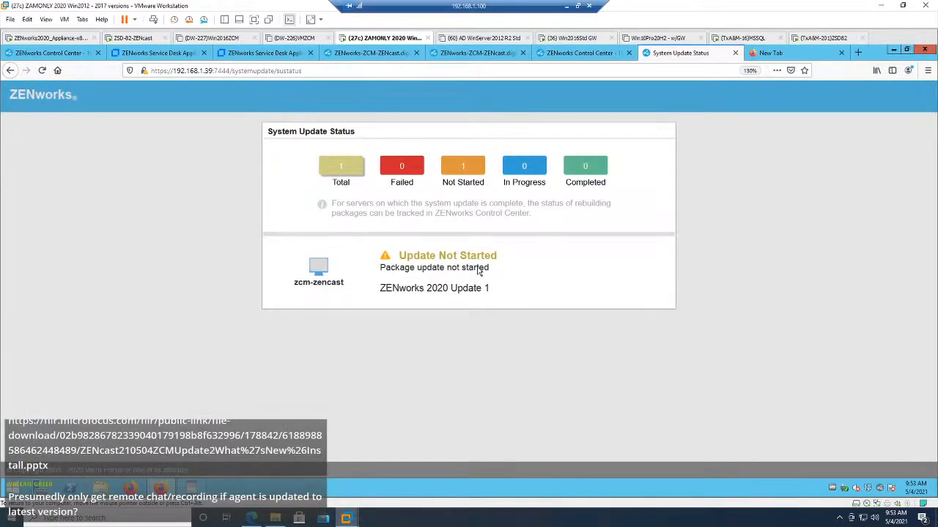
Step: Try to view the pending devices of the ZENworks 2020 Update 1 Selected Devices Stage, and close that Control Center page
click(593, 55)
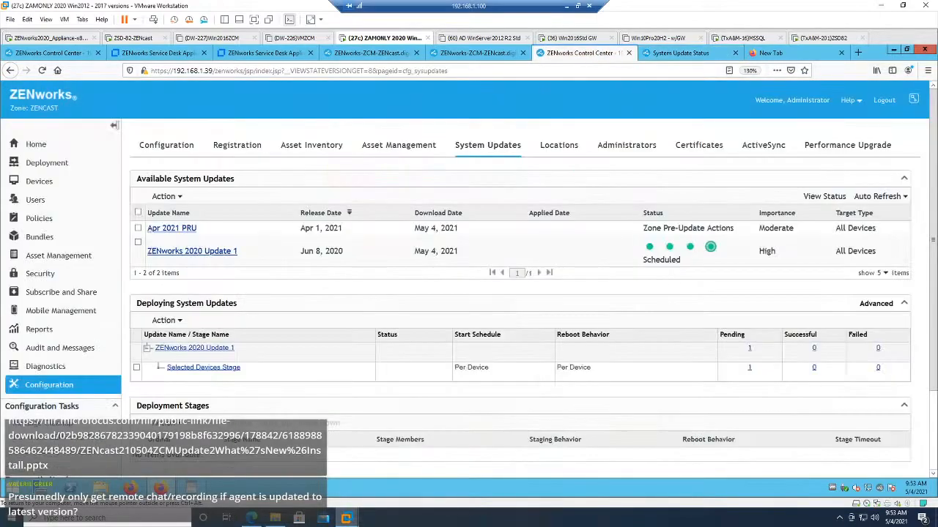
click(749, 368)
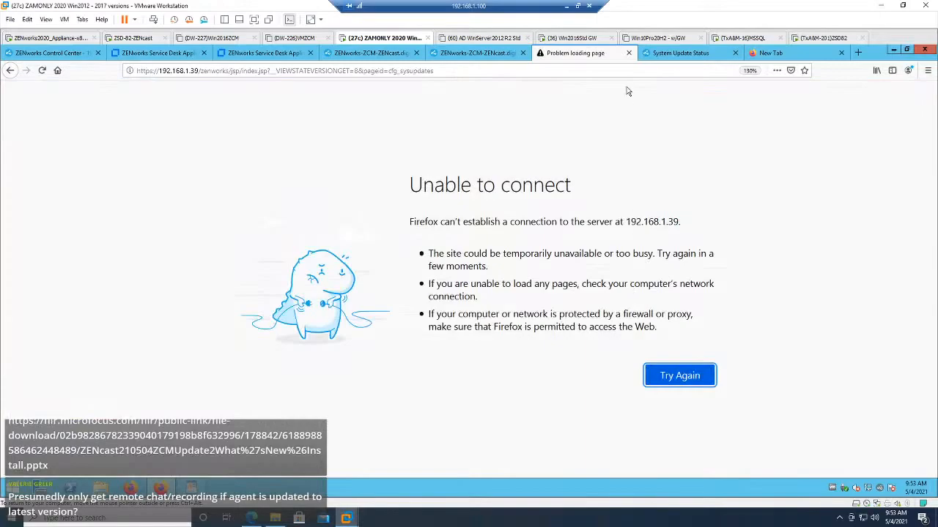
click(629, 53)
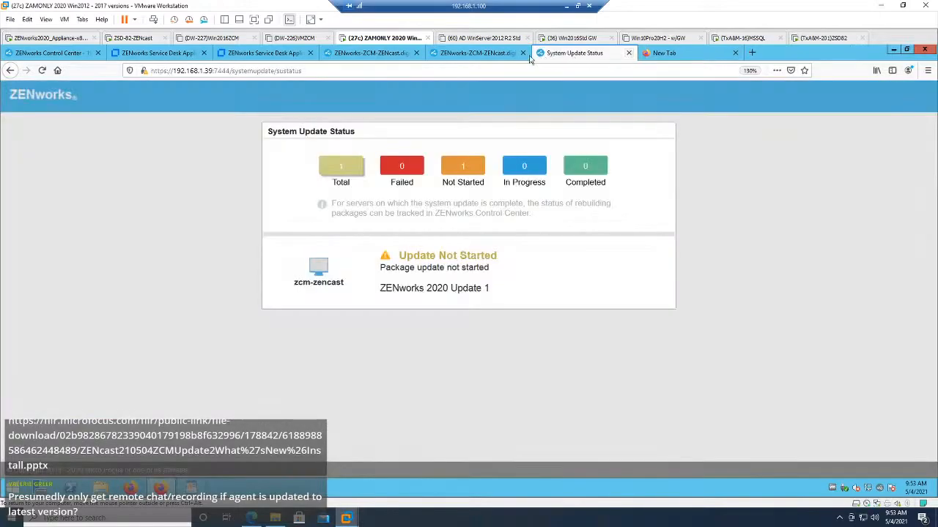
Step: Try to load 192.168.1.39 in the empty browser tab and refresh the System Update Status page
click(489, 54)
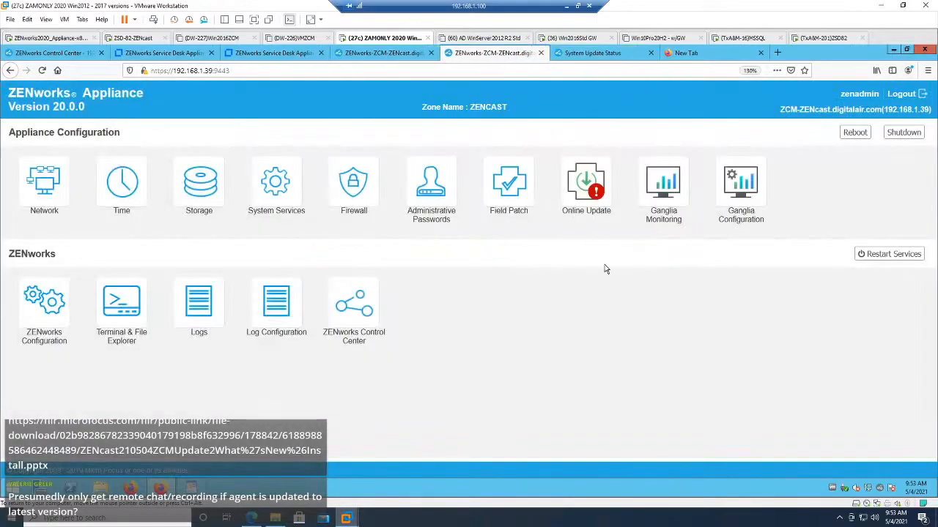
click(595, 54)
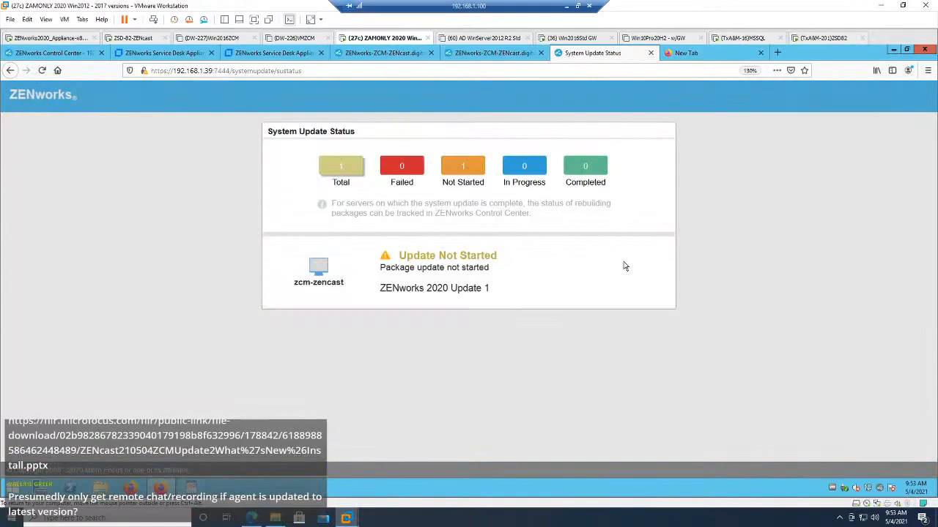
click(693, 54)
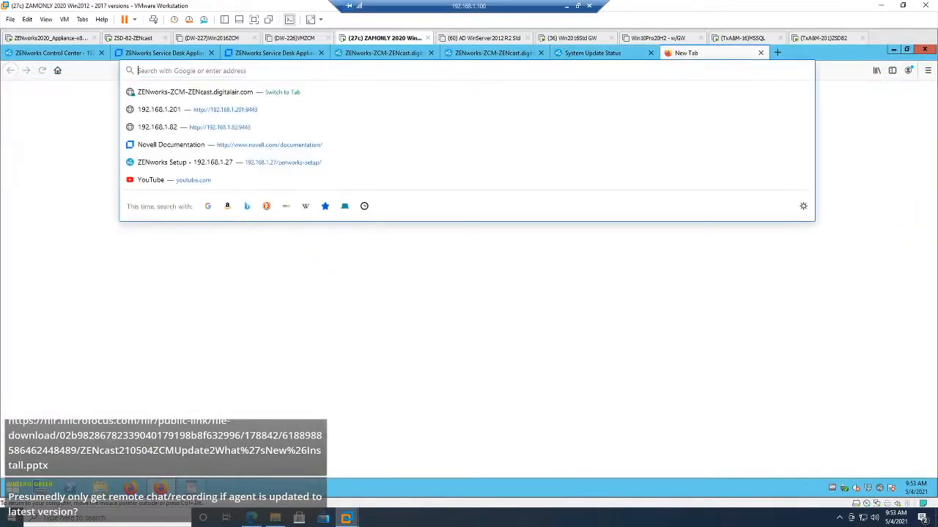
text(192.168.1.39)
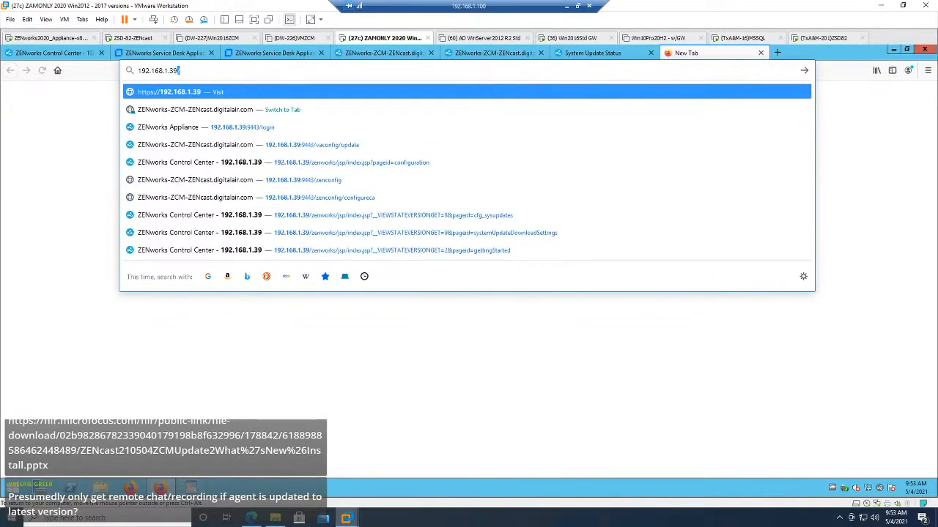
key(Return)
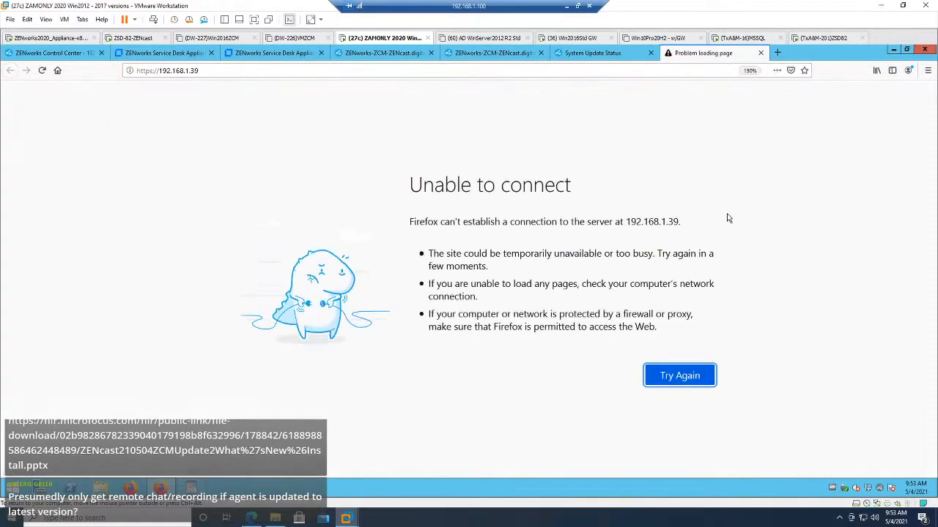
click(601, 54)
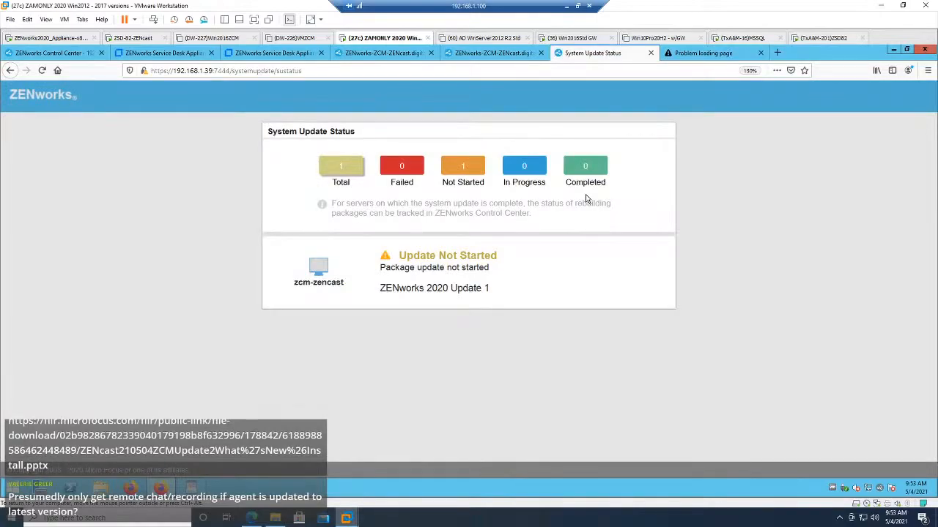
click(42, 71)
Step: Log in to the ZAMONLY zone's Control Center at 192.168.1.27 as Administrator and open its System Updates configuration
click(83, 57)
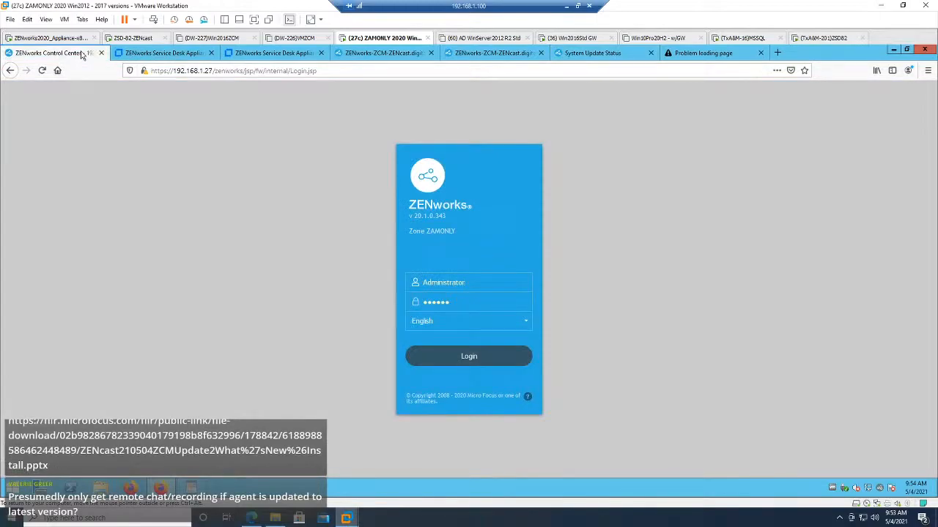
click(477, 360)
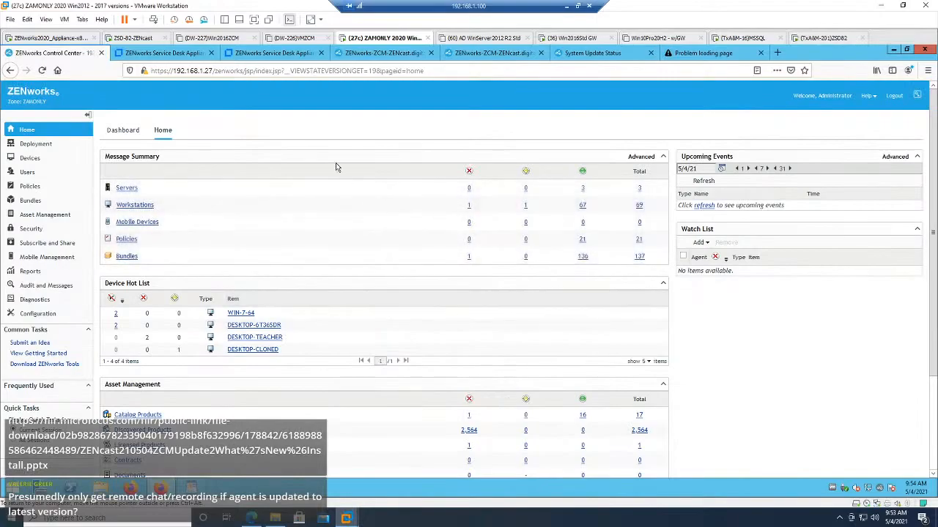
click(40, 313)
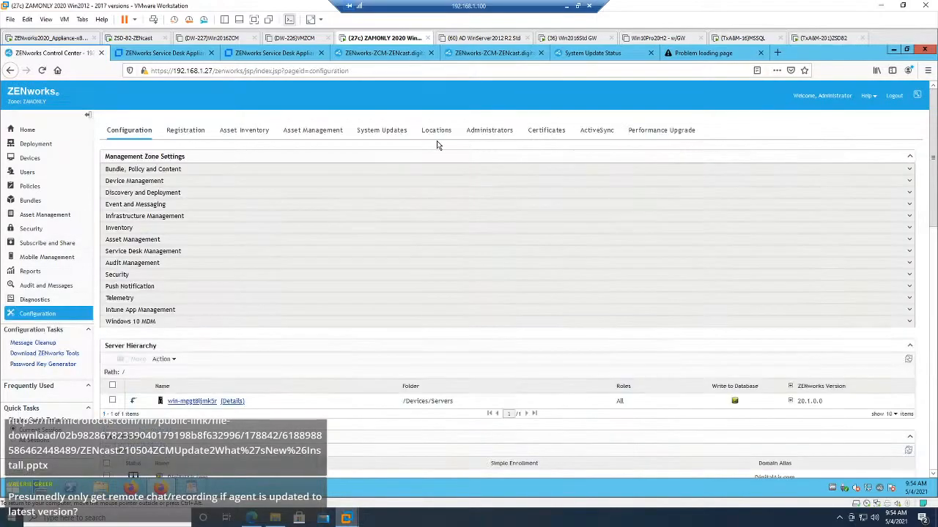
click(382, 131)
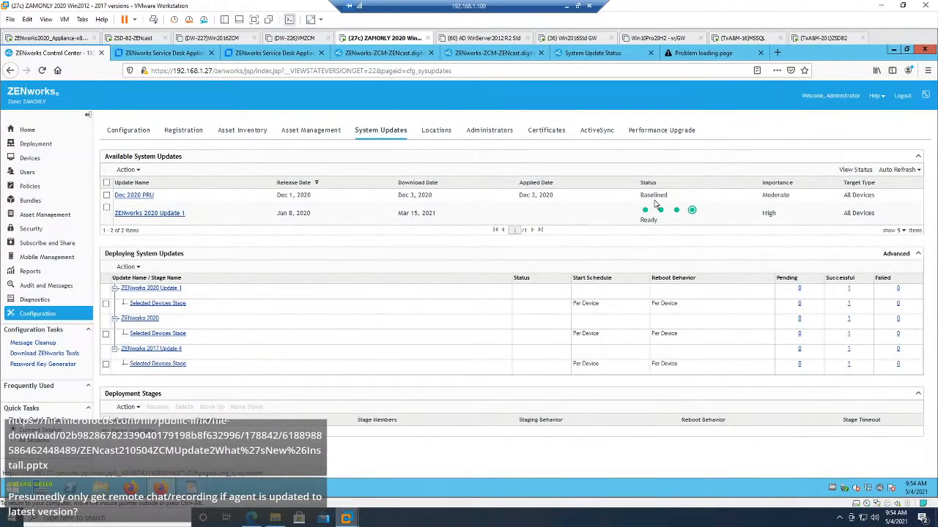
Step: View the devices with pending status for the ZENworks 2020 update, and return to the system update overview
click(800, 319)
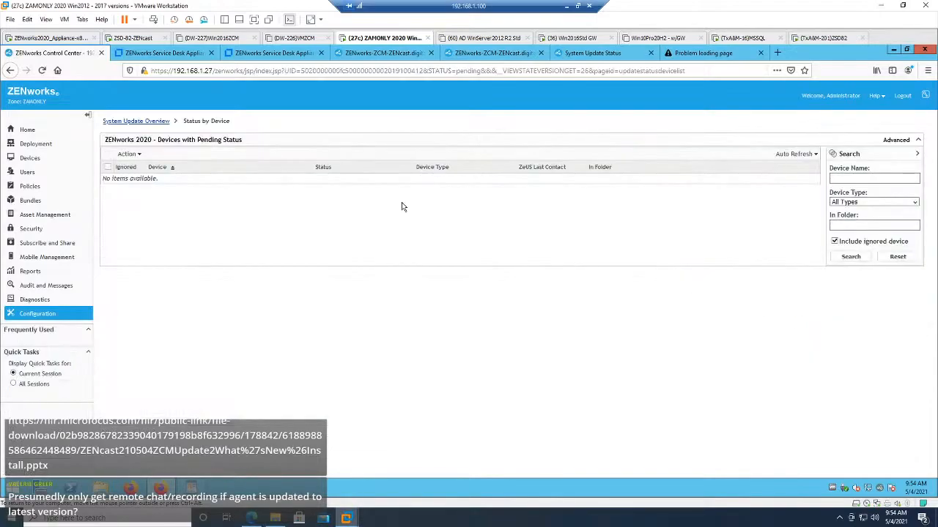
click(155, 121)
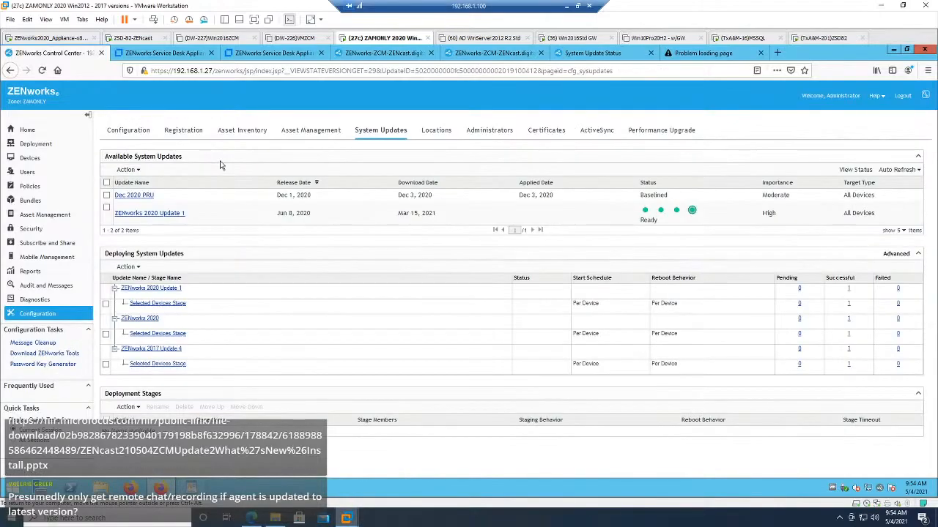
Step: Start deploying ZENworks 2020 Update 1 to selected devices in the ZAMONLY zone, keeping the prompt to reboot when the update finishes applying
click(106, 208)
click(127, 169)
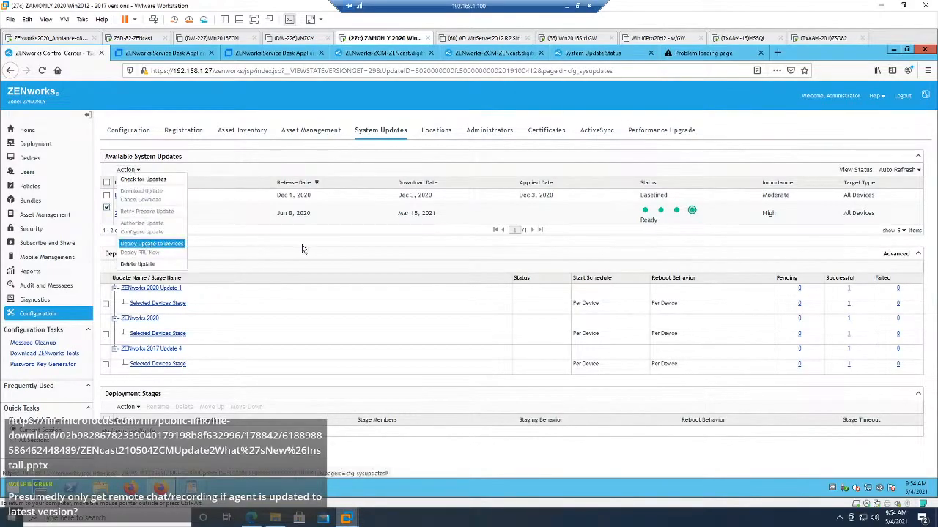
click(150, 245)
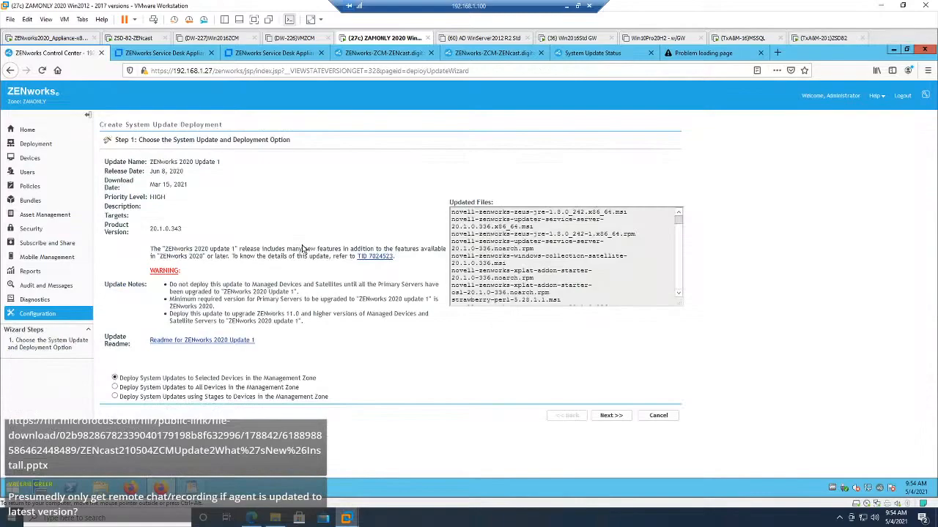
click(611, 416)
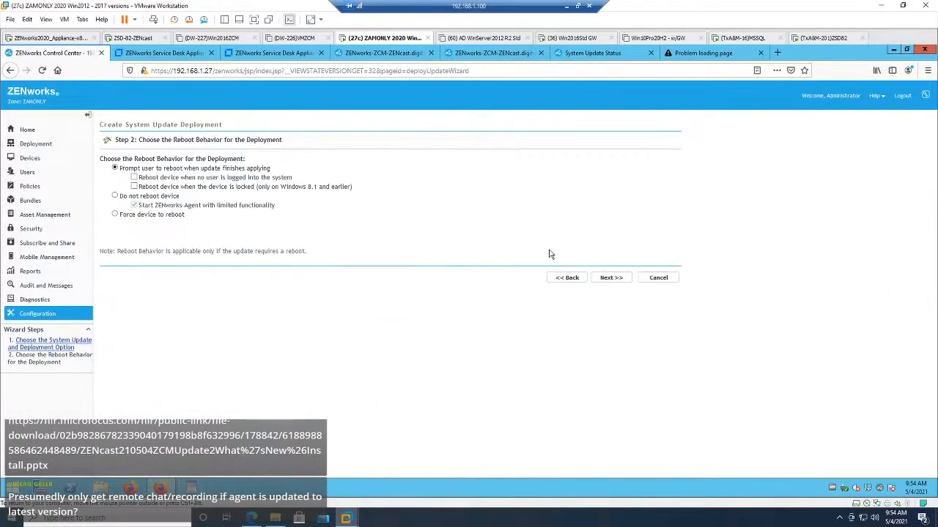
click(609, 278)
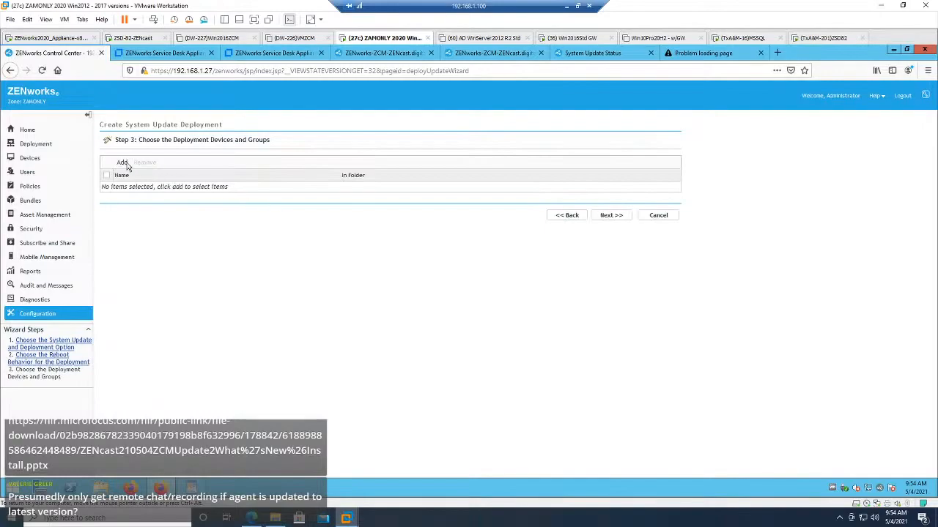
Step: Add server 11SP4 from /Devices/Servers as the deployment target, filtering for the Server type with subfolders included, and continue to scheduling
click(122, 162)
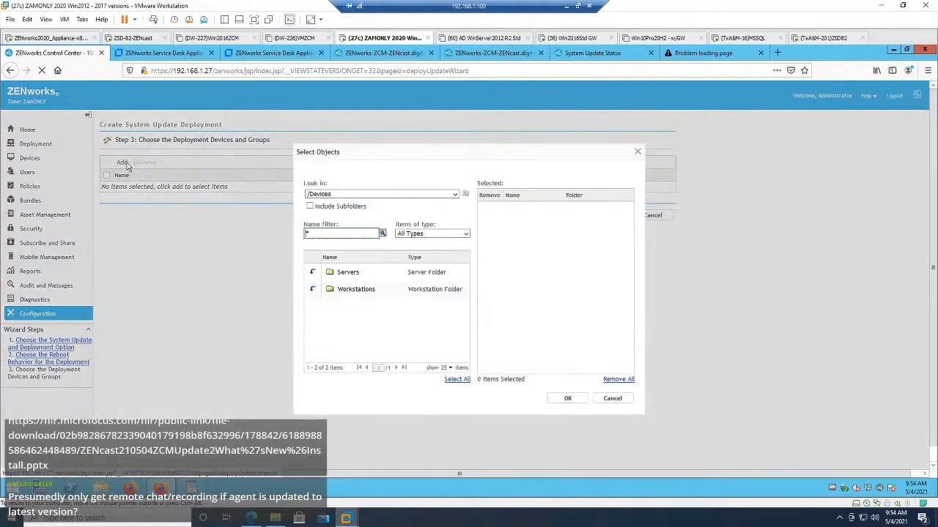
click(312, 272)
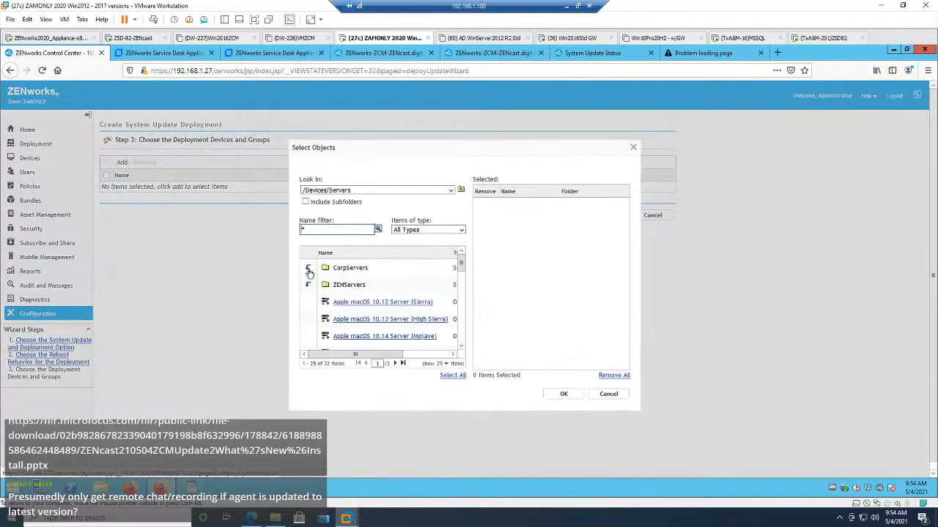
click(461, 231)
click(439, 291)
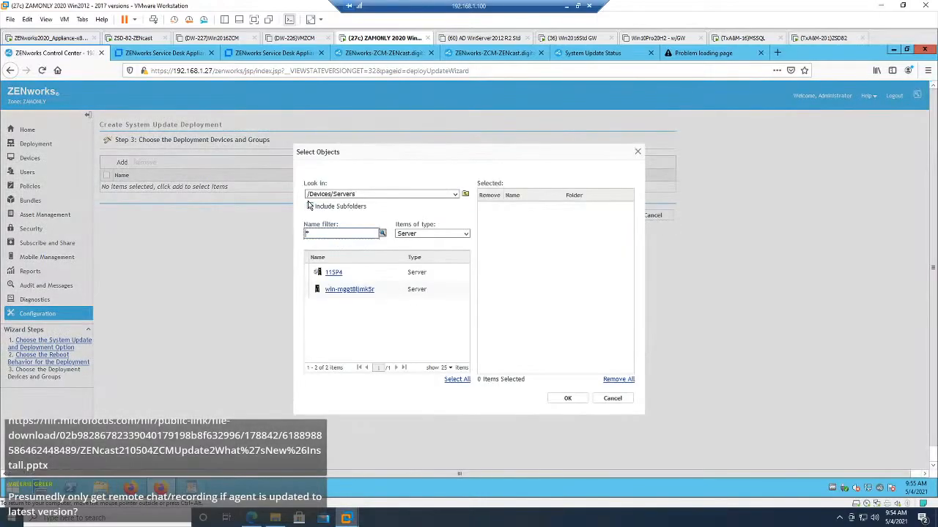
click(310, 208)
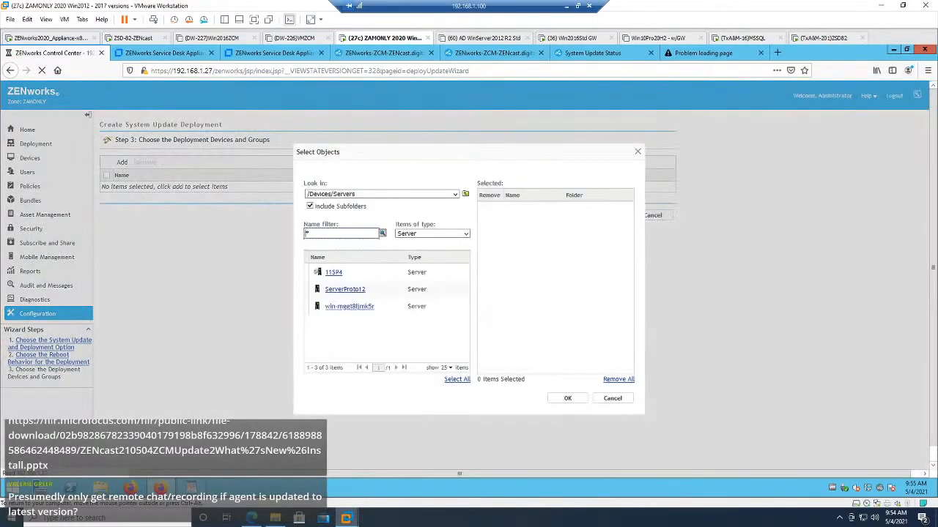
click(334, 273)
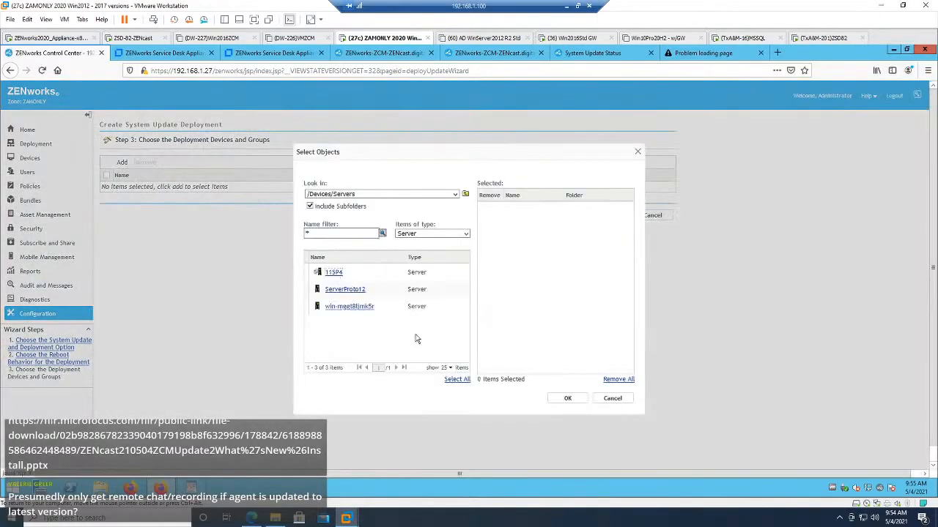
click(568, 399)
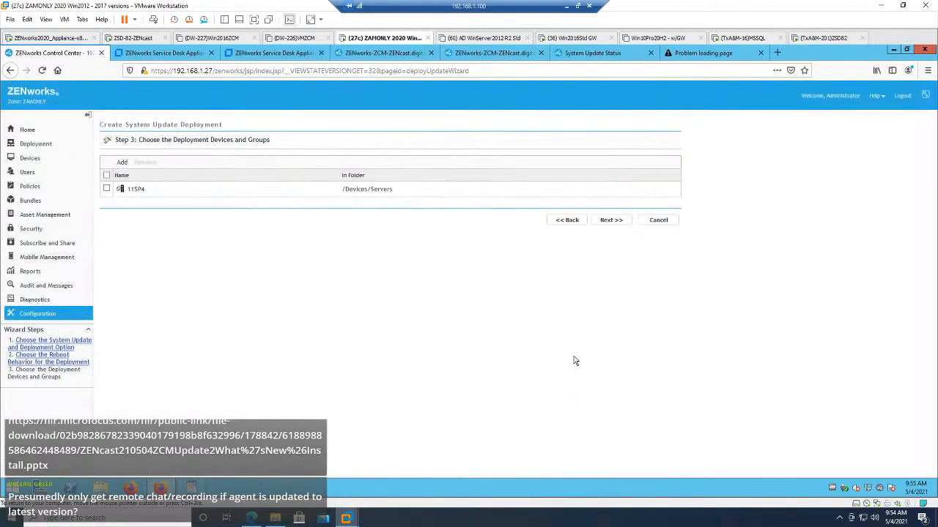
click(611, 220)
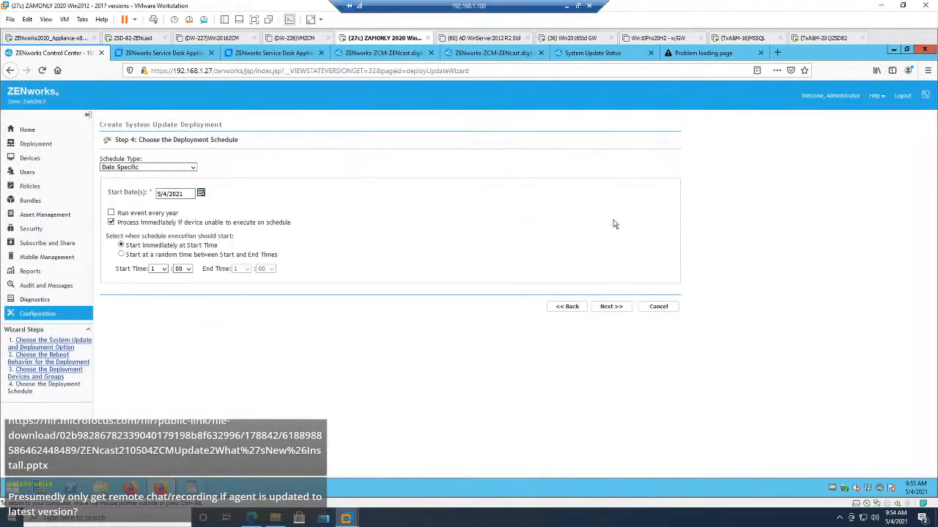
click(192, 167)
click(177, 181)
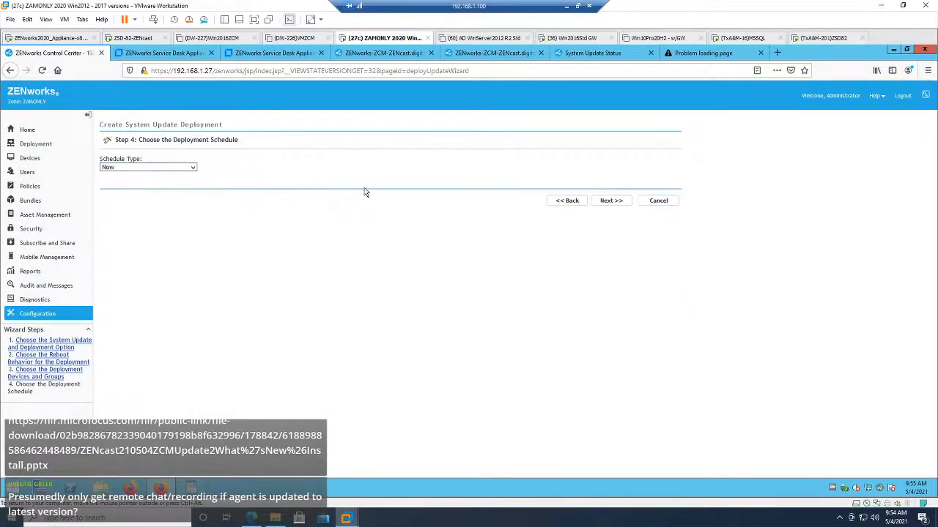
click(193, 168)
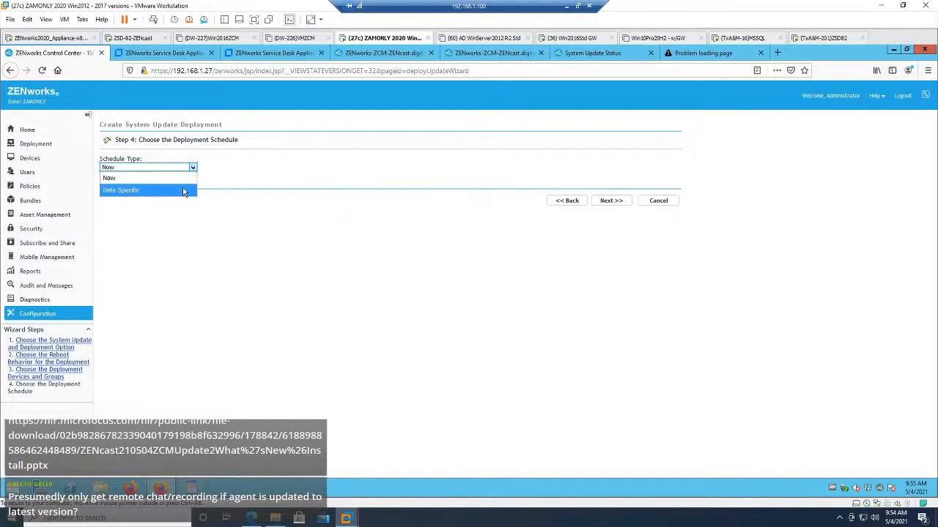
click(183, 186)
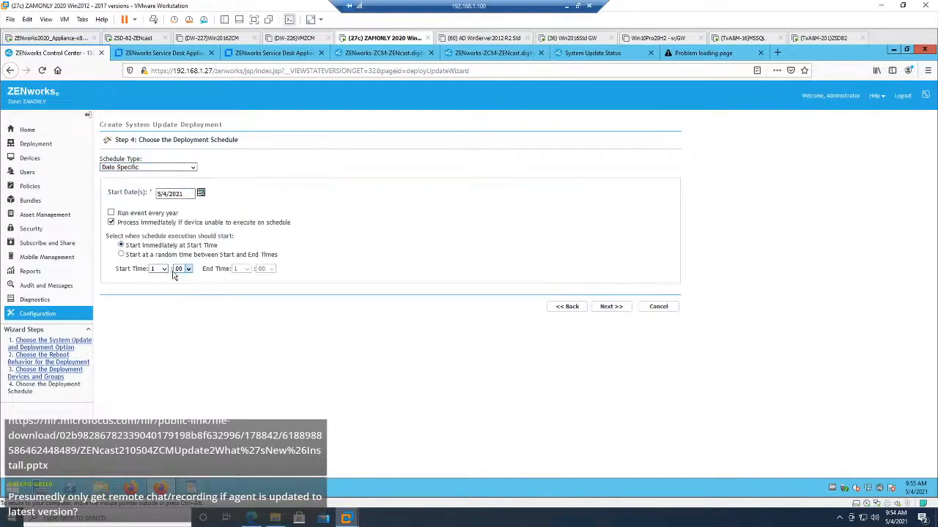
Step: Set the deployment's schedule type to Now and finish creating the ZENworks 2020 Update 1 deployment
click(193, 168)
click(147, 176)
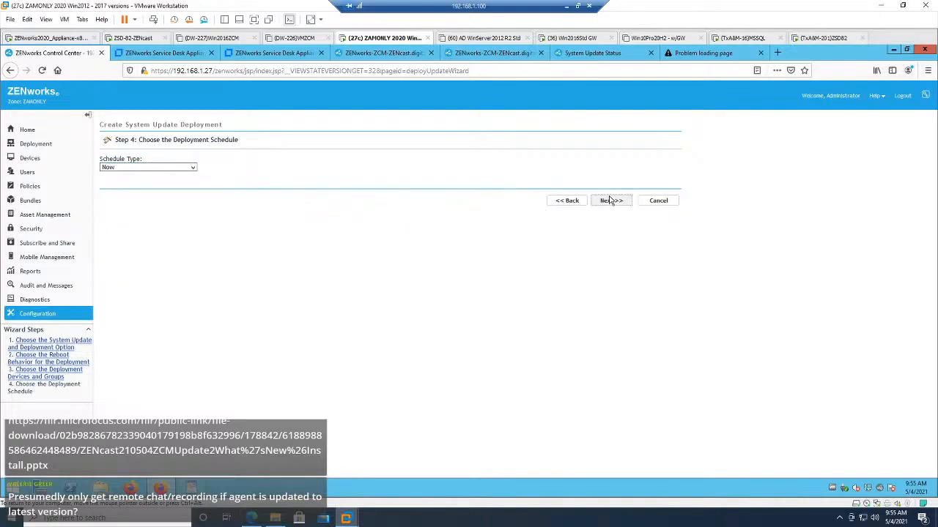
click(610, 201)
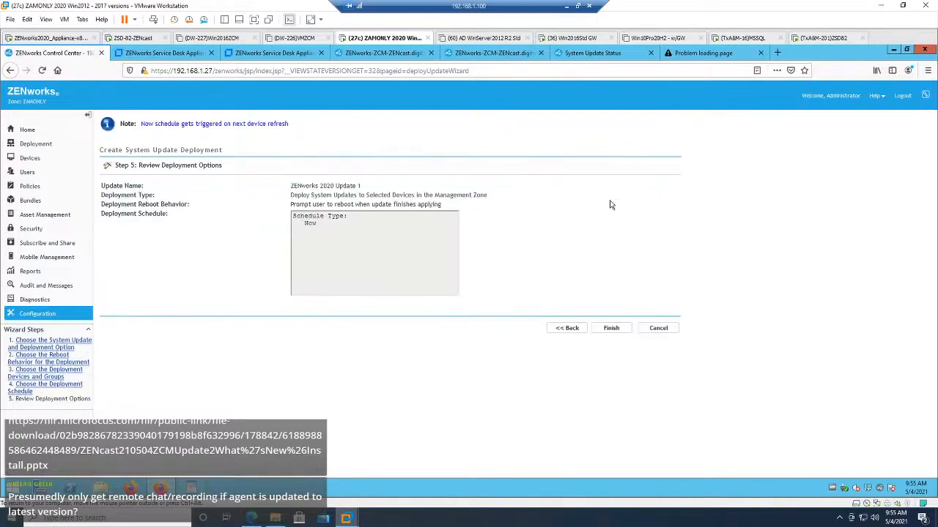
click(612, 329)
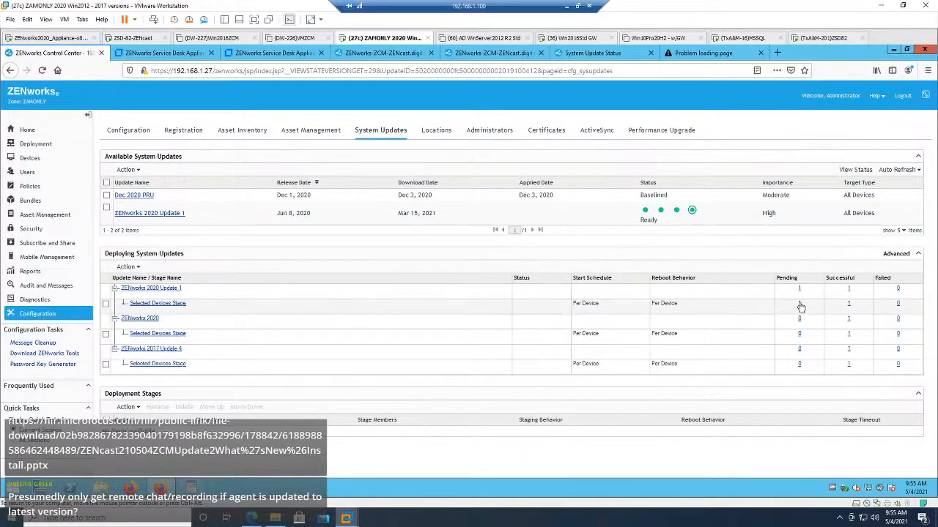
Step: View the devices with pending status for ZENworks 2020 Update 1 and check the zcm-zencast server's System Update Status page
click(799, 304)
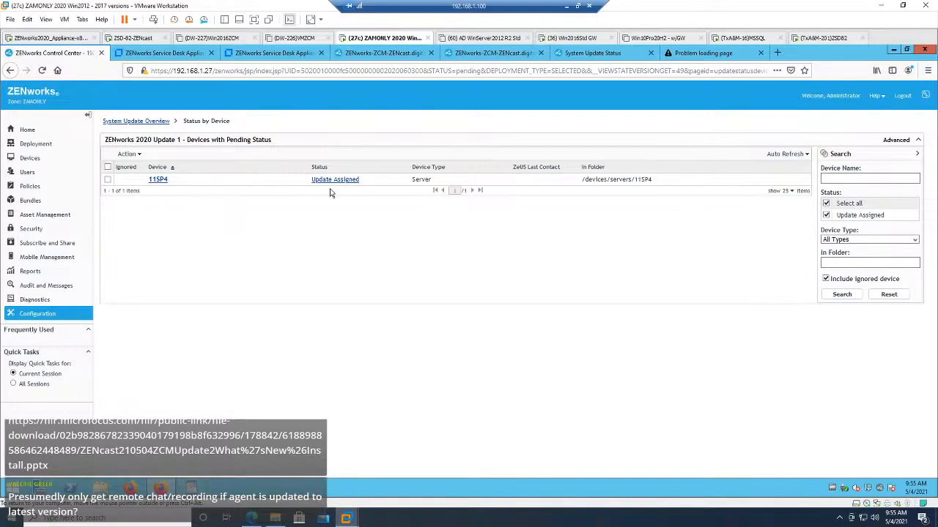
click(606, 53)
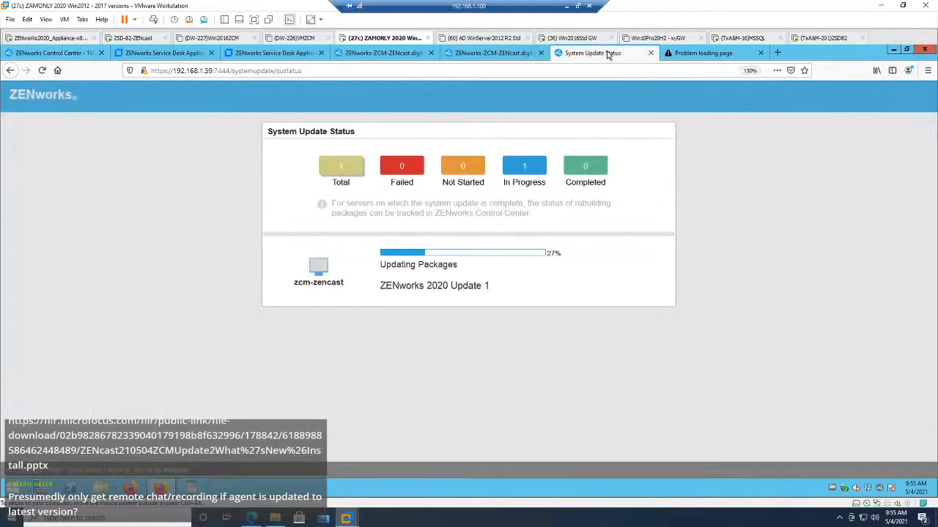
click(87, 54)
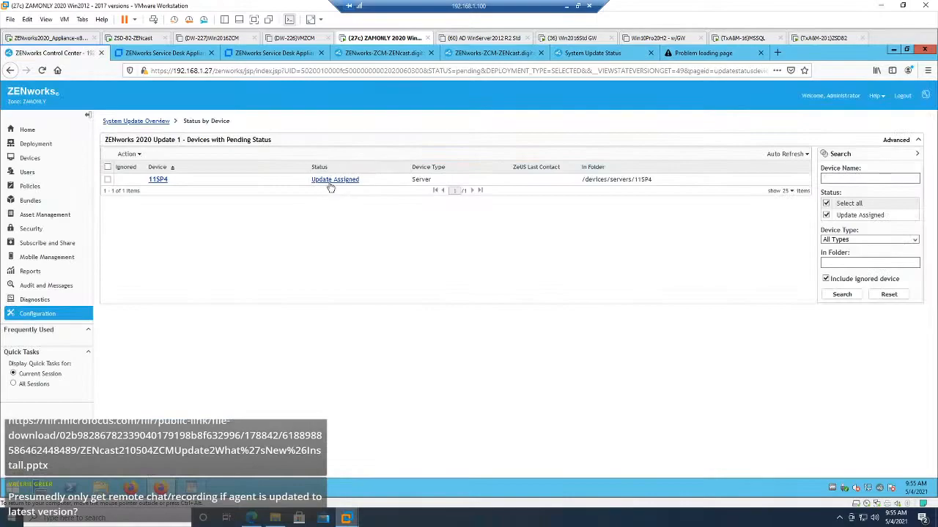
mouse_move(330, 187)
click(152, 121)
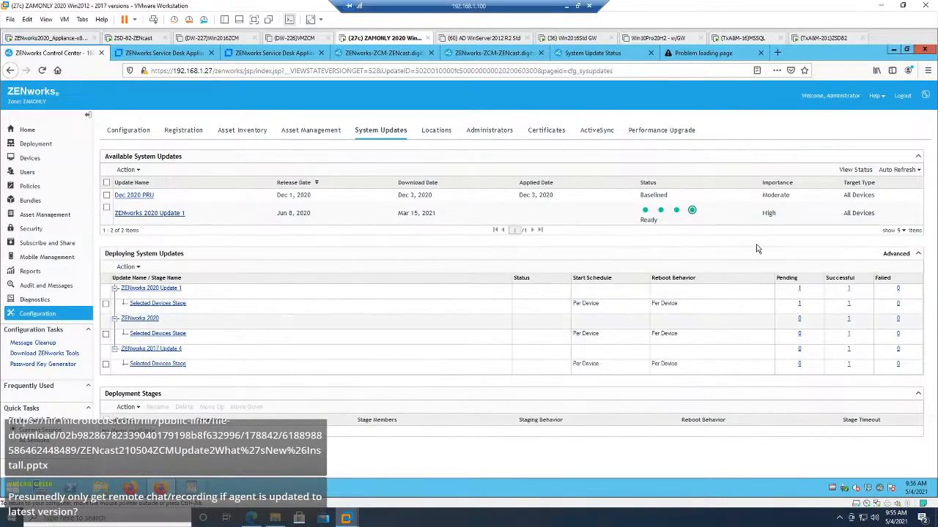
click(582, 55)
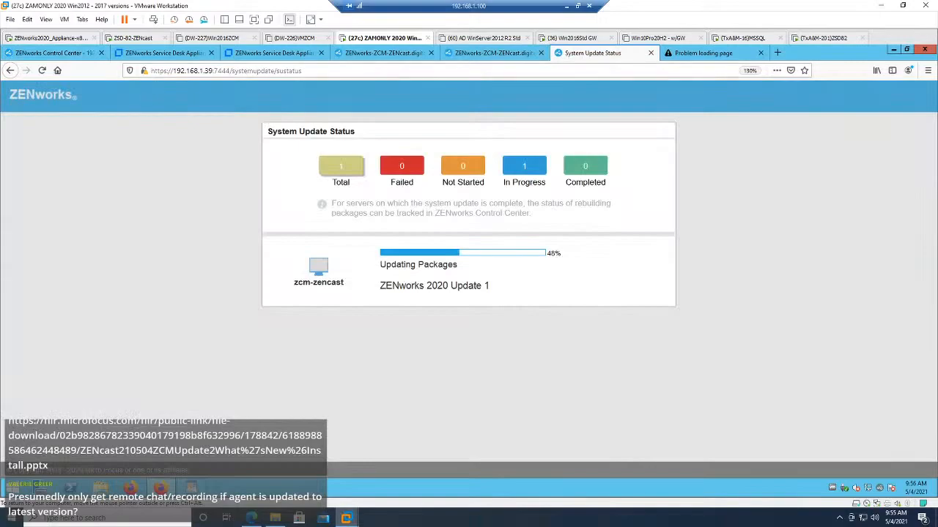
Step: Switch to the ZENworks2020_Appliance virtual machine and log in to its console as root with the account password
click(69, 38)
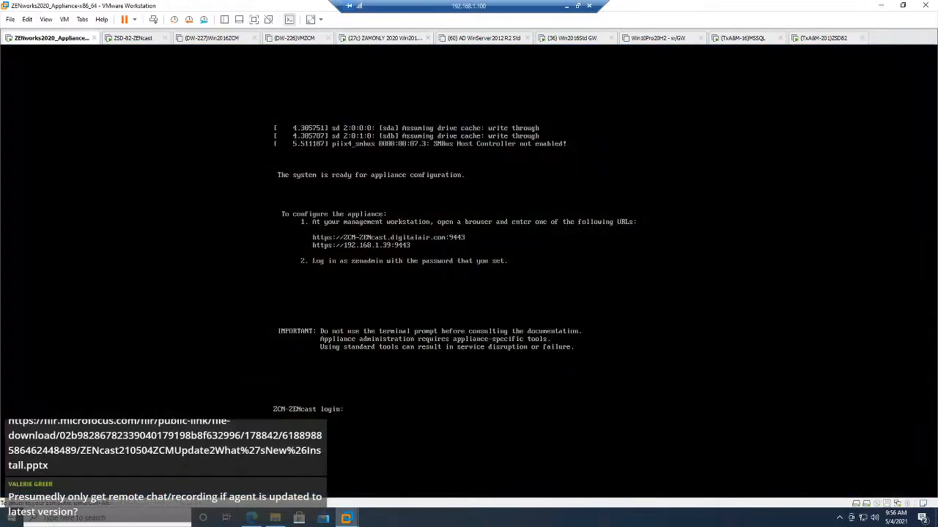
text(root)
key(Return)
Step: Change to the /var/opt/novell directory in the appliance console
key(Return)
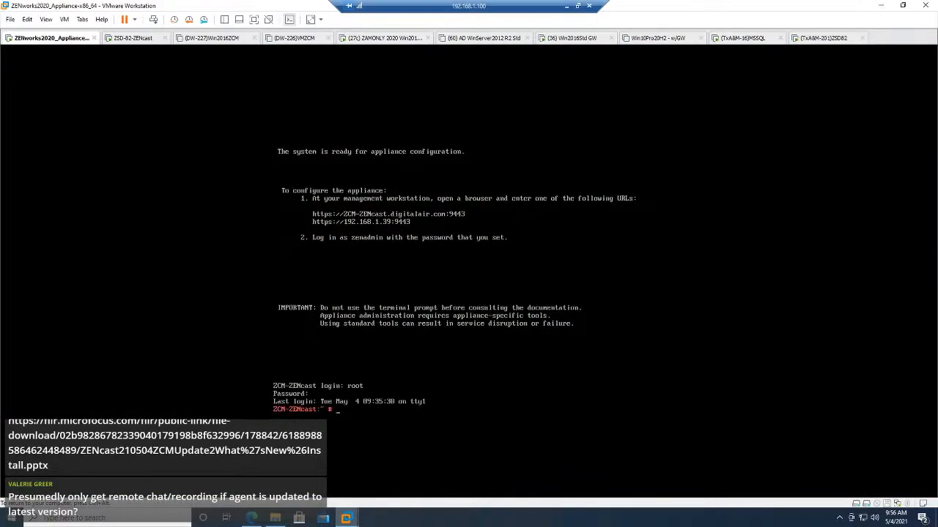
text(tail )
text( /)
key(BackSpace)
text(var)
key(BackSpace)
key(BackSpace)
key(BackSpace)
text(/var/opt/novell/log/)
key(BackSpace)
key(BackSpace)
key(BackSpace)
key(BackSpace)
key(BackSpace)
key(BackSpace)
key(BackSpace)
key(BackSpace)
key(BackSpace)
key(BackSpace)
key(BackSpace)
key(BackSpace)
key(BackSpace)
key(BackSpace)
key(BackSpace)
key(BackSpace)
key(BackSpace)
key(BackSpace)
key(BackSpace)
key(BackSpace)
text(lcd /)
key(BackSpace)
key(BackSpace)
text(cd var)
key(BackSpace)
key(BackSpace)
key(BackSpace)
text(/var/opt/novell)
Step: Try to change to a subdirectory named logs
key(Return)
text(cd )
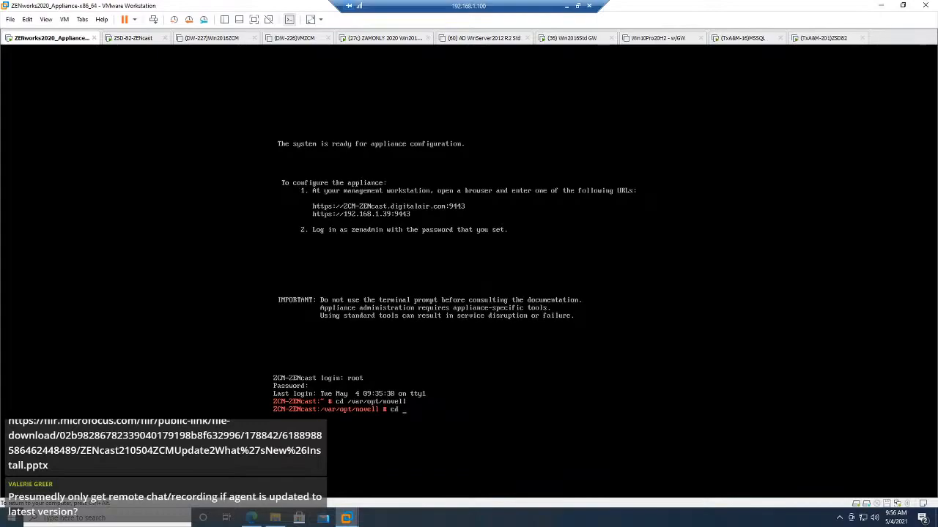
text(logs)
Step: Change through the log and zenworks directories into system-update
key(Return)
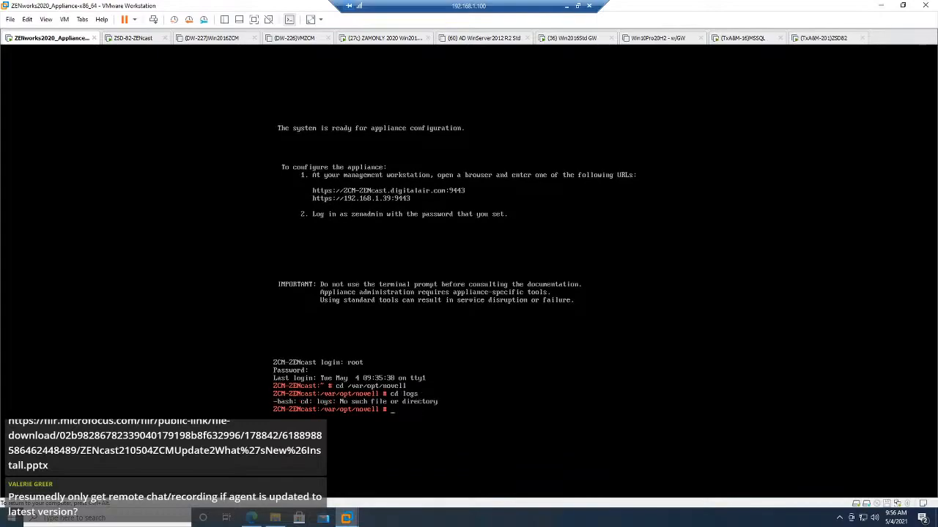
text(cd log)
key(Return)
text(cd zenworks)
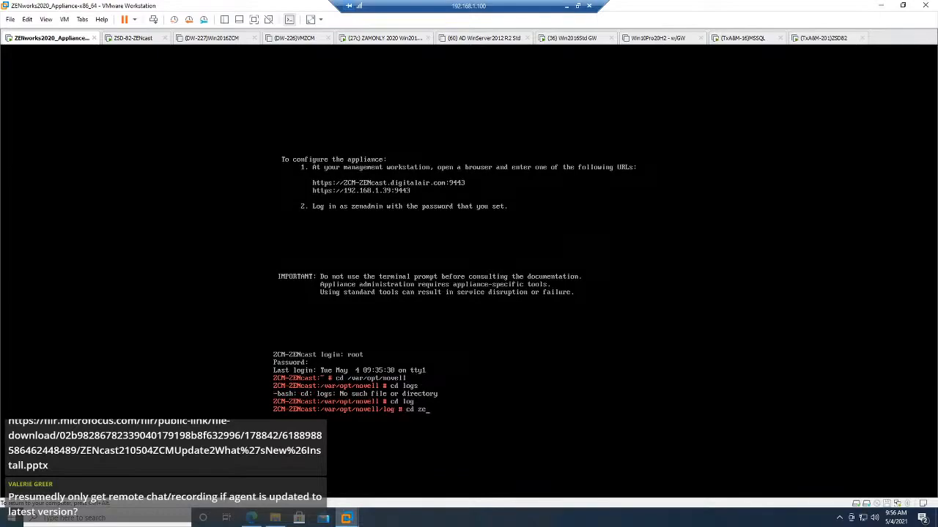
key(Return)
text(cd)
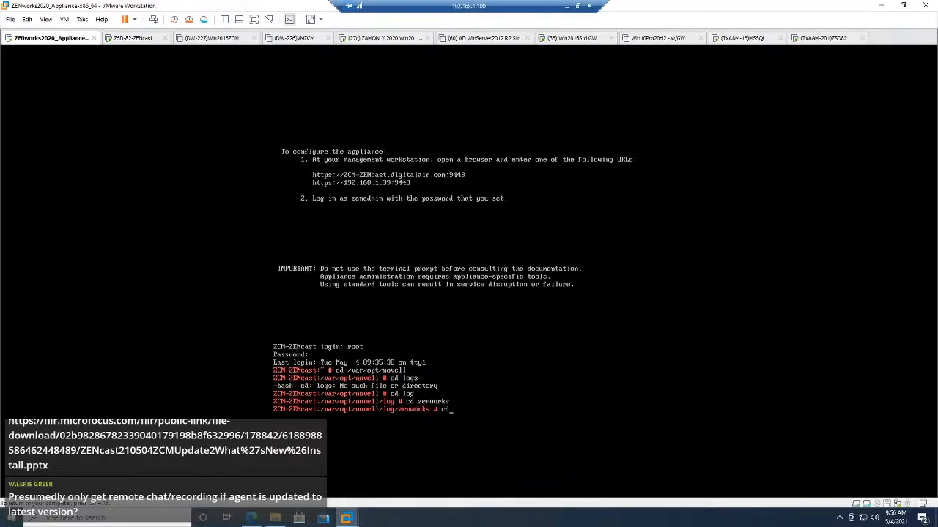
text( syste)
key(Tab)
key(Return)
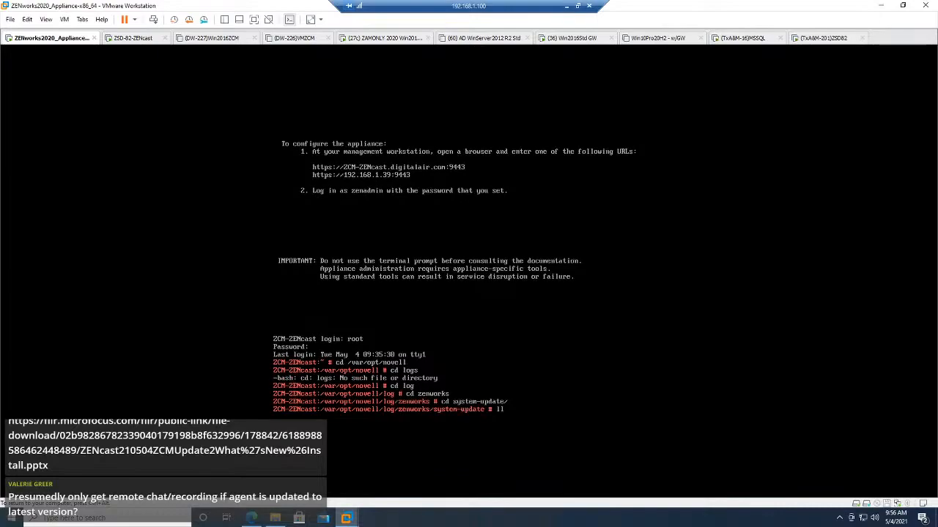
text(ll)
key(Return)
text(cd 50)
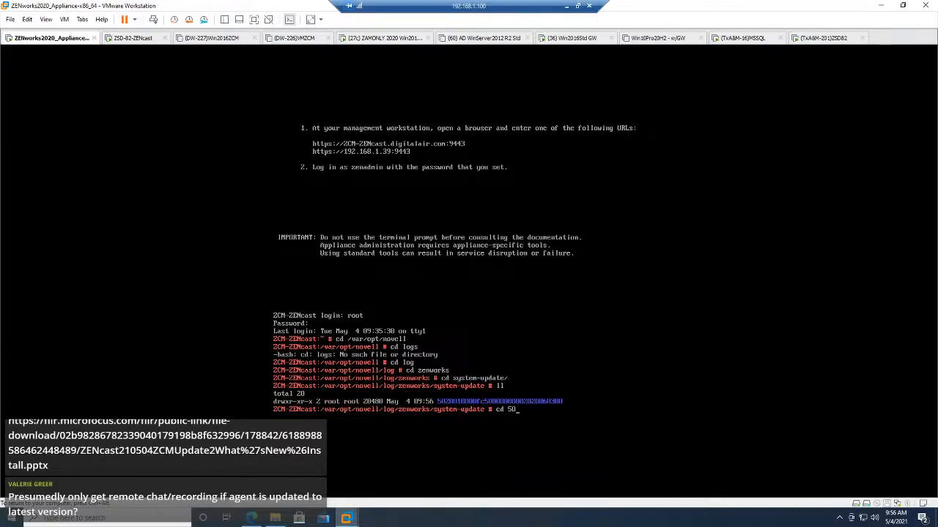
key(Tab)
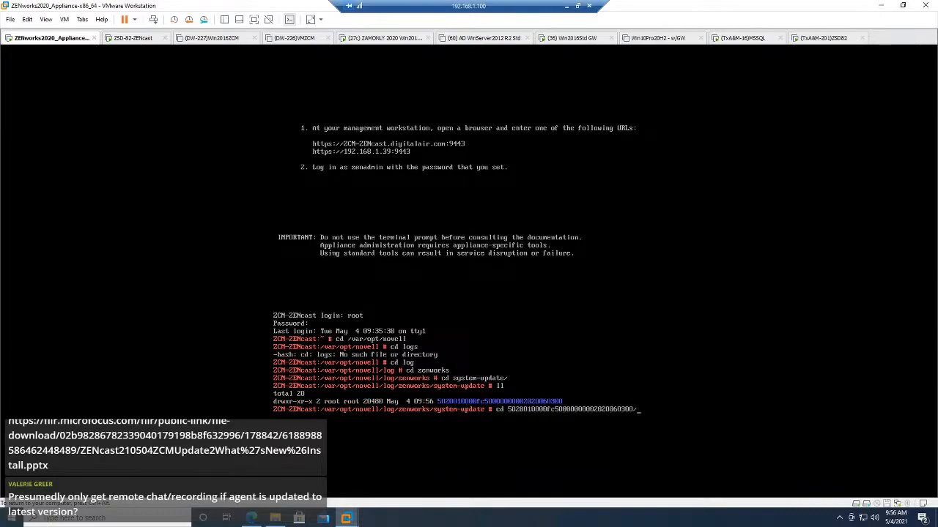
key(Return)
text(ll)
key(Return)
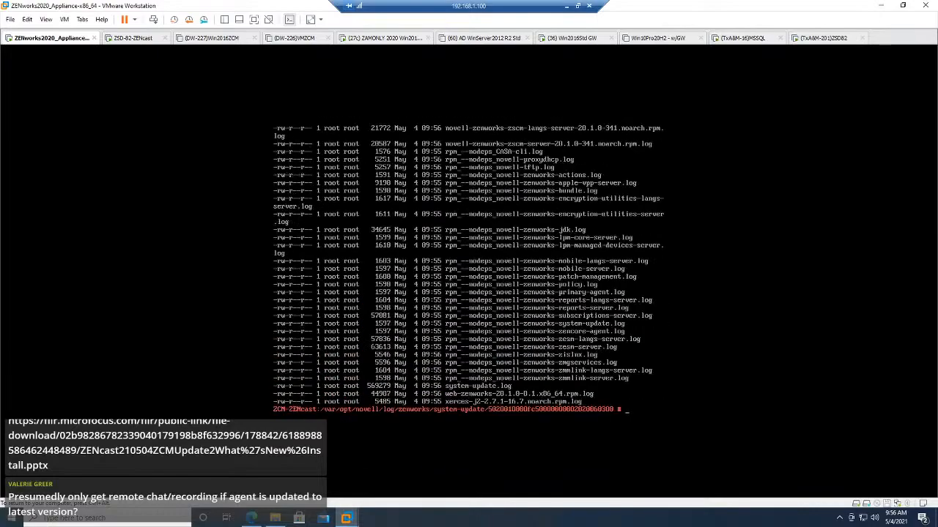
Step: Follow system-update.log with tailf, filtering the output through grep for PERCENT
text(tailf system-update.log)
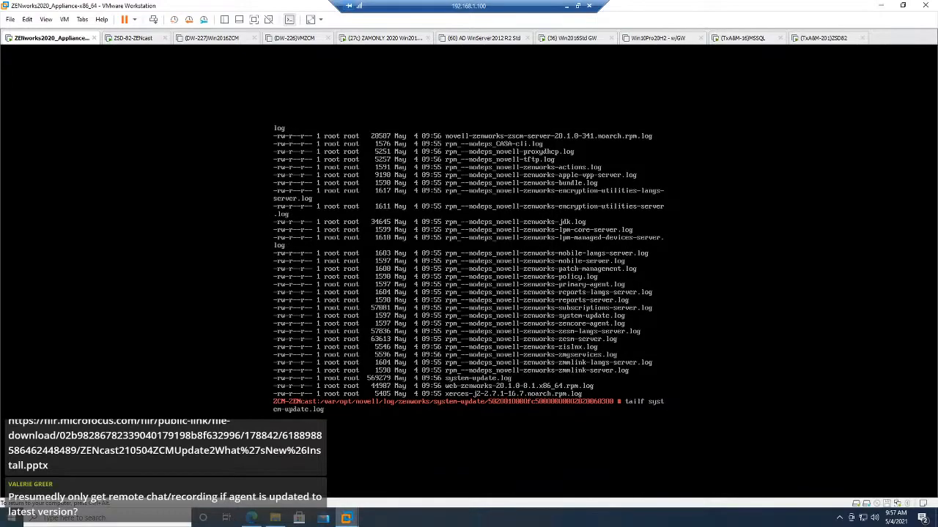
text( | grep)
text(PERCENT)
key(Return)
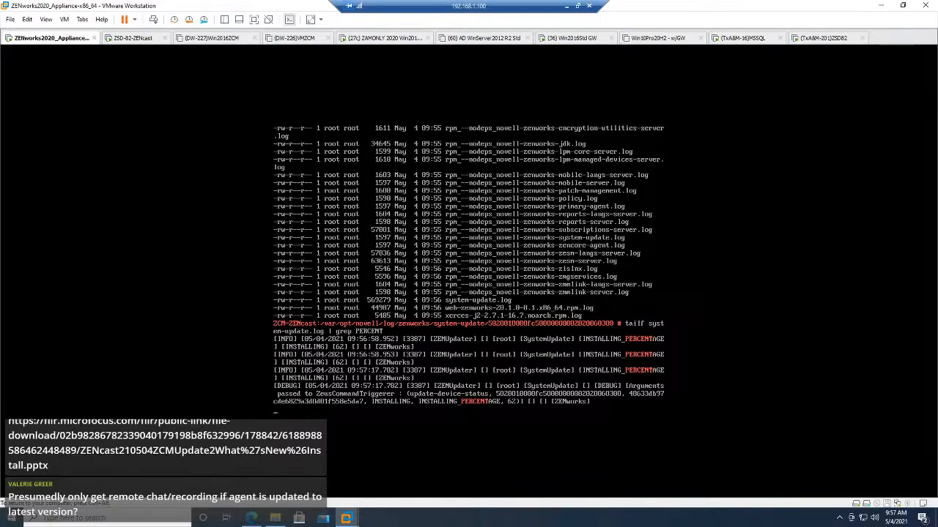
Step: Compare the update progress on the System Update Status page with the percentage entries in the appliance's console log
key(ctrl+alt)
click(386, 39)
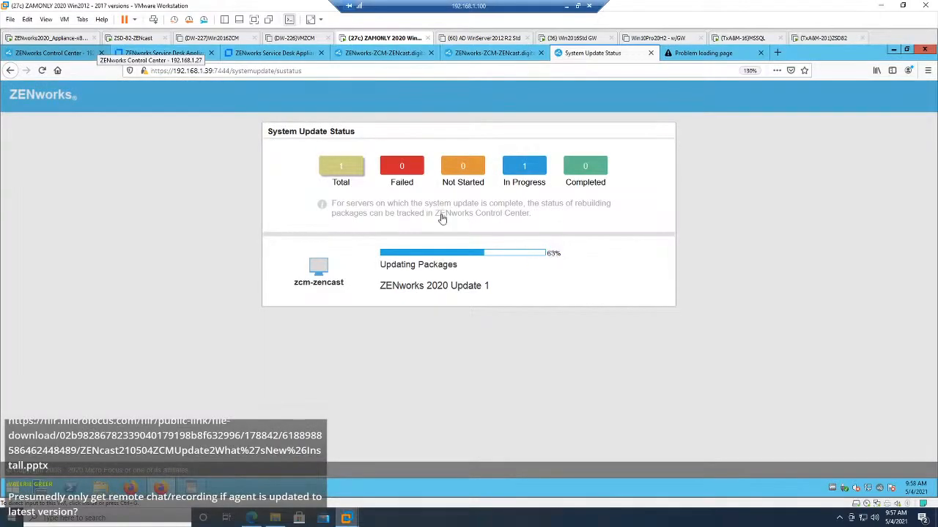
click(51, 38)
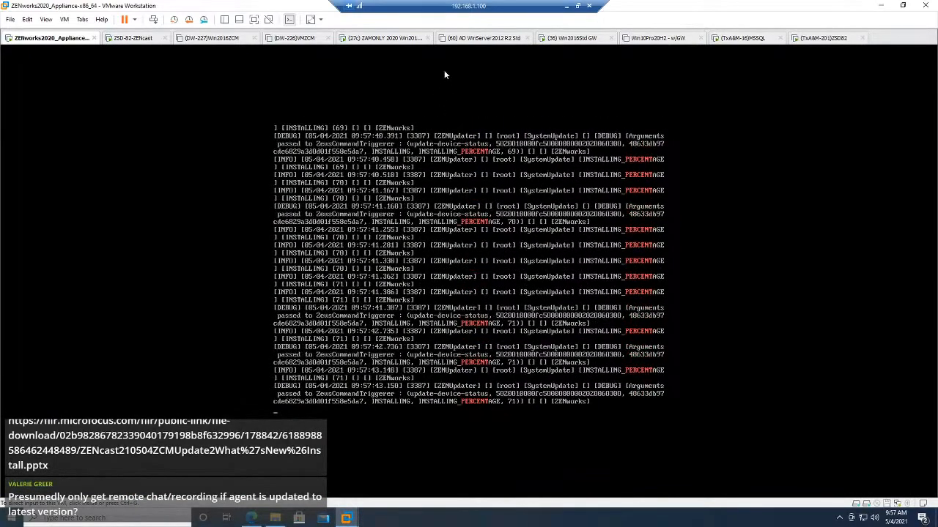
click(402, 40)
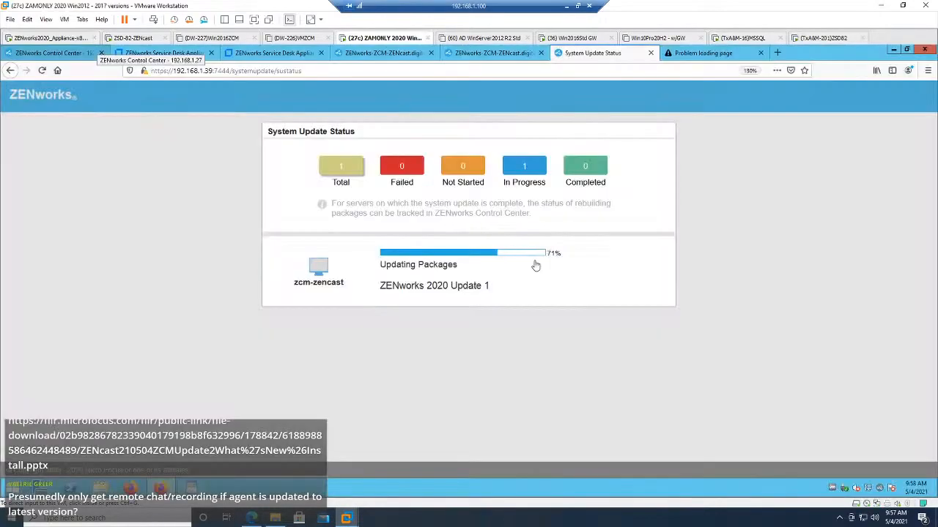
click(47, 38)
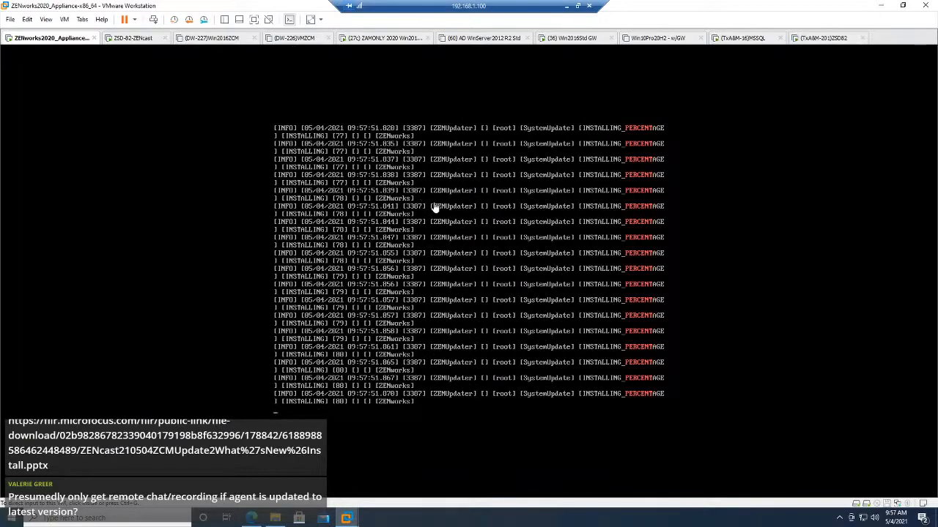
click(373, 39)
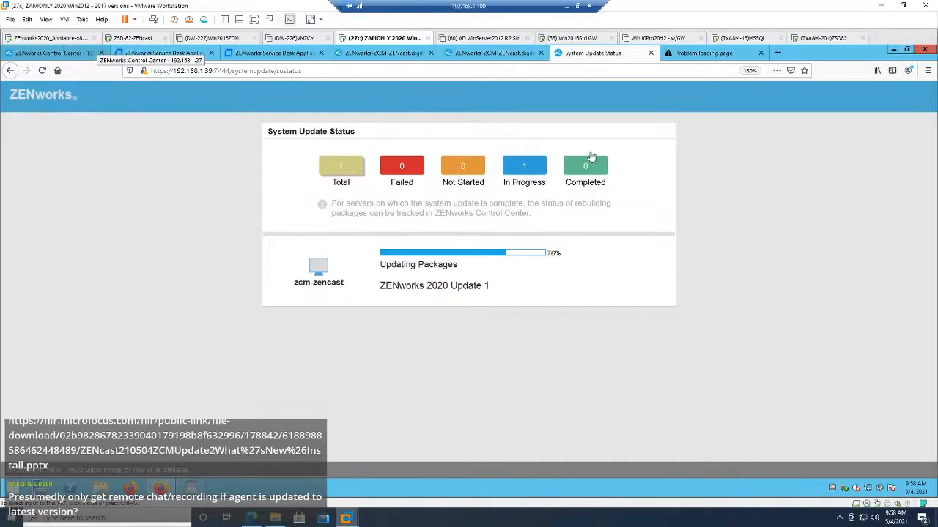
Step: Check the percentage entries in the appliance's console log and open the ZENworks Appliance's Online Update page to review its needed patches
click(61, 40)
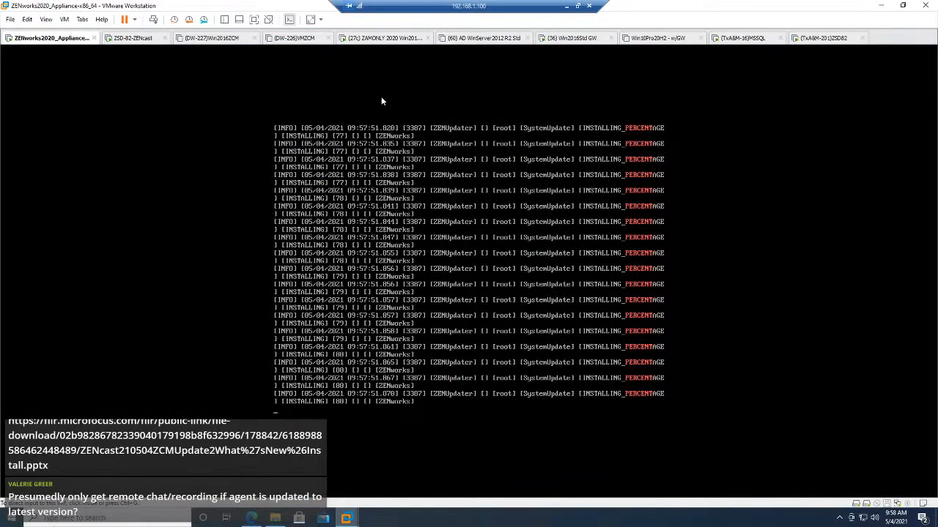
click(380, 39)
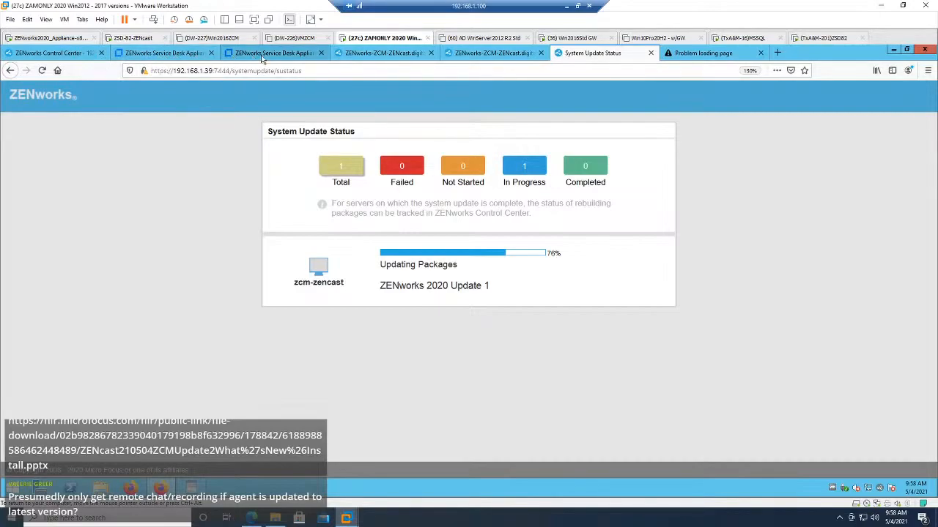
click(493, 56)
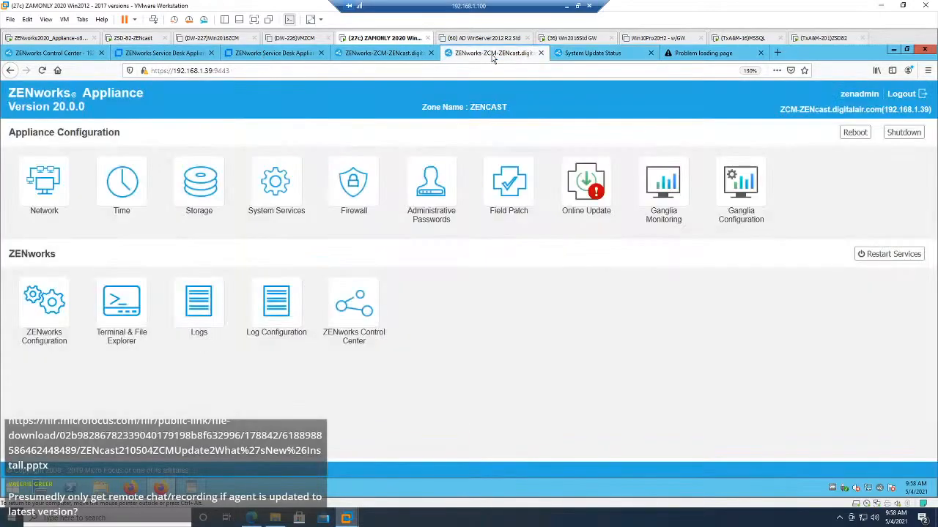
click(586, 202)
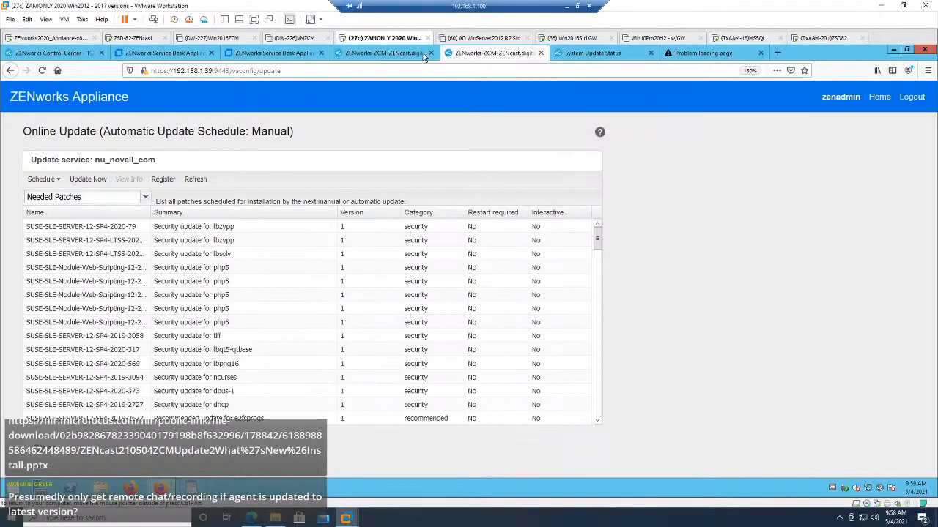
Step: Highlight the status of the Dec 2020 PRU in the Available System Updates list of ZENworks Control Center
click(386, 53)
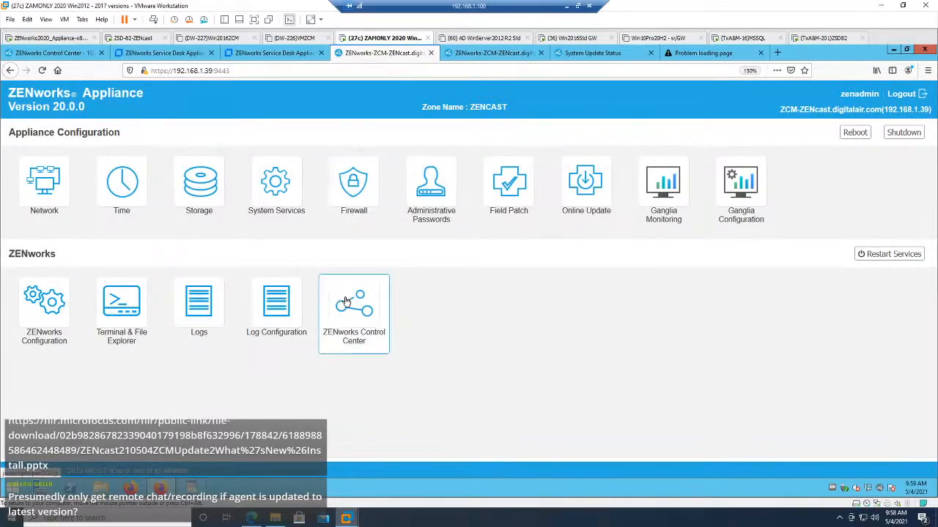
click(67, 54)
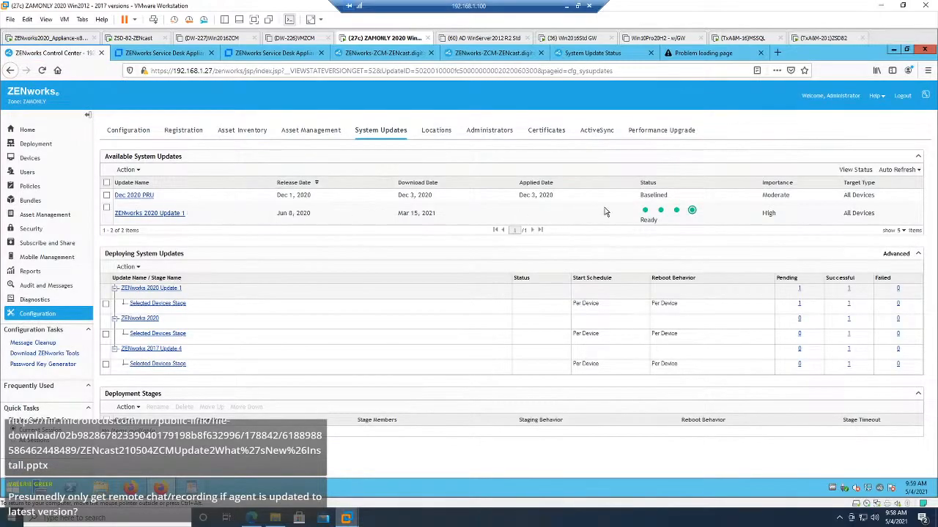
double_click(661, 196)
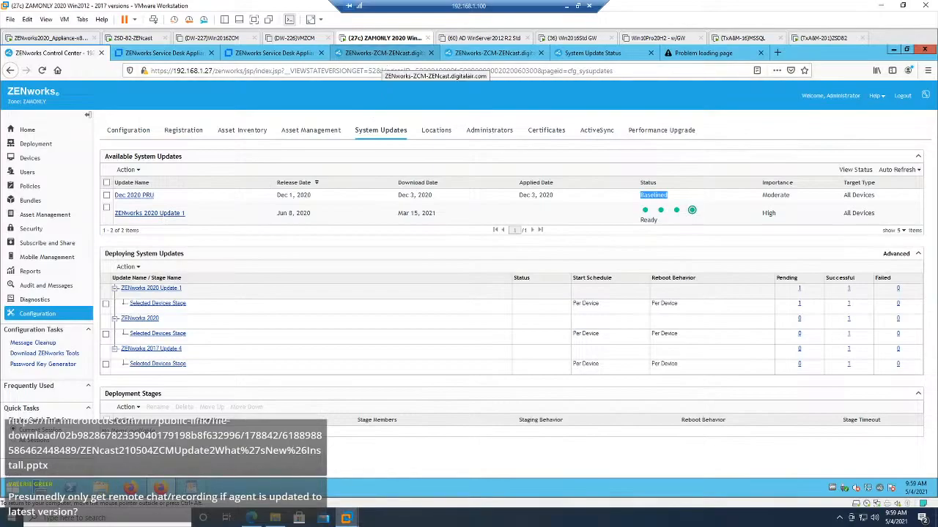
Step: Recheck the ZENworks 2020 Update 1 progress on the System Update Status page and in the appliance's console log
click(575, 54)
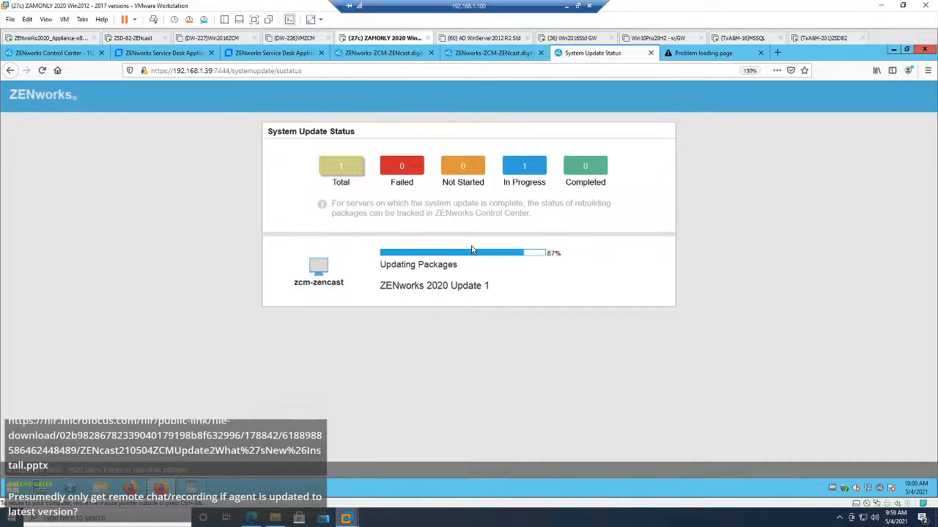
click(63, 57)
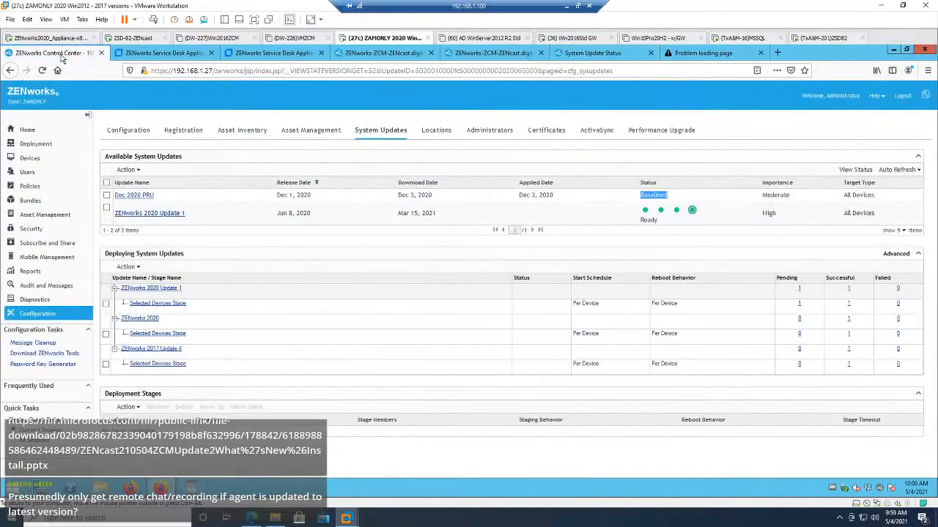
click(489, 59)
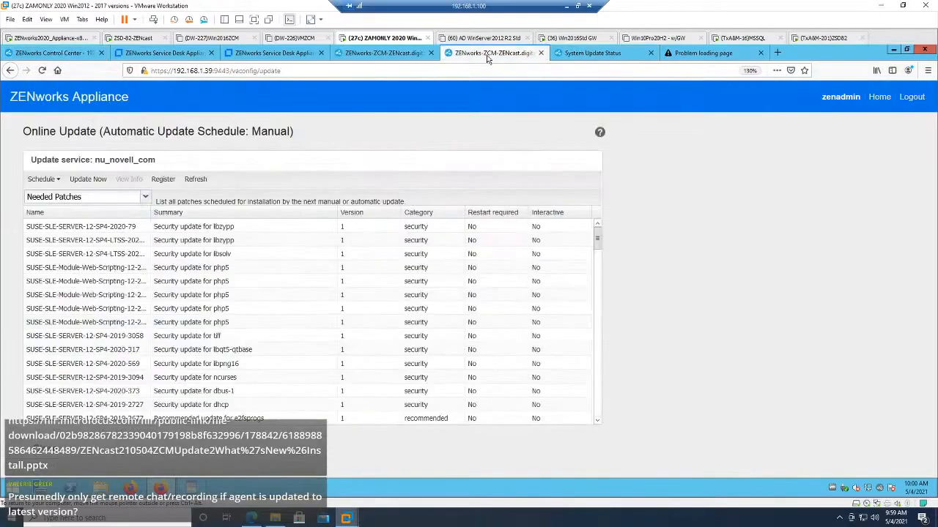
click(588, 56)
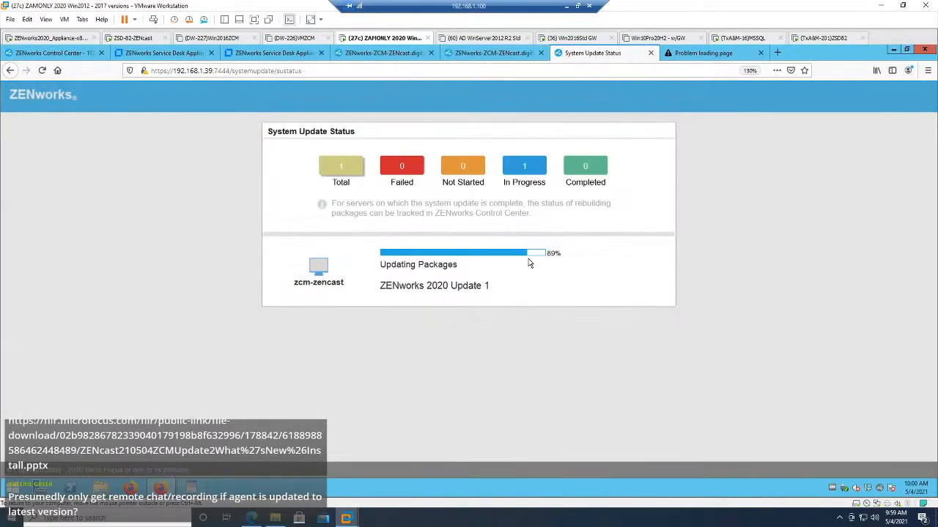
click(70, 38)
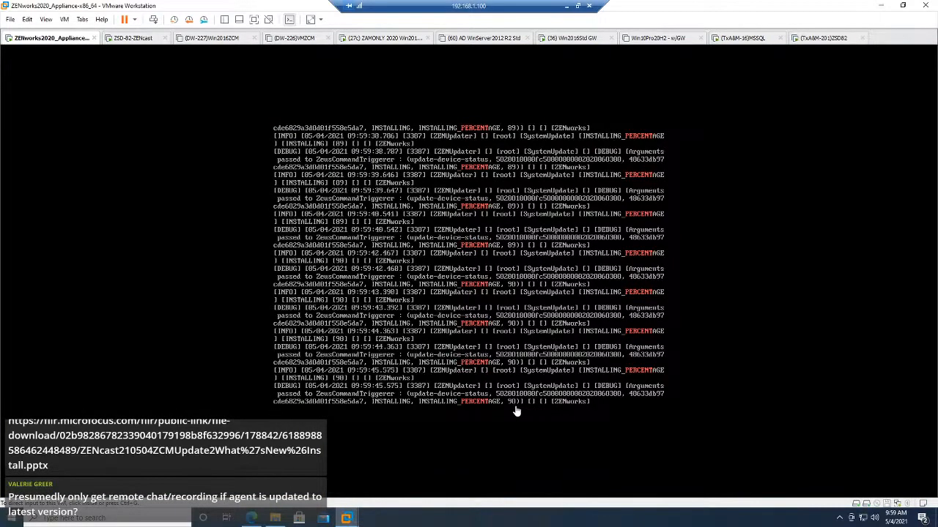
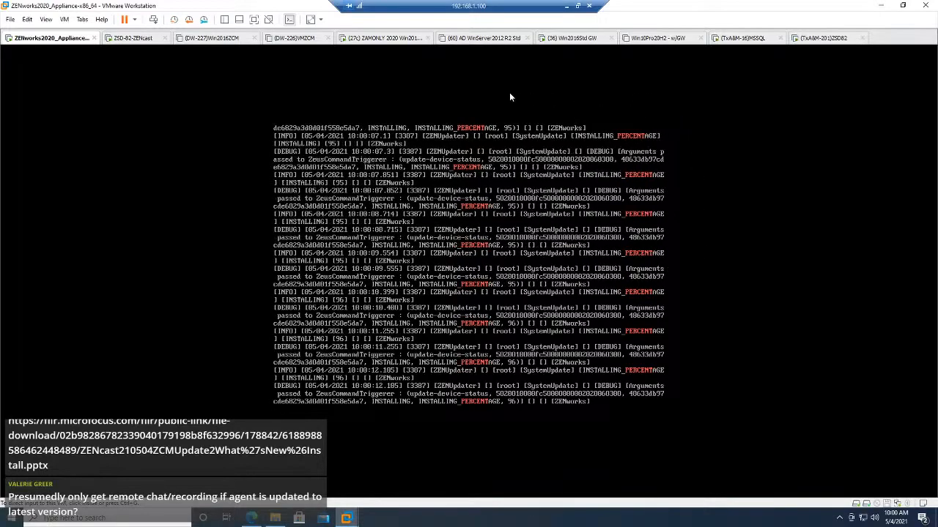
Step: Compare the ZENworks 2020 Update 1 progress on the System Update Status page with the appliance's console log
click(398, 41)
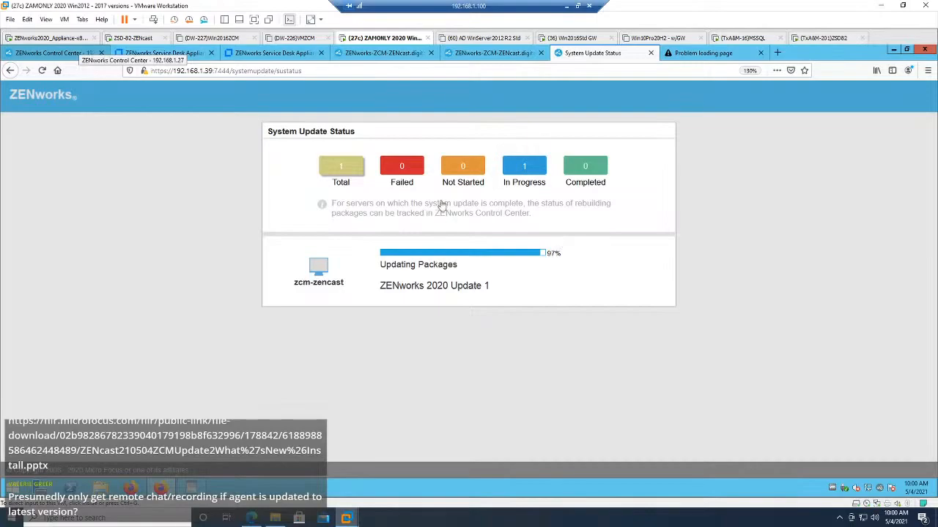
click(54, 38)
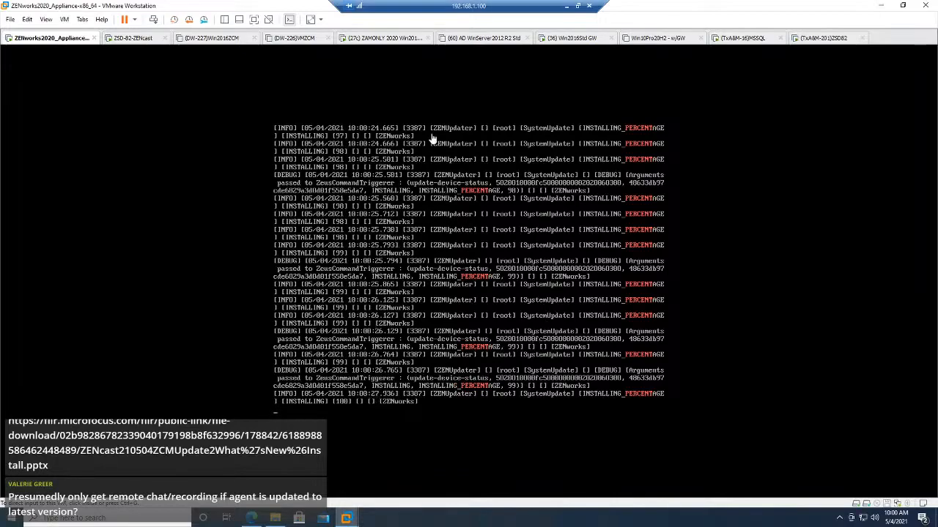
click(382, 39)
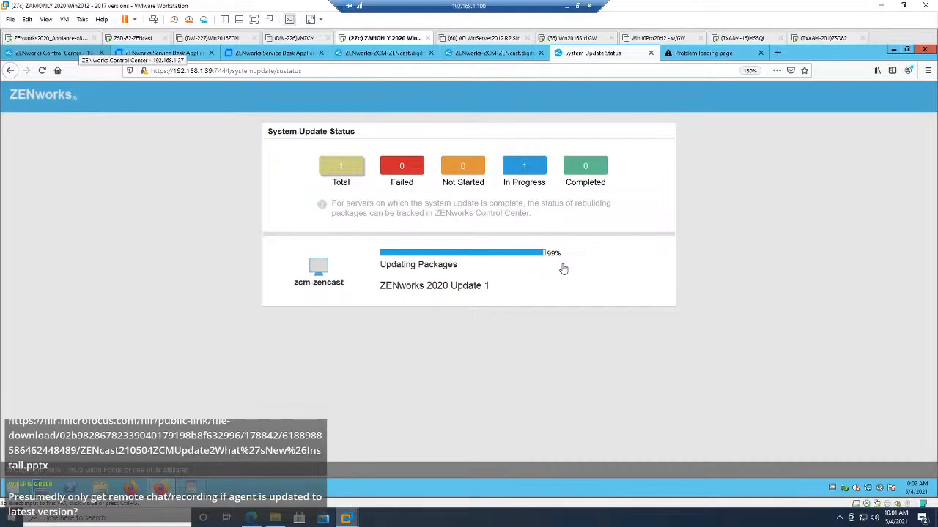
Step: Stop the running log tail in the appliance console and recall the tailf system-update.log | grep PERCENT command
click(59, 37)
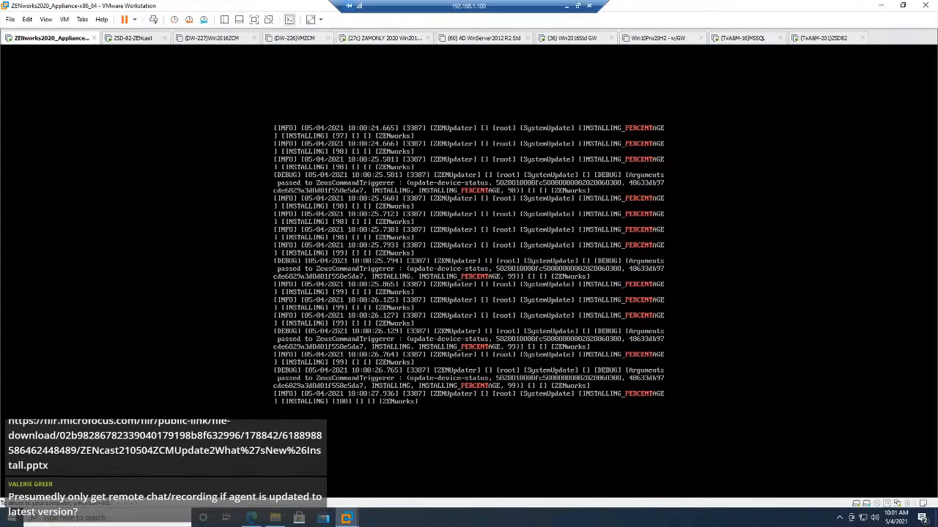
key(ctrl+c)
key(Up)
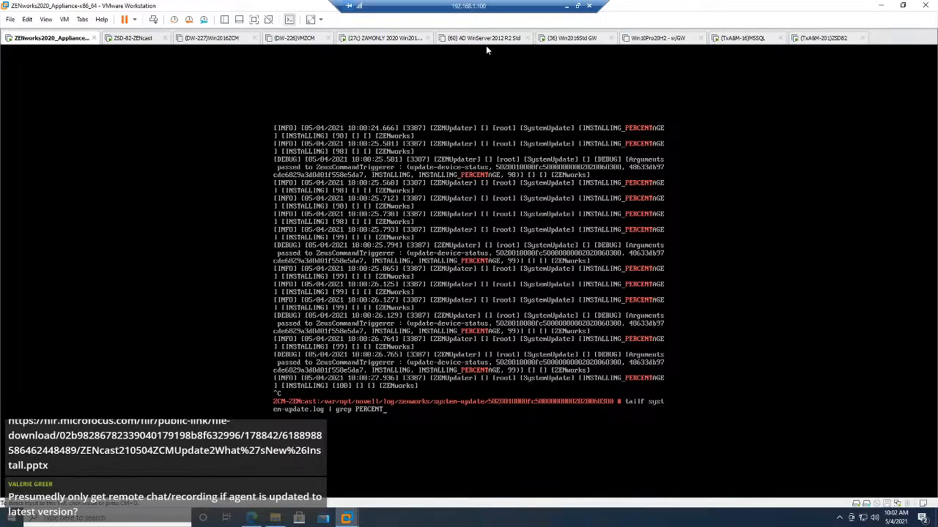
Step: Open the System Update Settings under Infrastructure Management in ZENworks Control Center's configuration
click(372, 38)
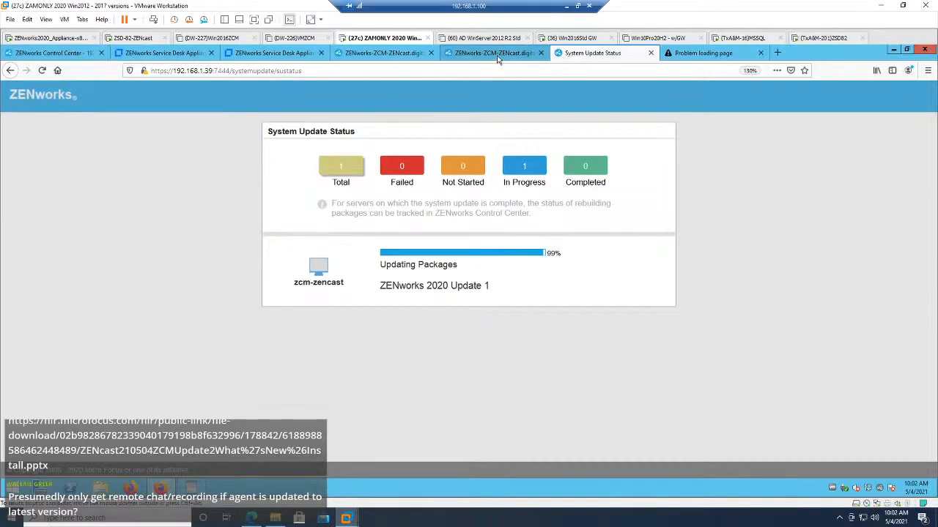
click(90, 54)
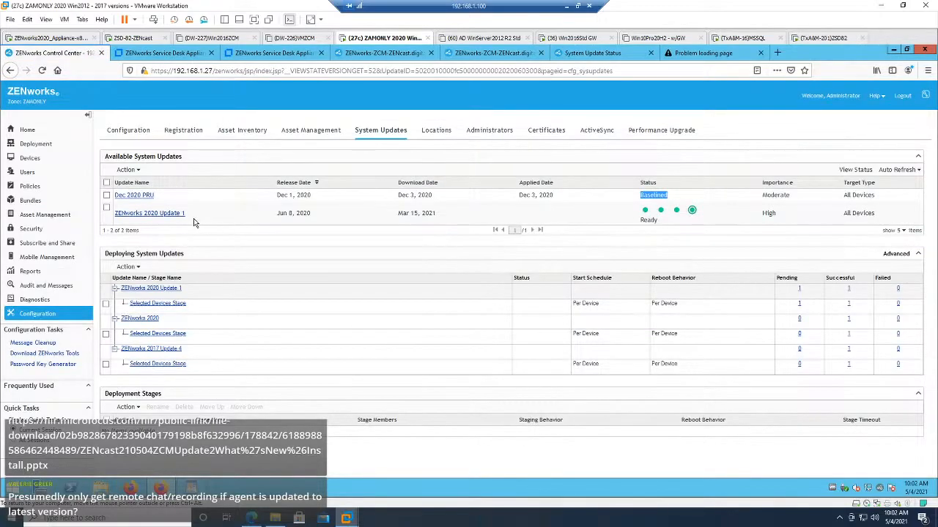
click(50, 316)
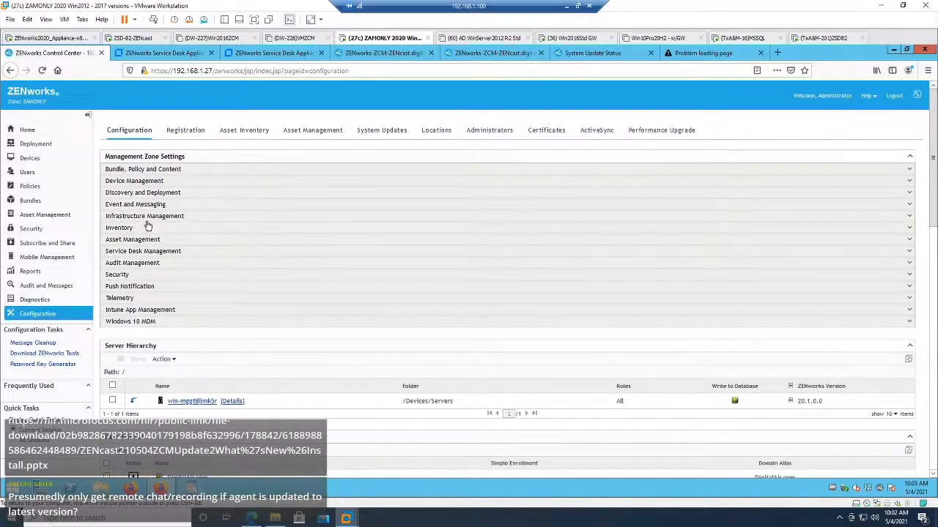
click(147, 218)
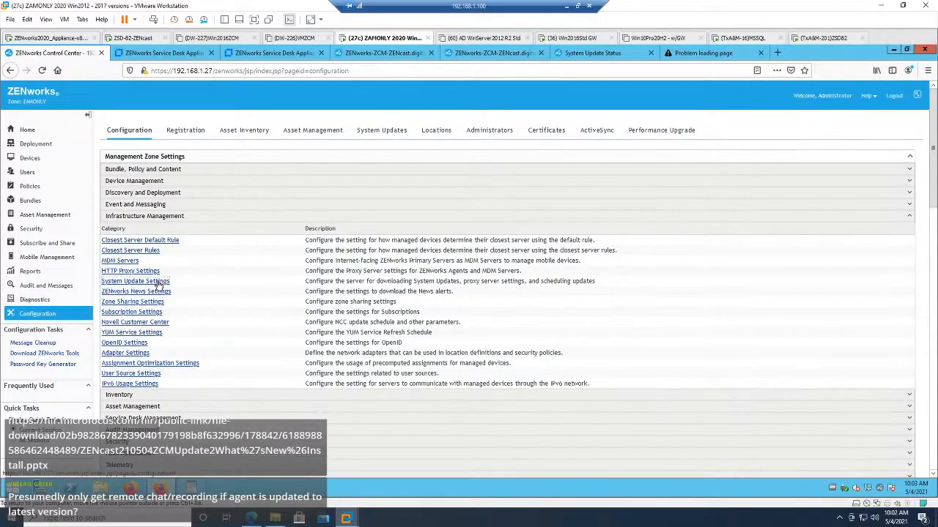
click(139, 282)
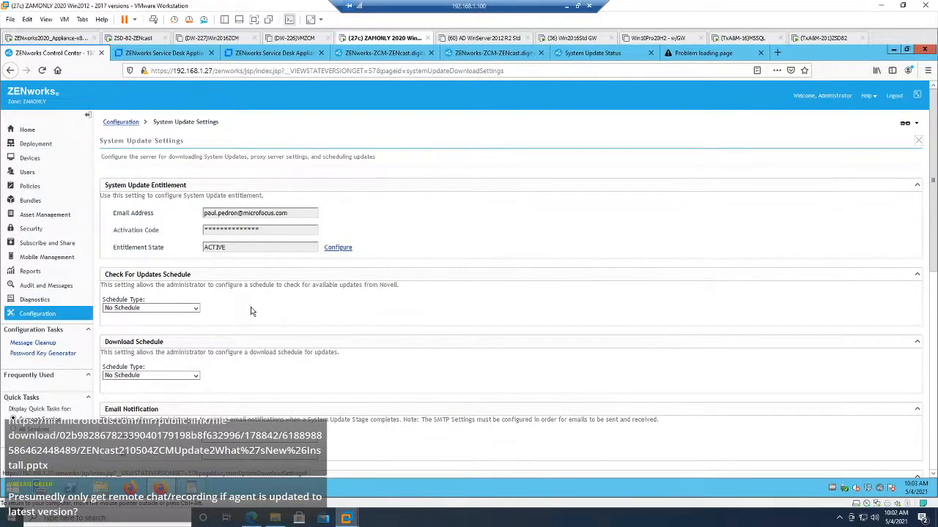
Step: Review the schedule types for checking and downloading updates, plus the email notification and proxy server settings
click(196, 307)
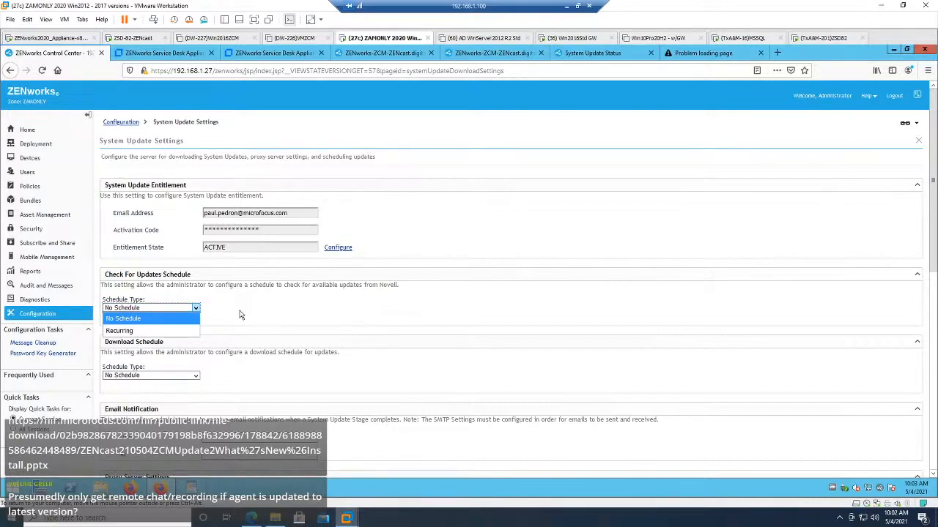
click(196, 375)
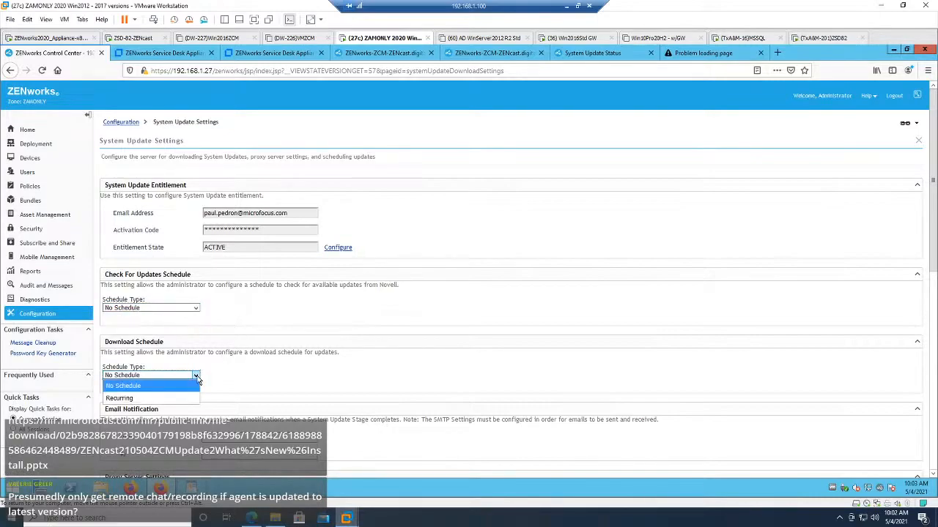
click(265, 334)
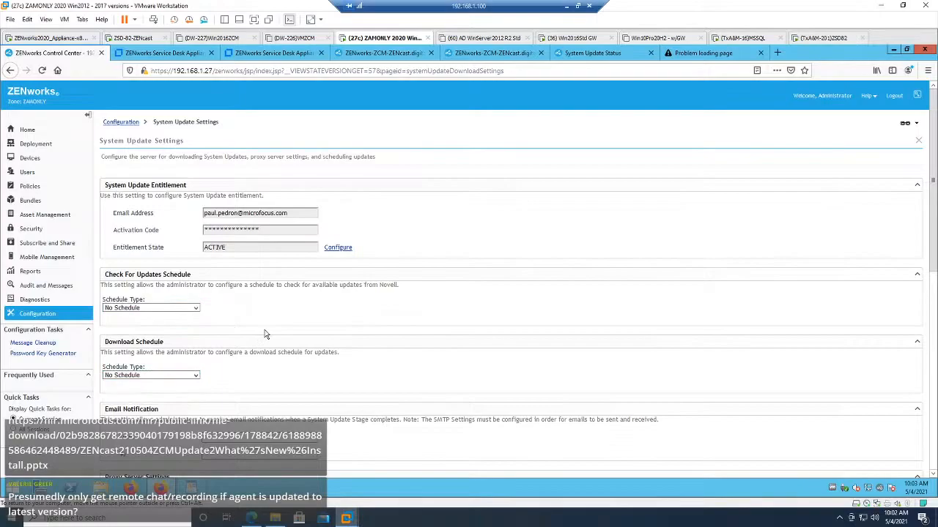
scroll(266, 335, down, 3)
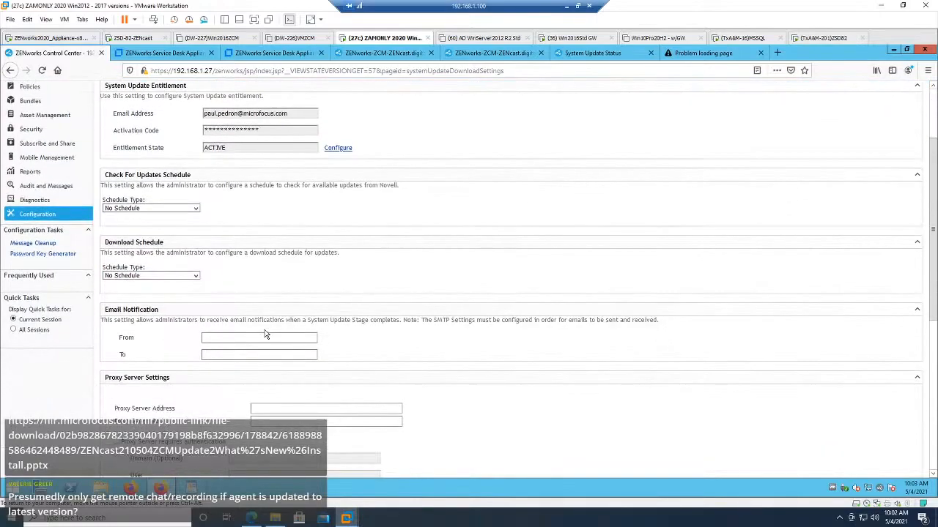
scroll(266, 334, up, 3)
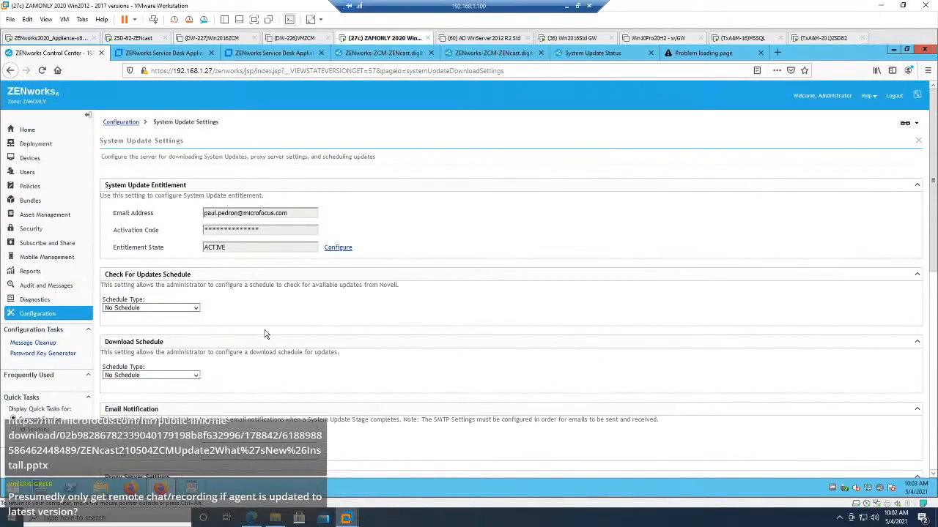
Step: Check for available system updates in ZENworks Control Center and agree to run the check in the background
click(41, 315)
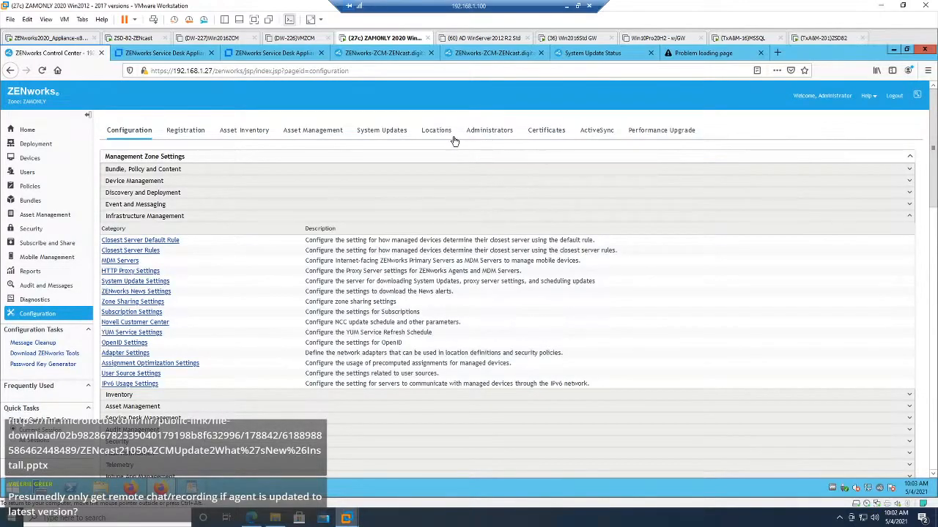
click(382, 132)
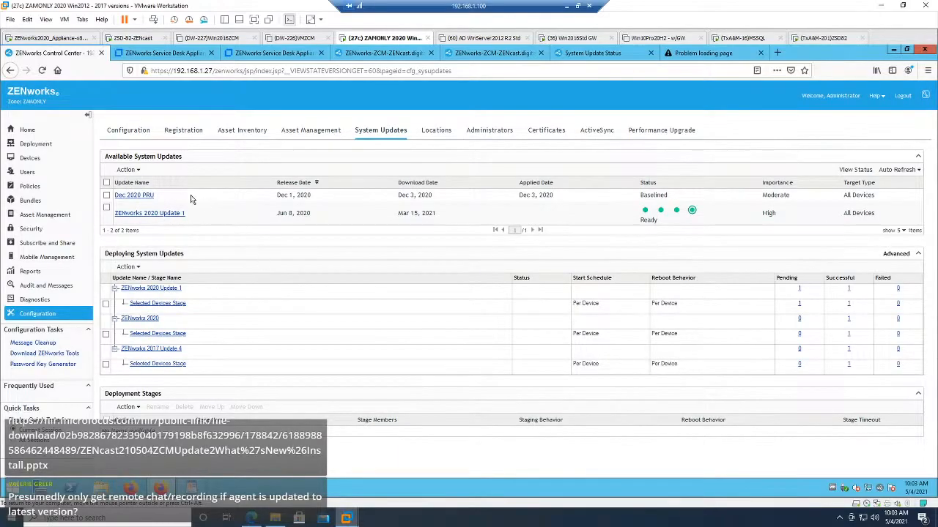
click(136, 170)
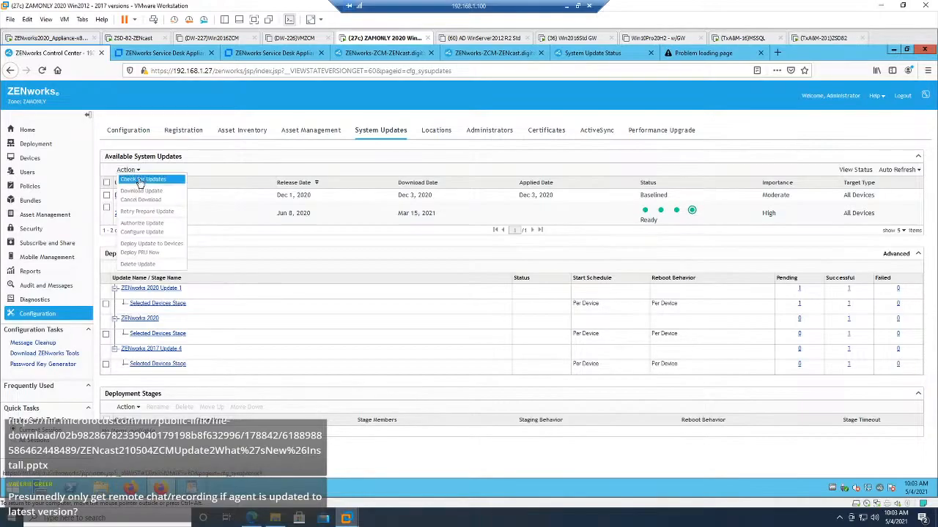
click(139, 181)
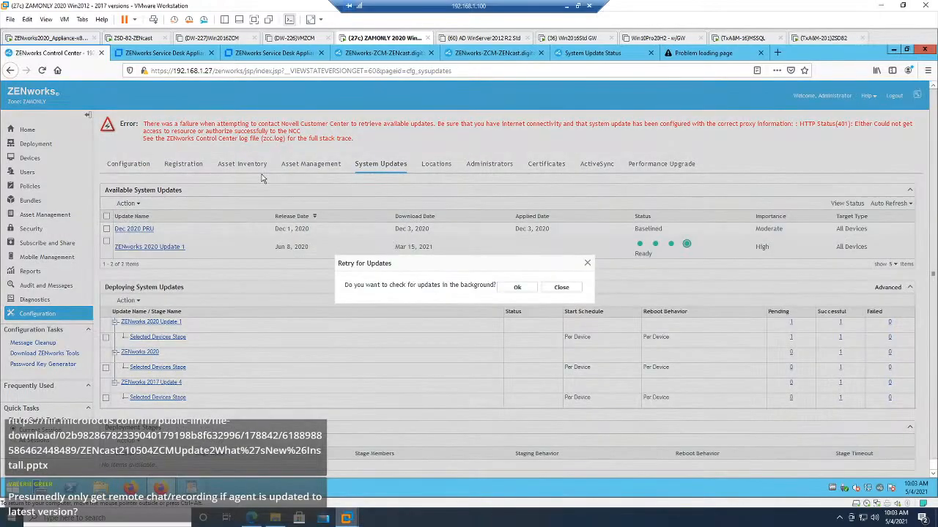
click(517, 288)
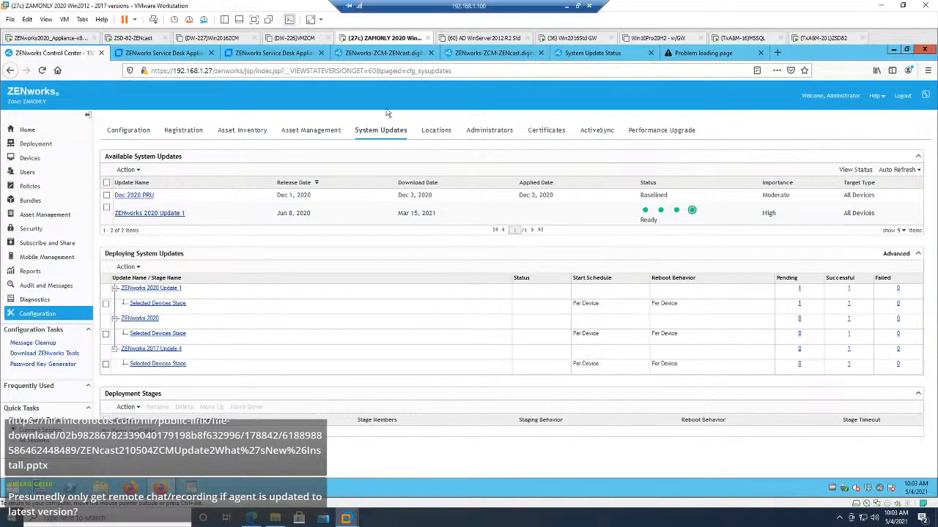
Step: Highlight the 27 in the ZENworks Control Center address, then view the appliance's Online Update and System Update Status pages
double_click(208, 70)
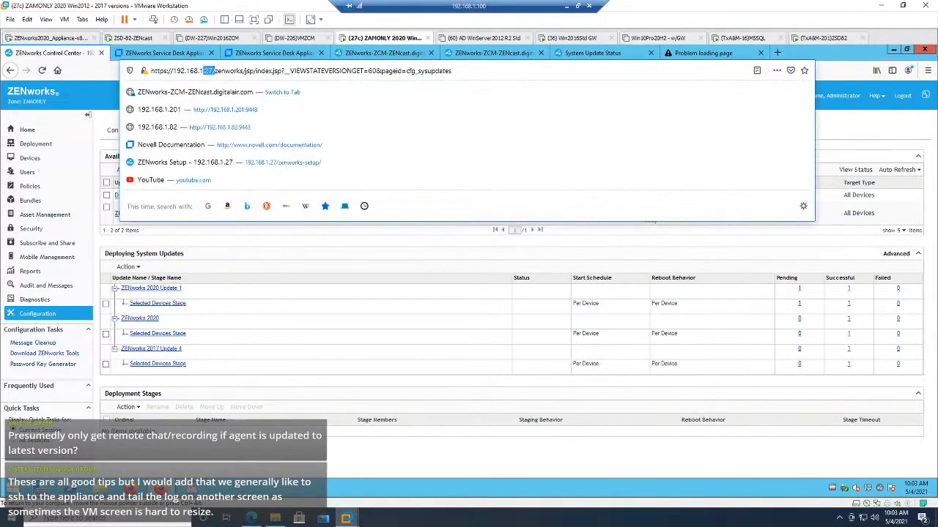
click(472, 54)
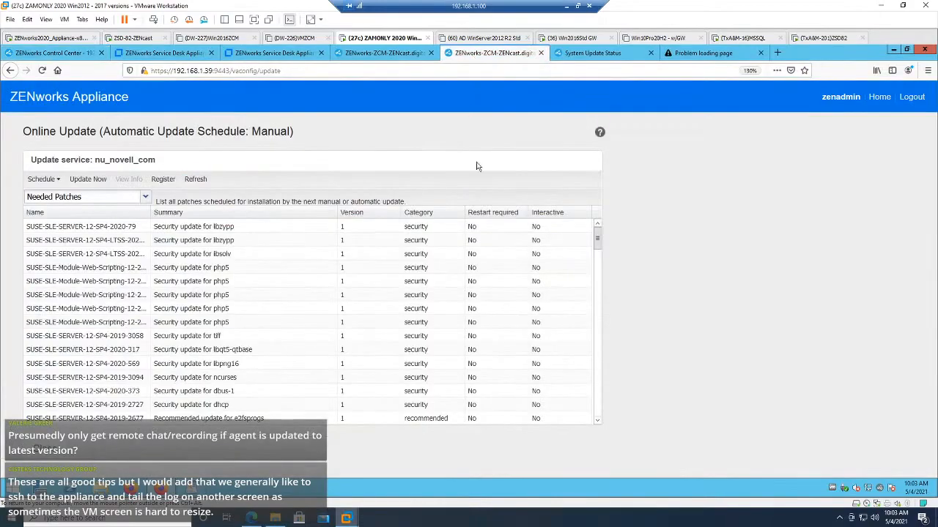
click(593, 53)
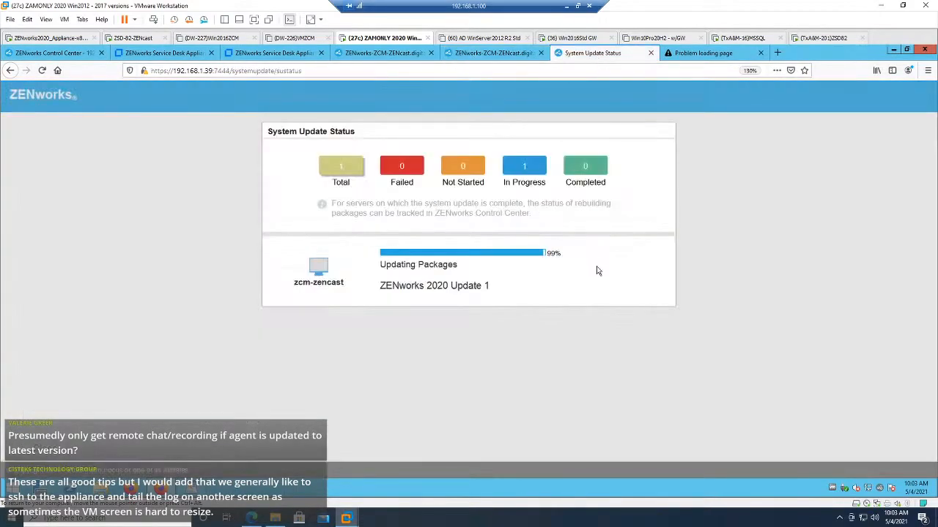
Step: Close the browser page that had a loading problem and recheck the appliance console and the System Update Status page
click(761, 53)
click(55, 39)
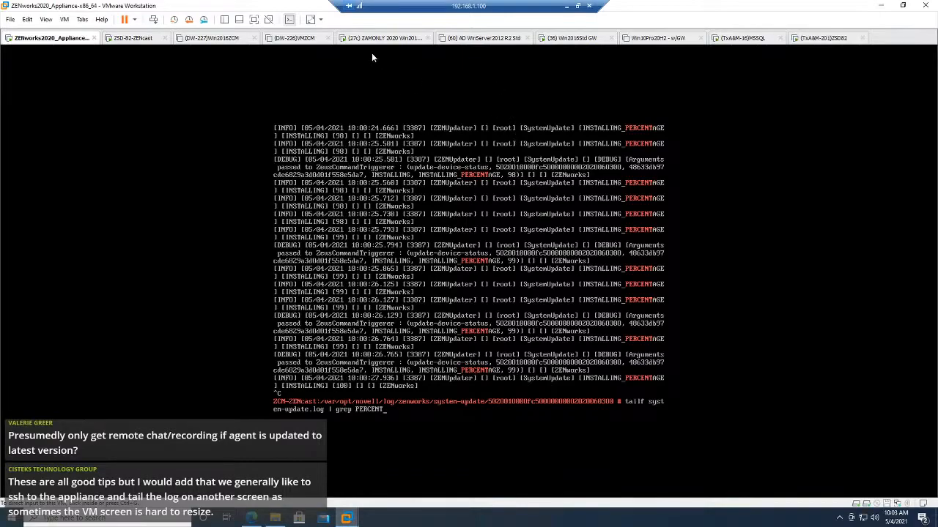
click(385, 38)
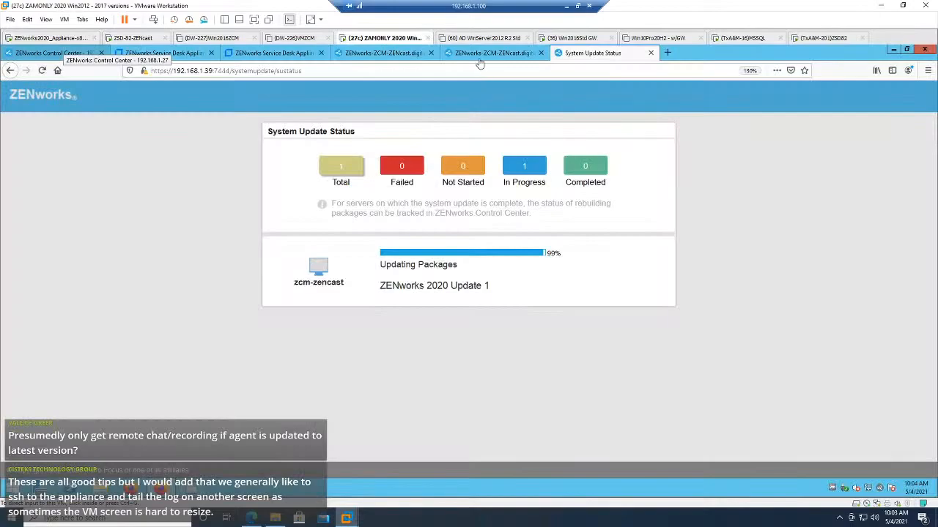
Step: Sign back in to the ZENworks Appliance administration and start the SSH service in System Services
click(388, 54)
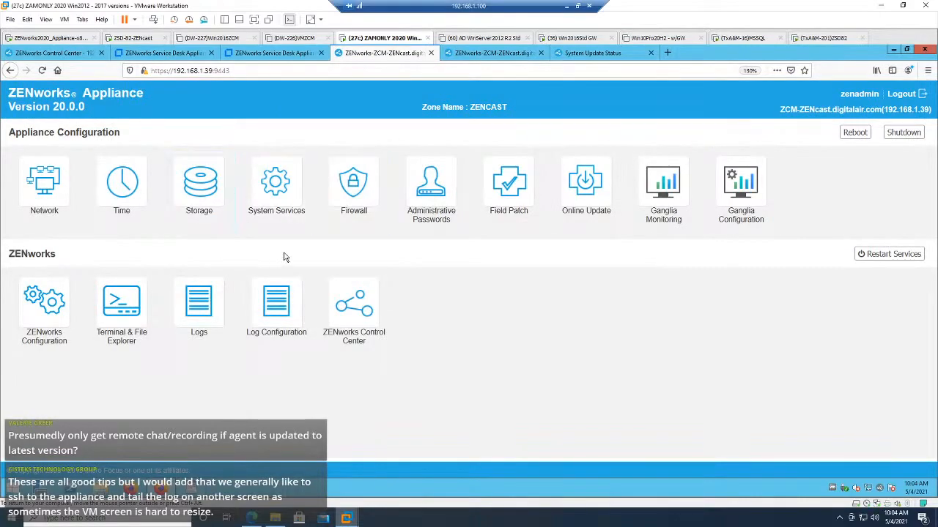
click(279, 196)
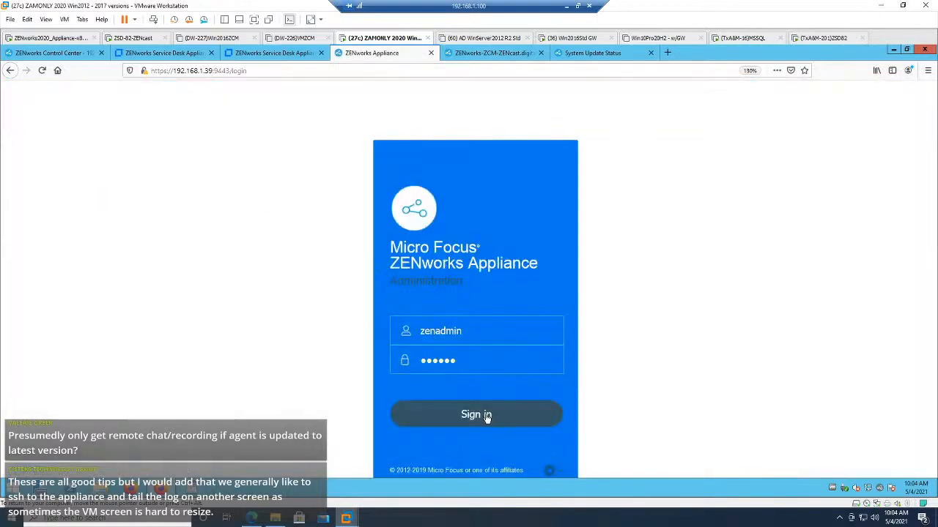
click(487, 417)
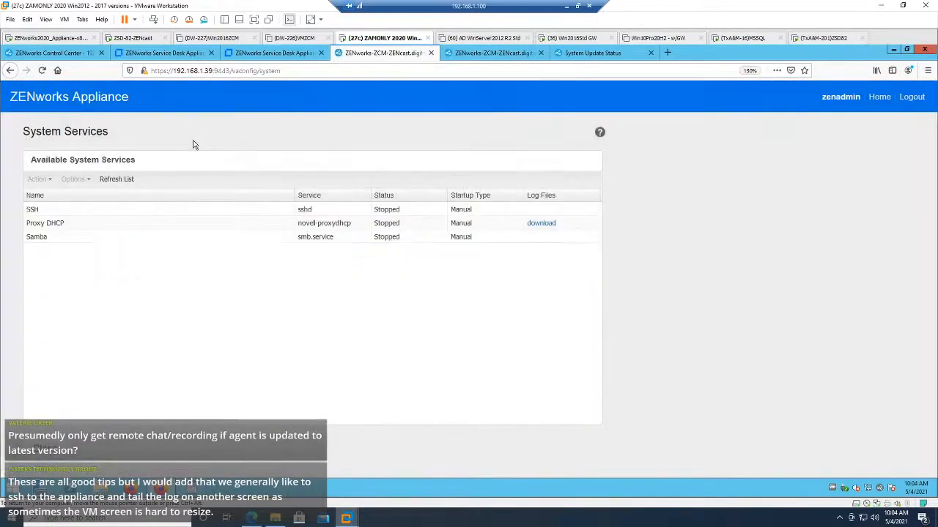
click(33, 210)
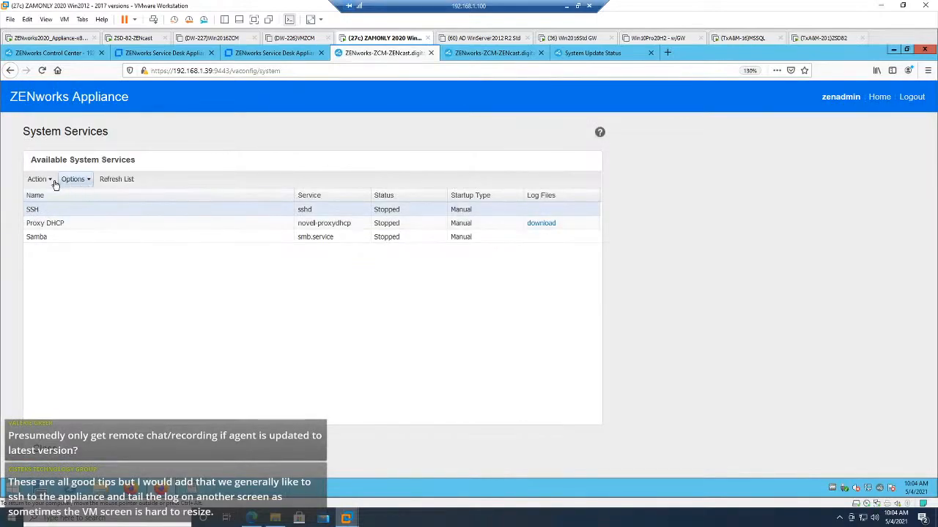
click(43, 180)
click(55, 195)
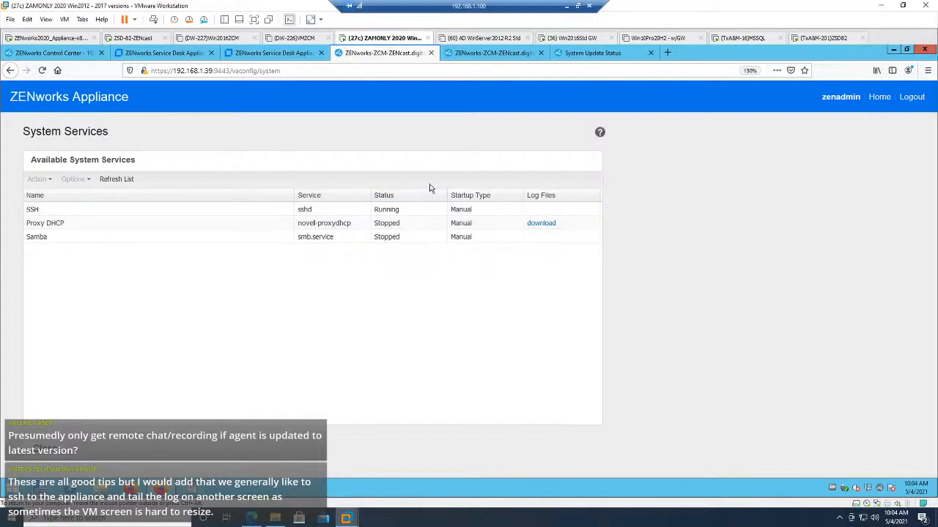
Step: Clear the pending tail command in the appliance console and start the SSH daemon with rcsshd start
click(50, 53)
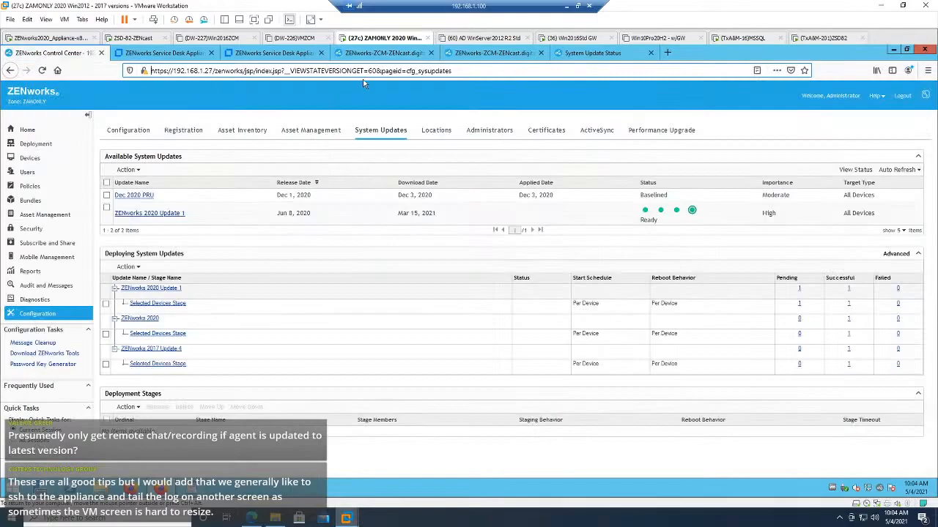
click(55, 38)
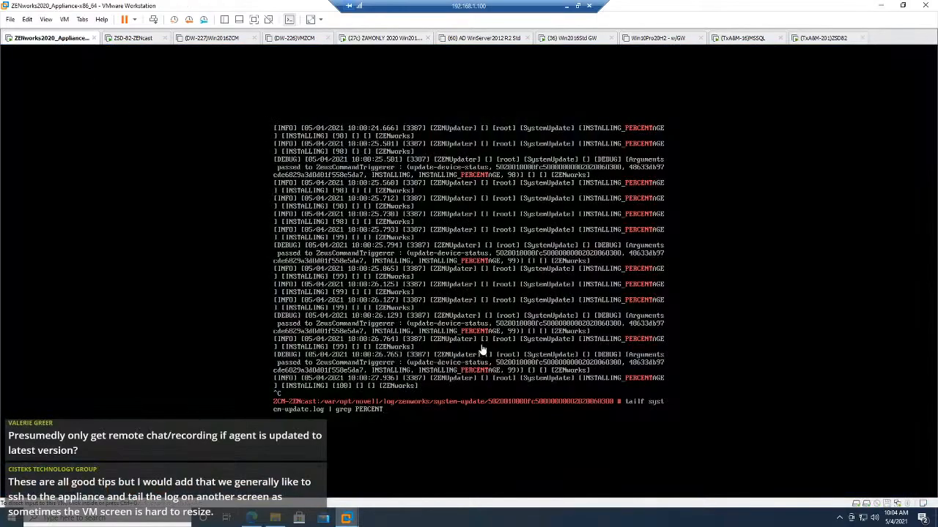
click(482, 350)
key(BackSpace)
key(BackSpace)
key(BackSpace)
key(BackSpace)
key(BackSpace)
key(BackSpace)
key(BackSpace)
key(BackSpace)
key(BackSpace)
key(BackSpace)
key(BackSpace)
key(BackSpace)
key(BackSpace)
key(BackSpace)
key(BackSpace)
key(BackSpace)
key(BackSpace)
key(BackSpace)
key(BackSpace)
key(BackSpace)
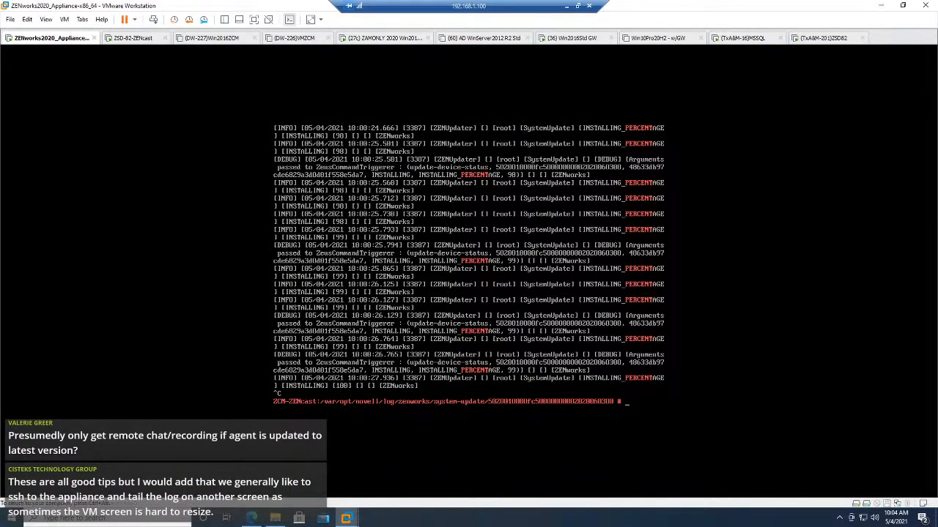
text(rcsshd start)
key(Return)
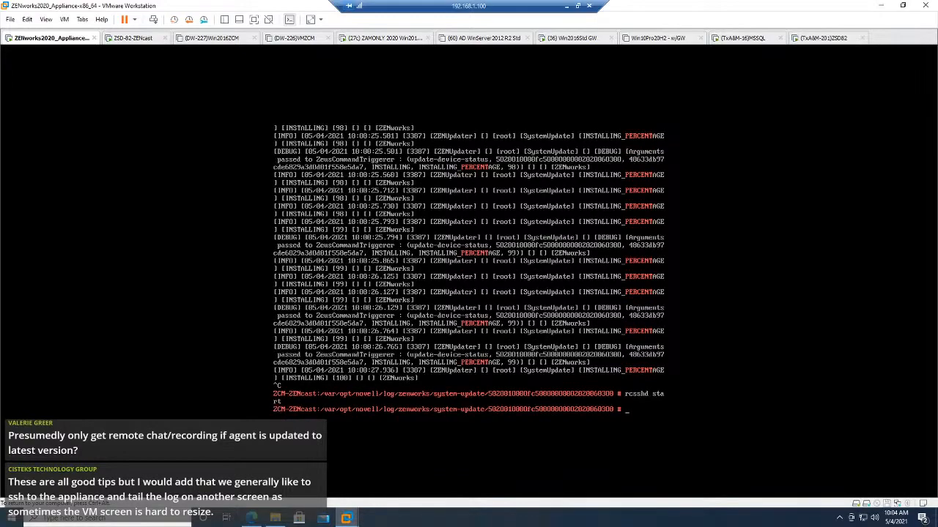
Step: Stop the SSH daemon with rcsshd stop in the appliance console and reload the appliance's System Services page in the browser
key(Up)
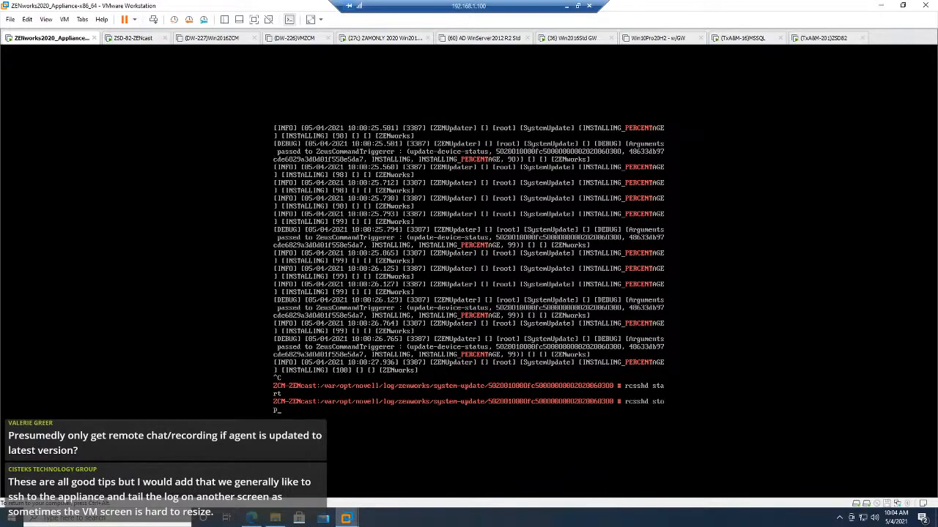
key(Return)
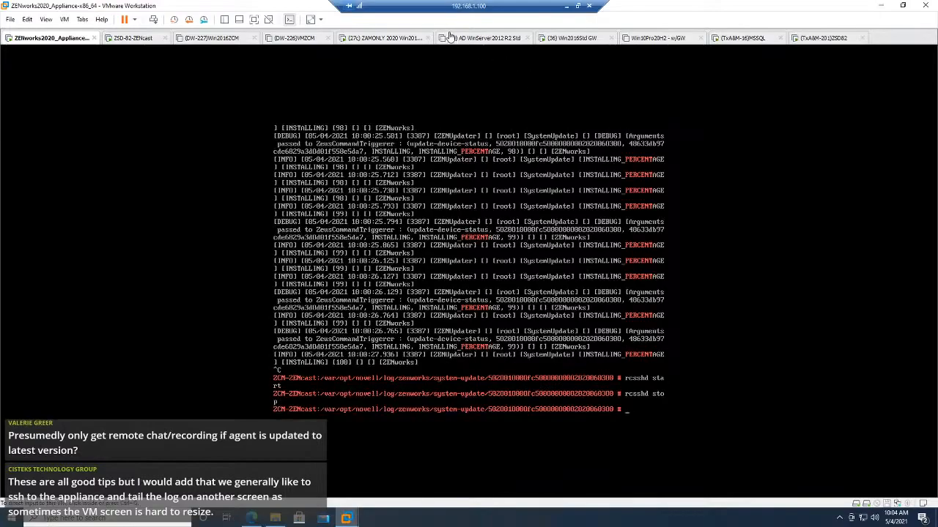
click(393, 41)
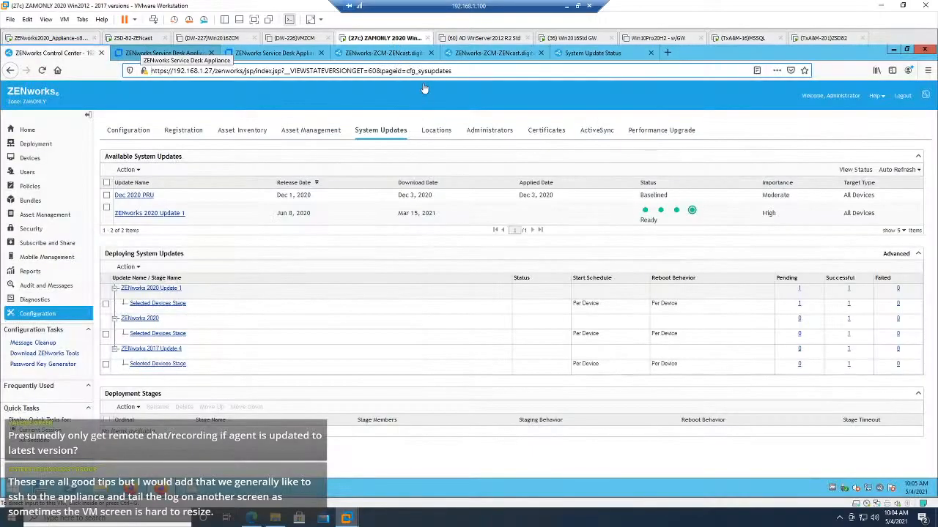
click(488, 54)
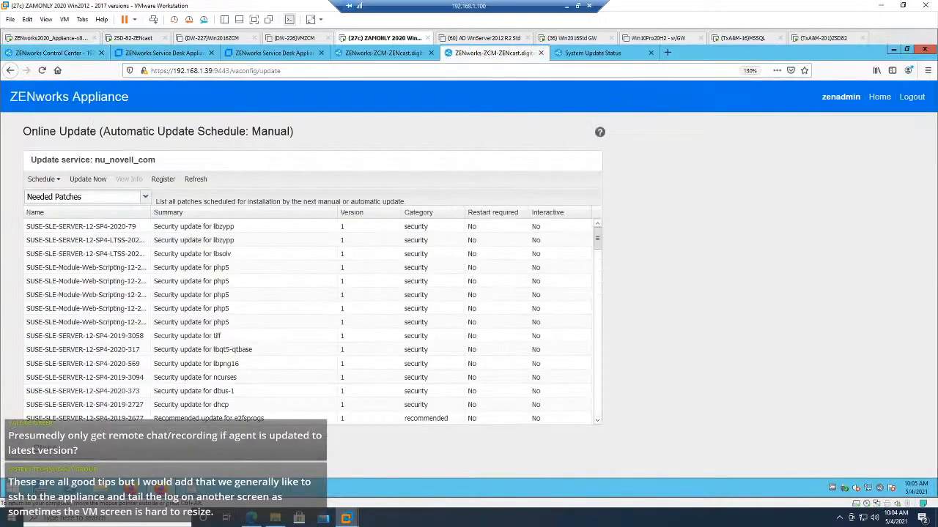
click(392, 56)
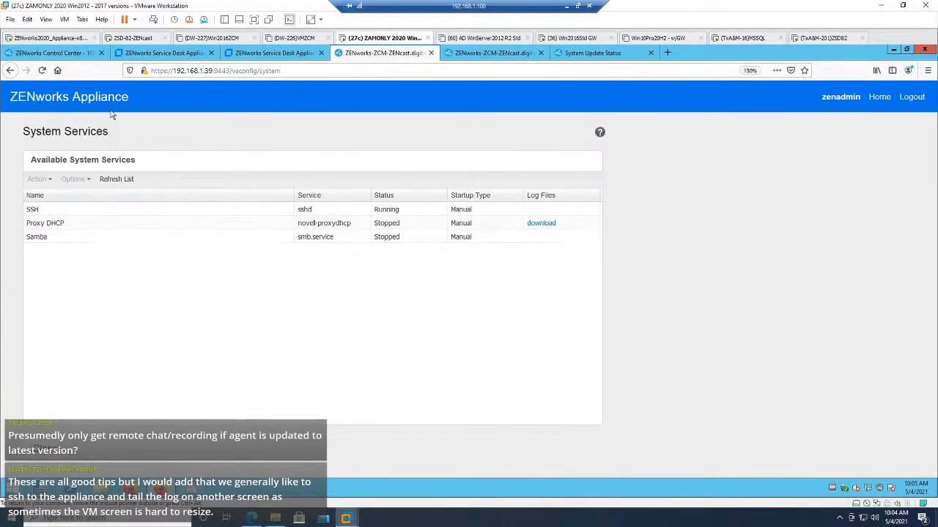
click(41, 70)
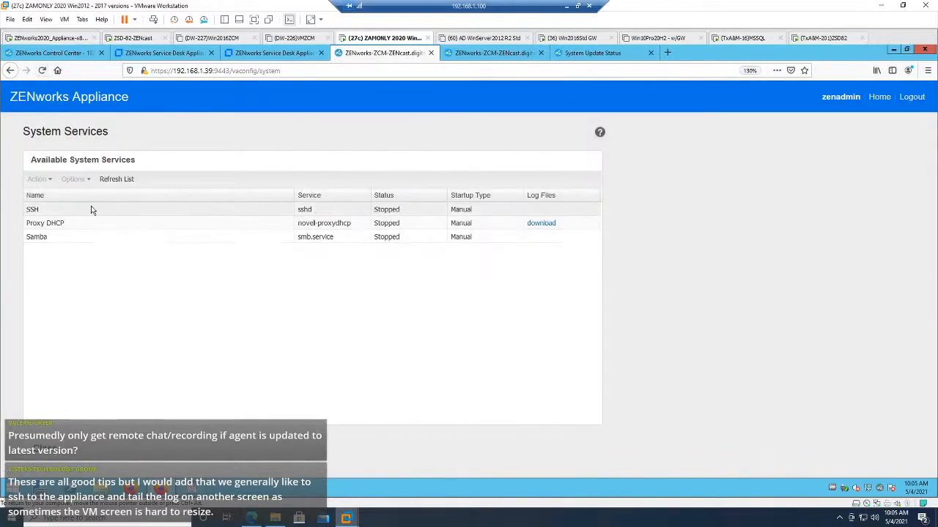
Step: Start the SSH service from the appliance's System Services list
click(57, 207)
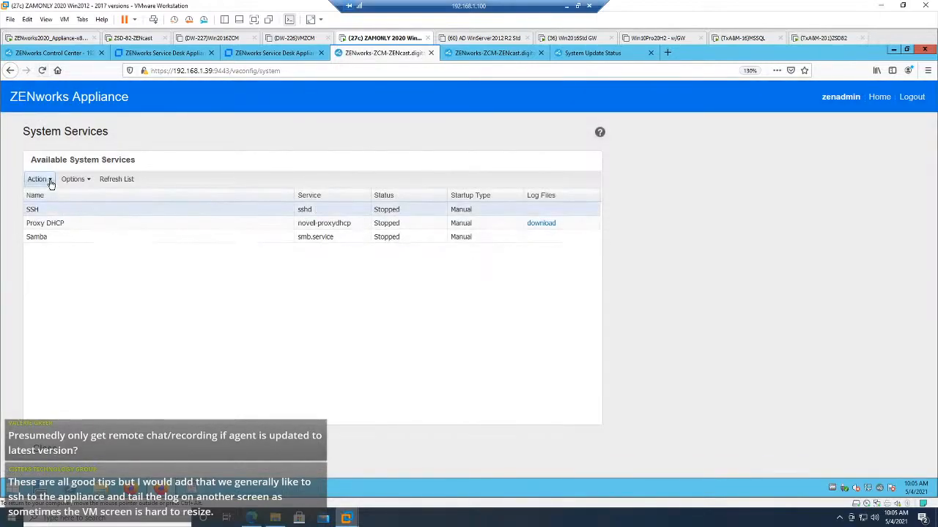
click(38, 180)
click(50, 196)
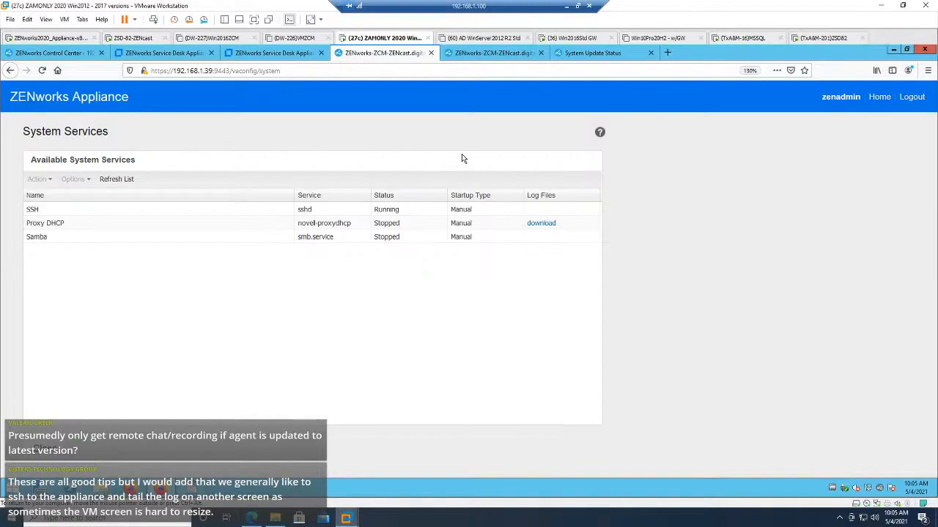
Step: Reload the System Update Status page and reopen System Updates in ZENworks Control Center to check the update's progress
click(493, 57)
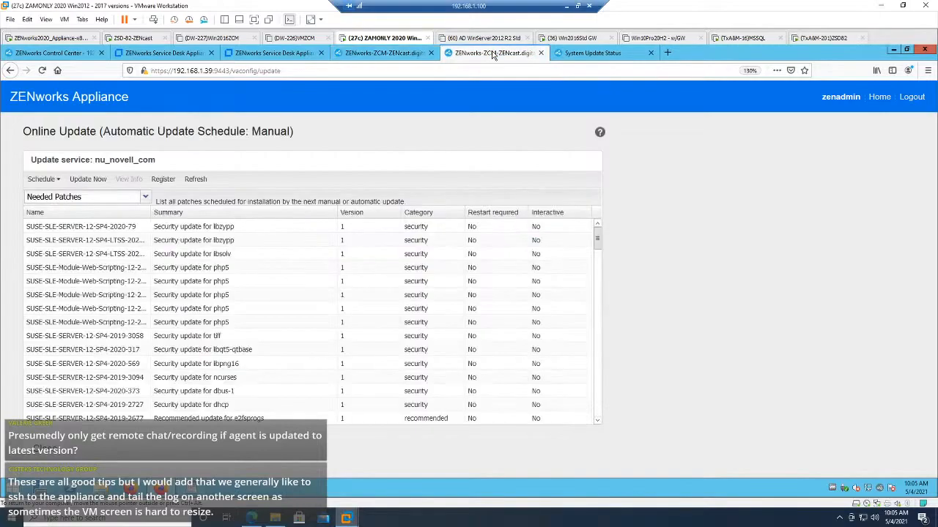
click(574, 59)
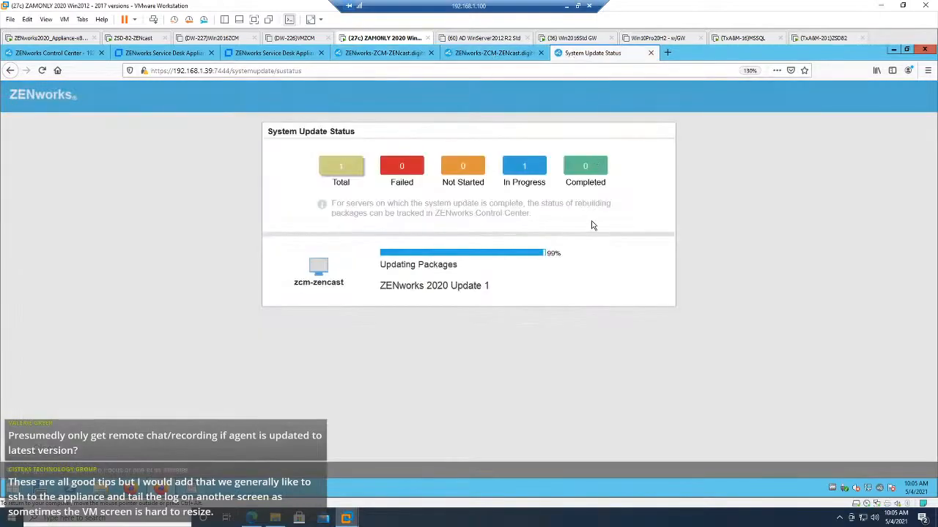
click(41, 73)
click(151, 52)
click(64, 54)
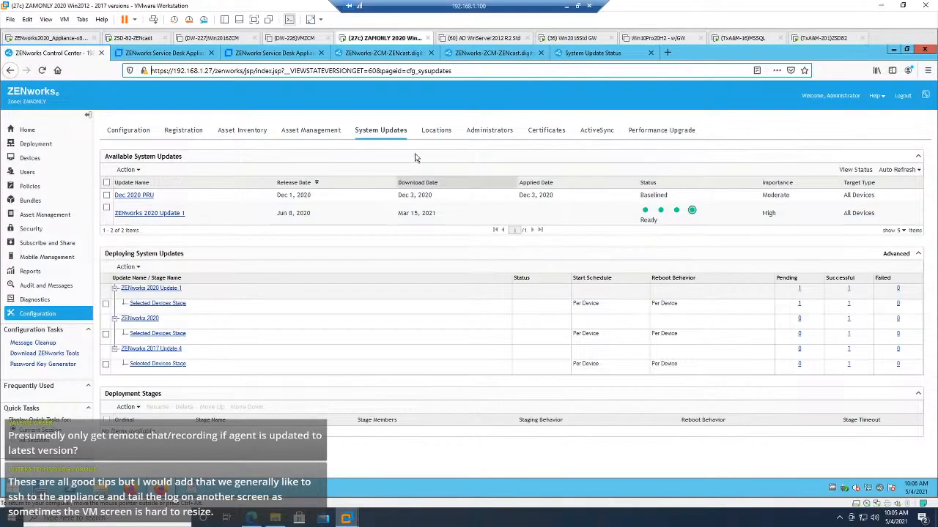
click(375, 131)
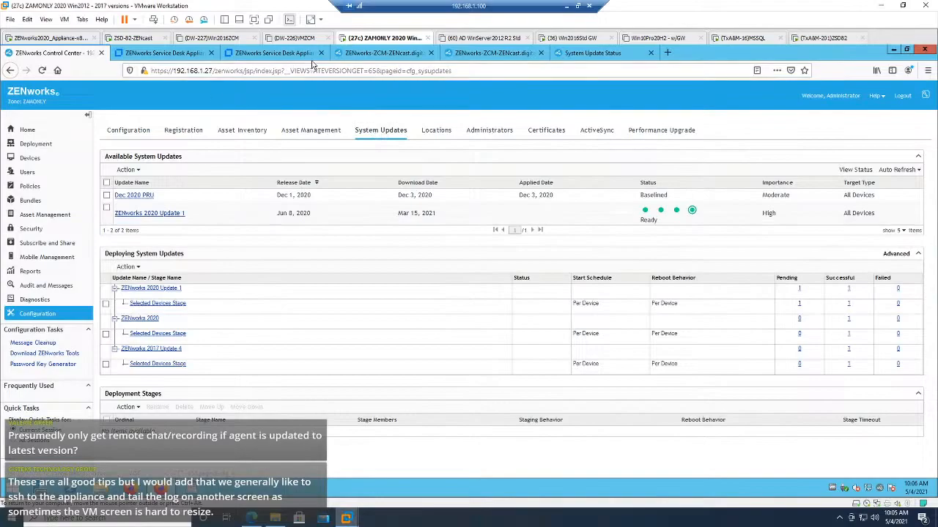
Step: View the appliance's Online Update page and reload System Update Status to recheck the ZENworks 2020 Update 1 installation
click(396, 55)
click(493, 54)
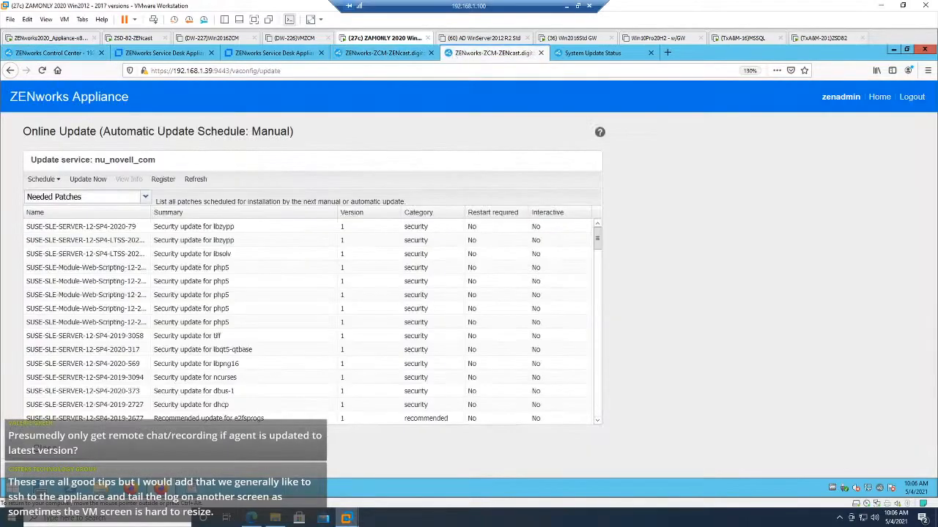
click(577, 61)
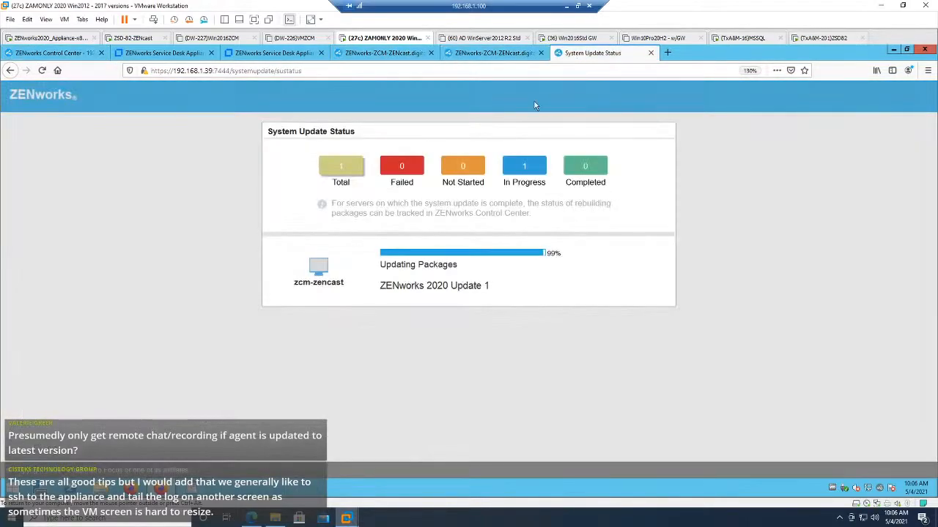
click(42, 70)
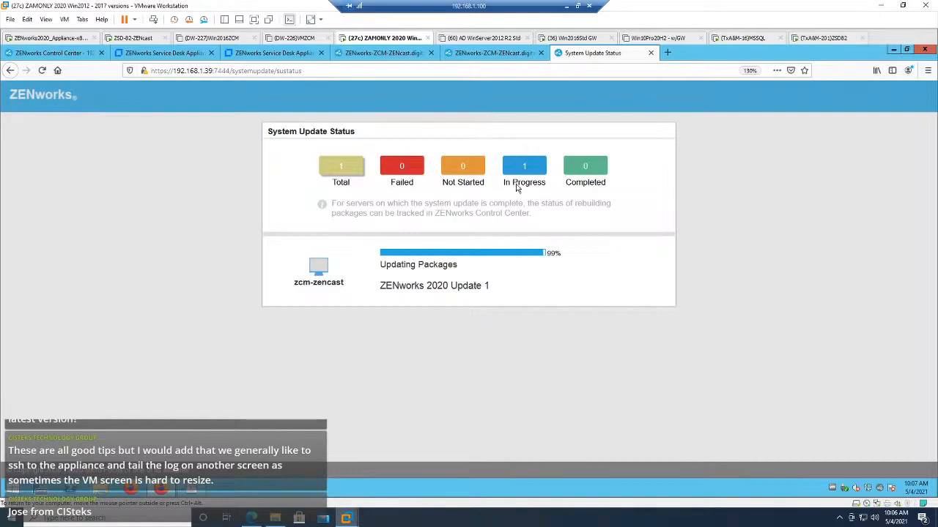
mouse_move(516, 188)
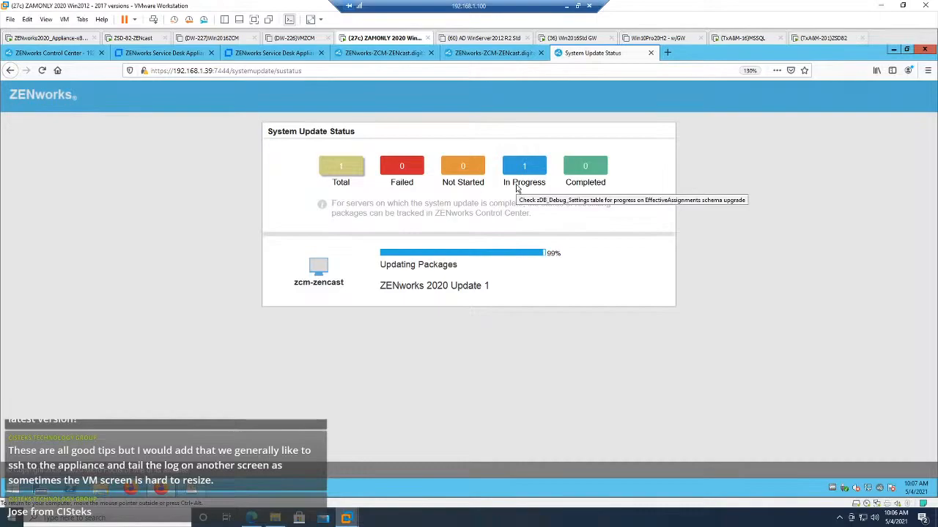
Step: Review the Online Update, System Services and Control Center System Updates pages, ending on System Update Status
click(474, 53)
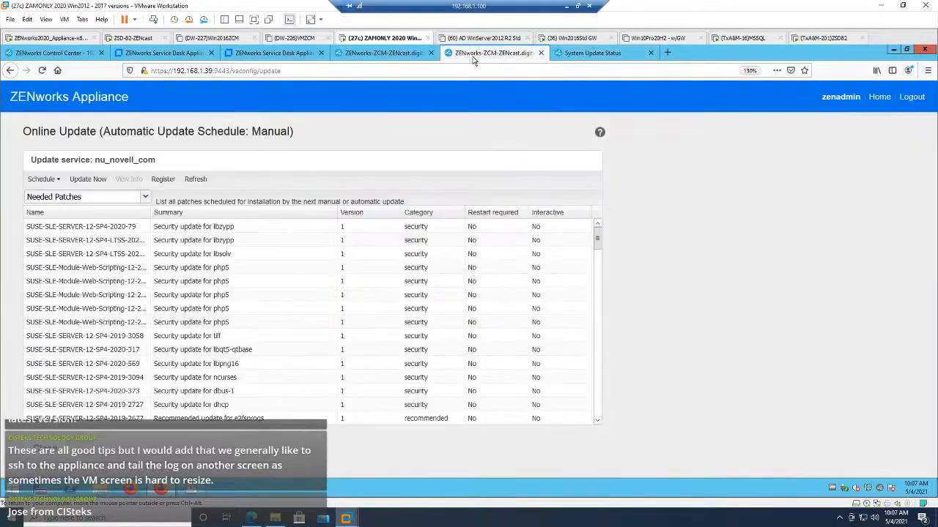
click(375, 55)
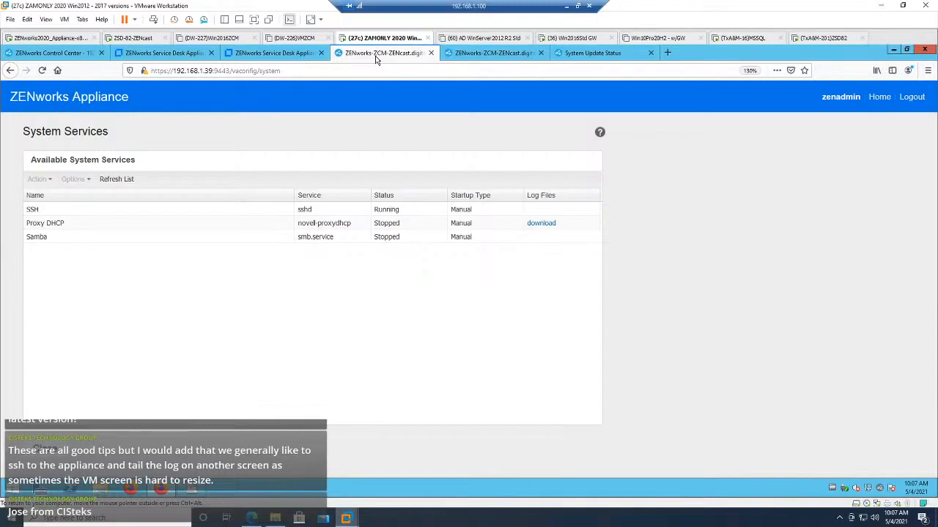
click(60, 56)
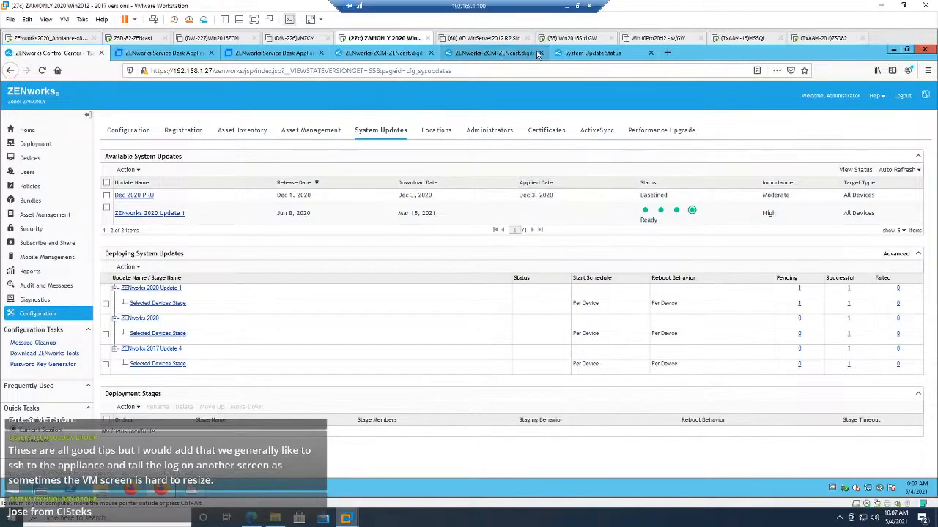
click(583, 54)
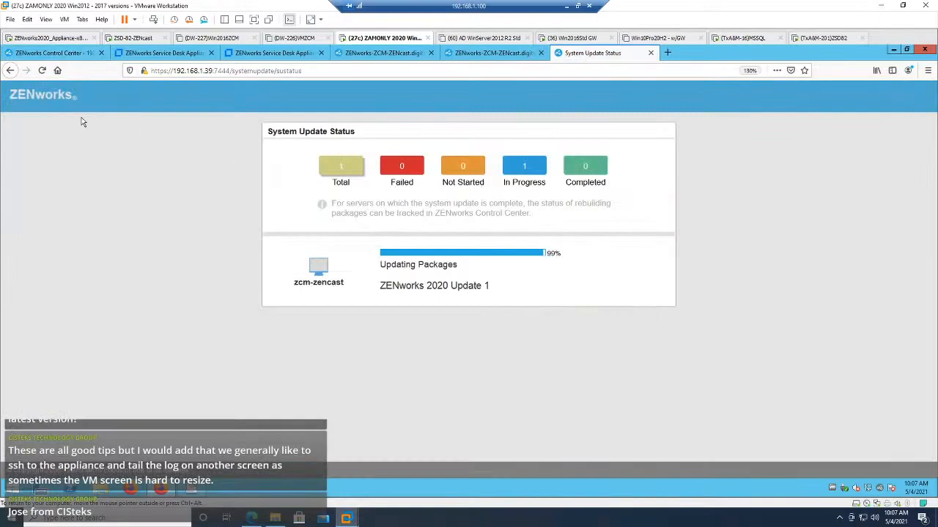
Step: Try to sign in to the ZENworks Service Desk Appliance administration at 192.168.1.82 with the prefilled sdadmin credentials
click(64, 53)
click(155, 56)
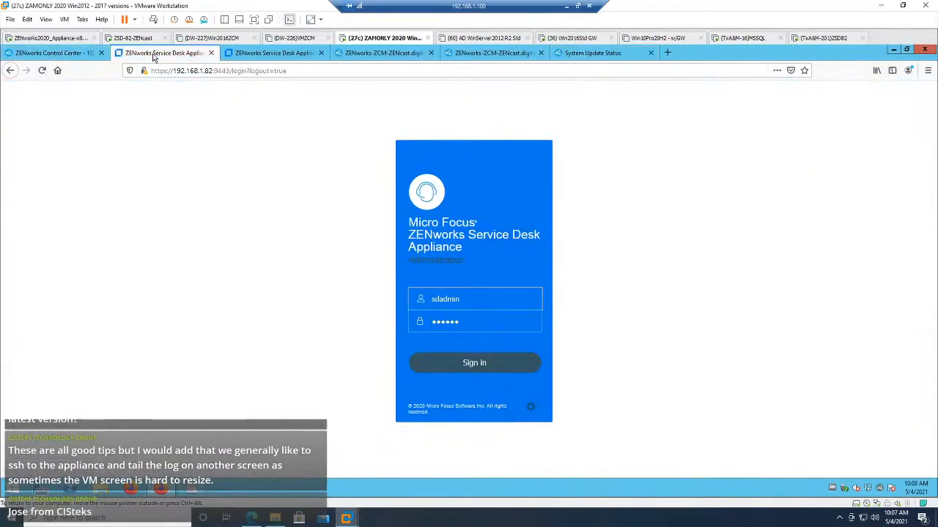
click(75, 54)
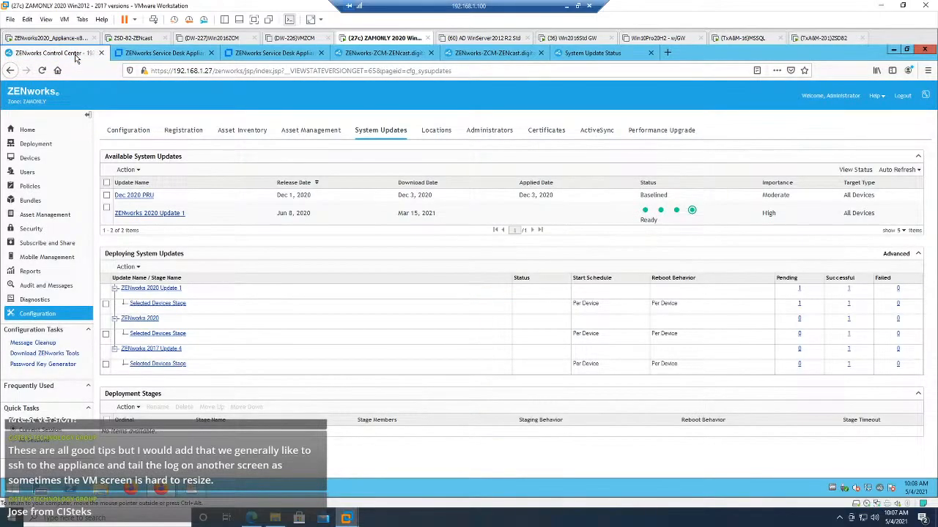
click(151, 57)
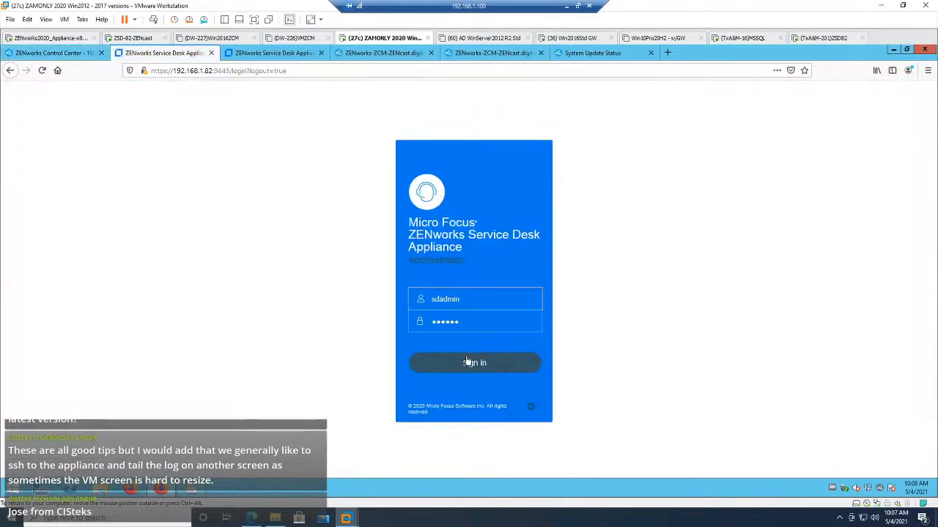
click(467, 361)
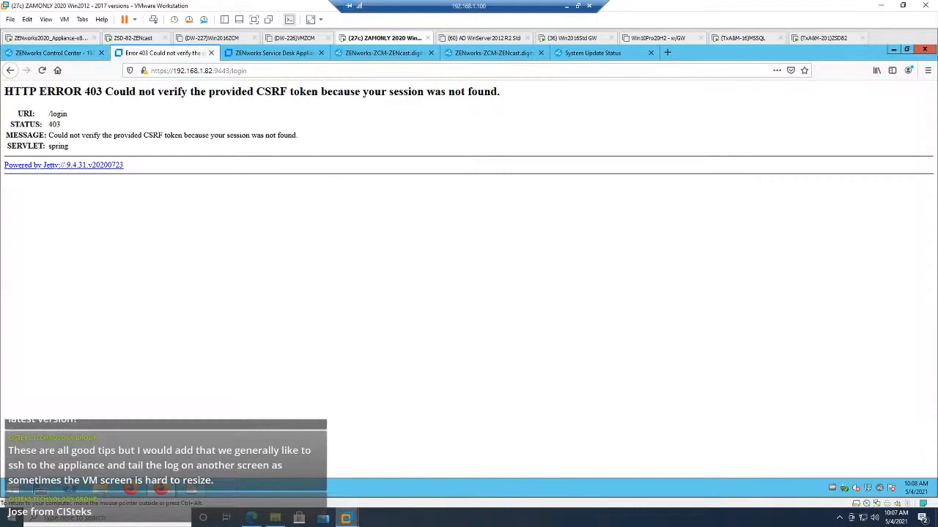
click(294, 71)
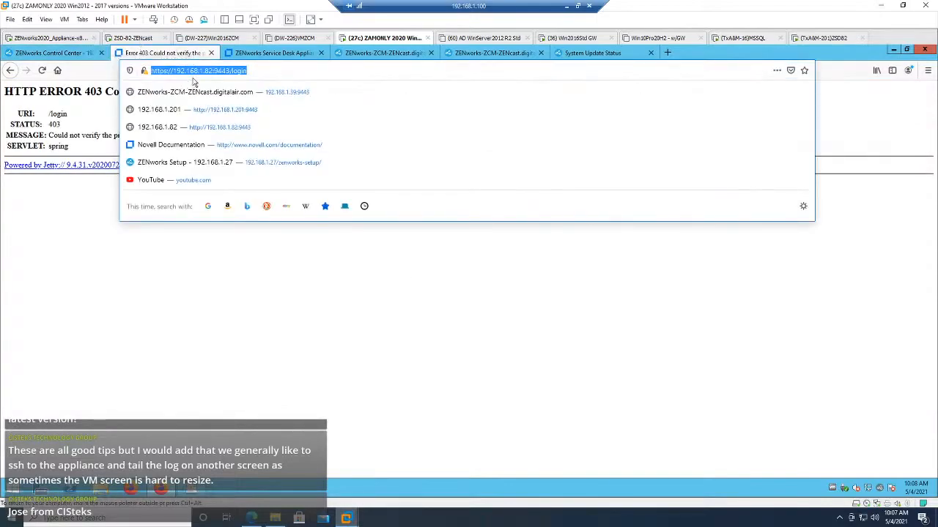
click(230, 71)
drag(230, 71, 250, 71)
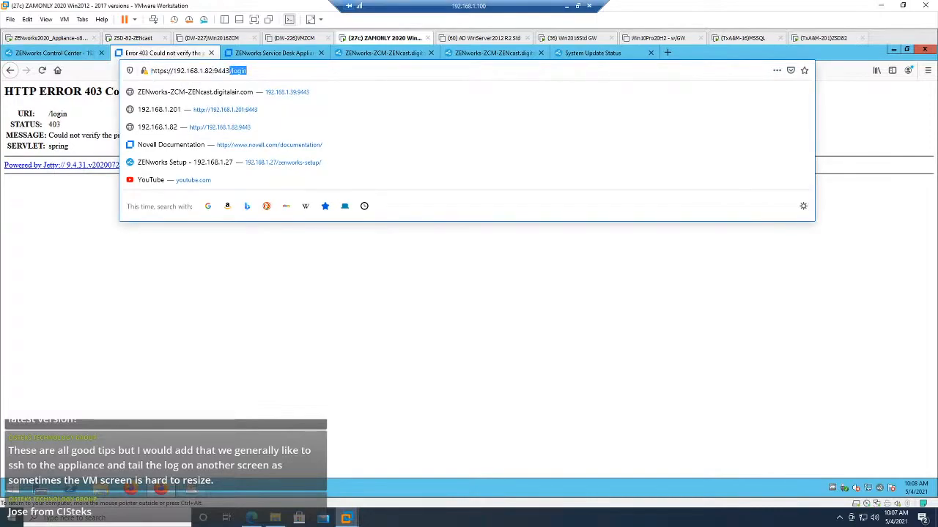
key(BackSpace)
key(Return)
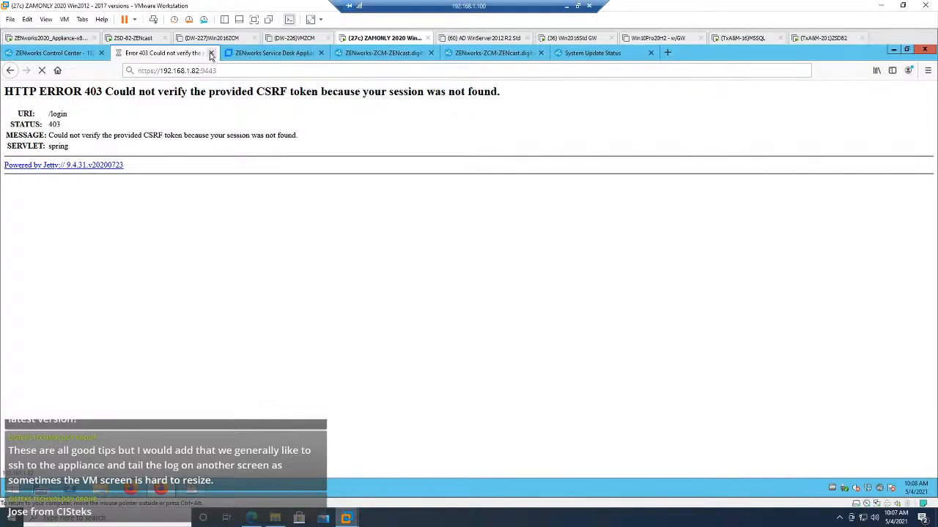
Step: Try to sign in to the Service Desk appliance at 192.168.1.201 and close both Service Desk browser pages
click(241, 55)
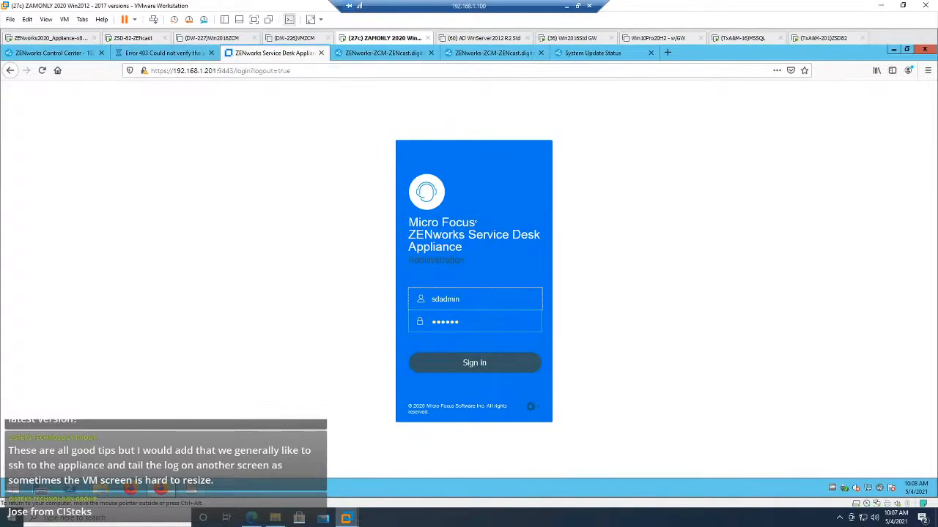
click(474, 366)
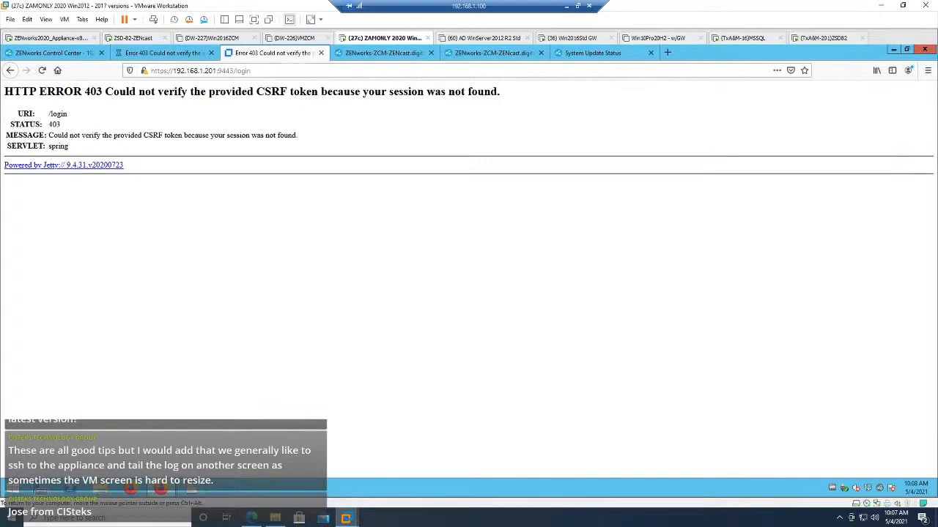
click(321, 53)
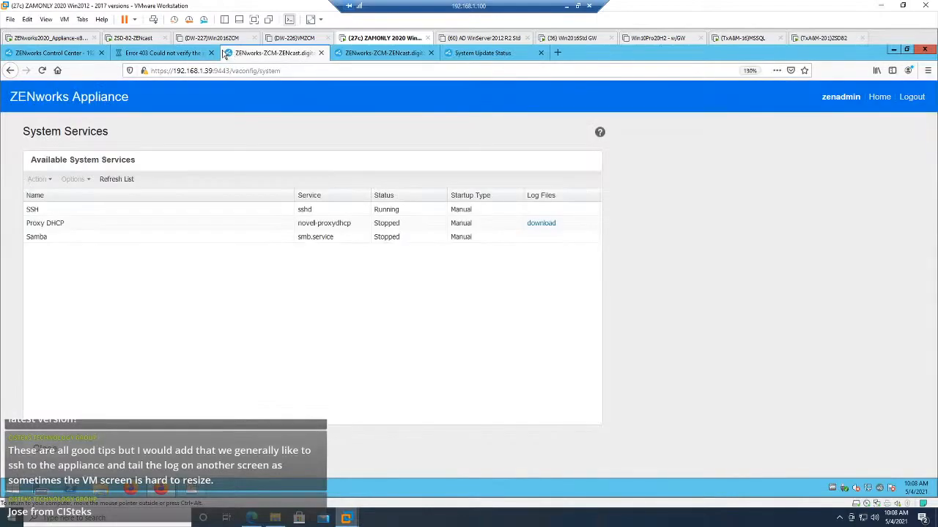
click(211, 53)
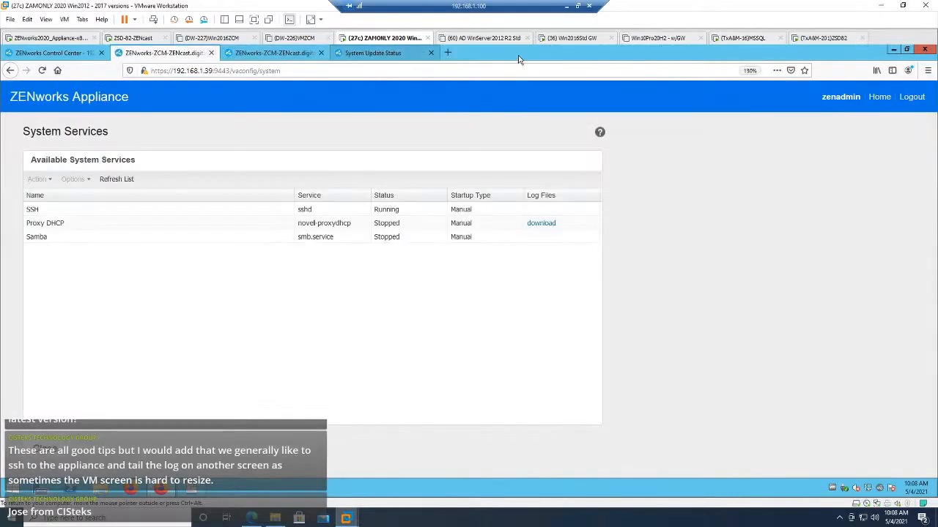
click(447, 55)
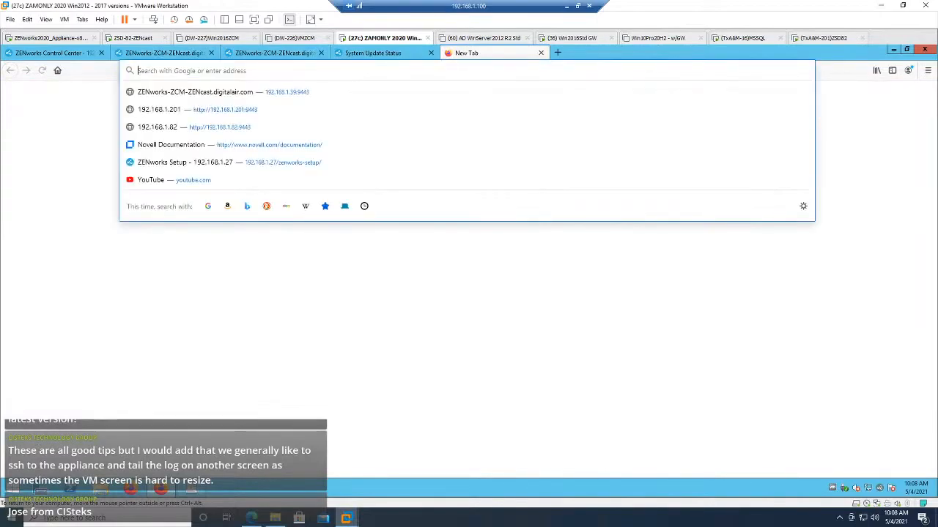
text(192.168.1.)
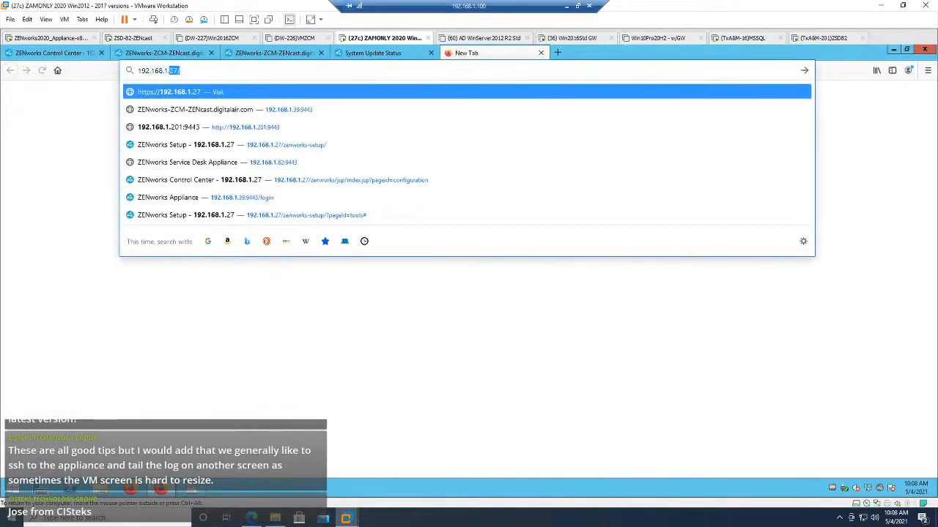
text(82)
key(Return)
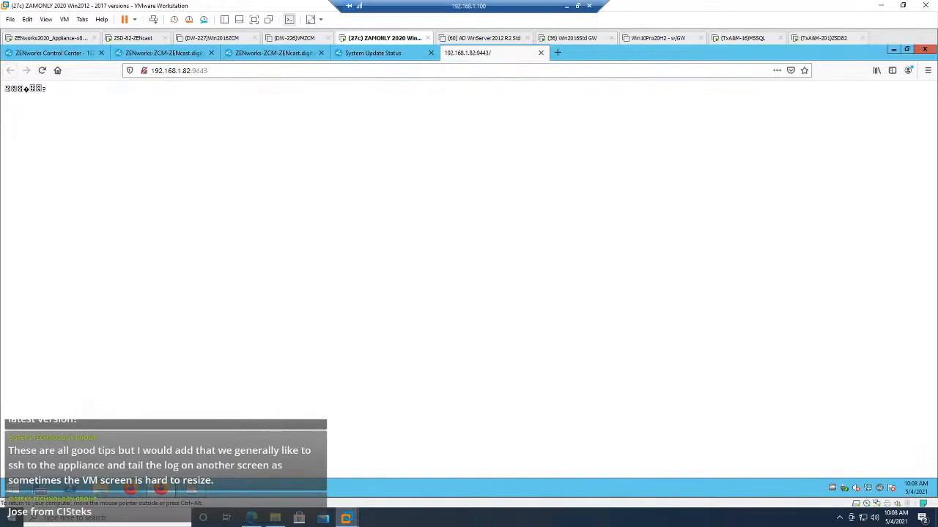
double_click(186, 71)
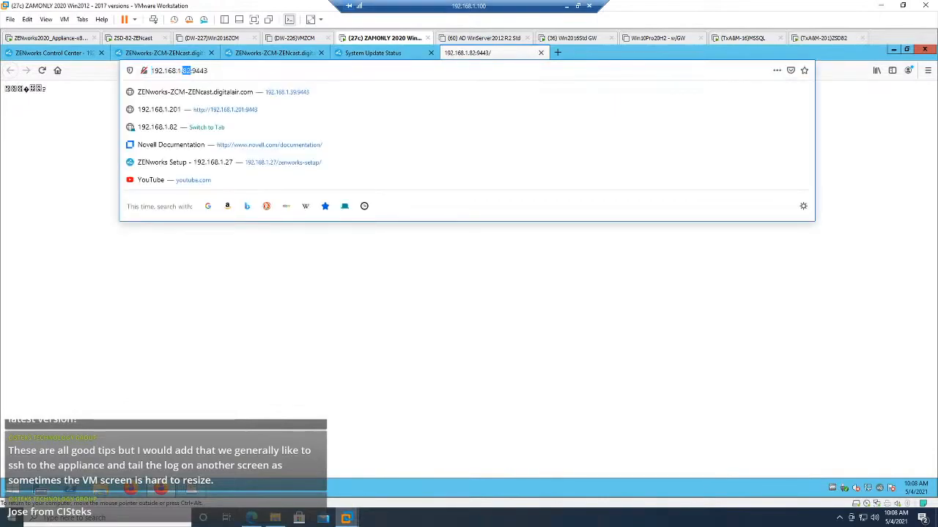
key(Home)
text(https://)
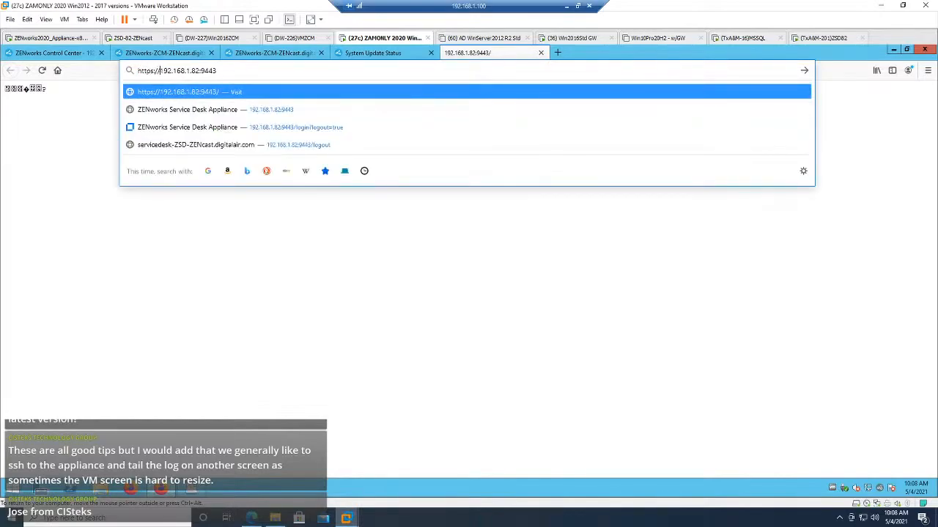
key(Return)
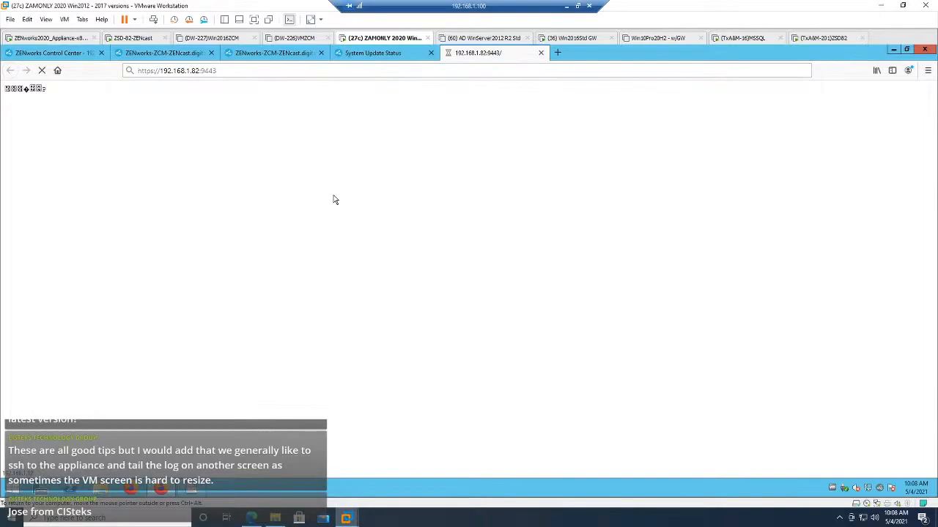
Step: Check the System Update Status page and sign in to the Service Desk appliance at 192.168.1.82 with the prefilled sdadmin credentials
click(372, 55)
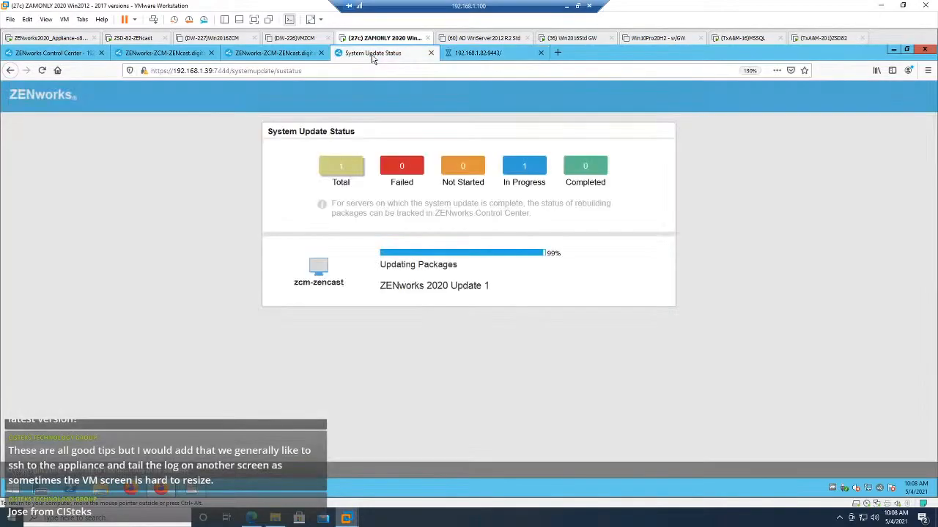
click(473, 54)
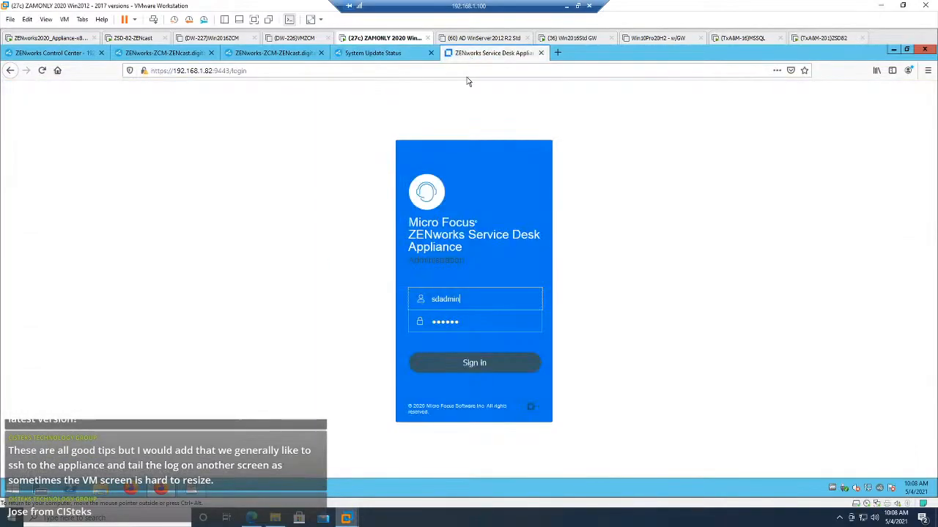
click(461, 364)
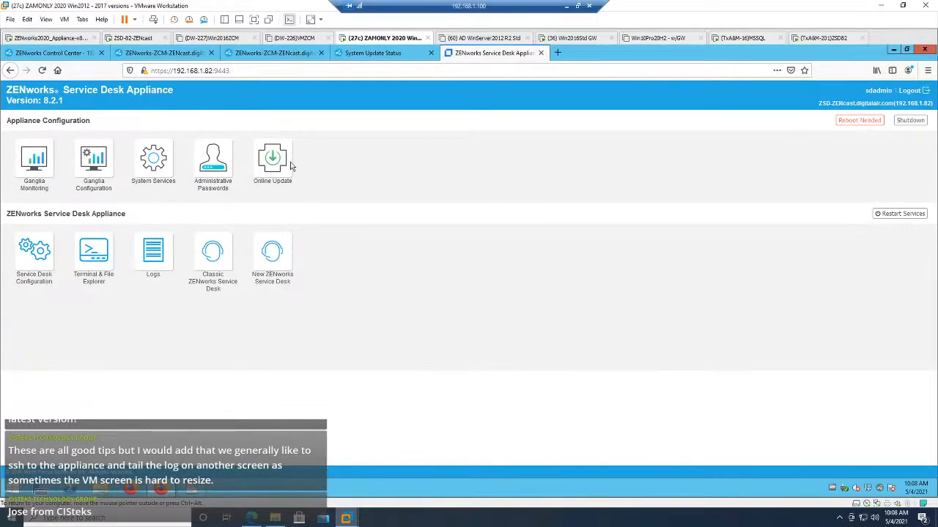
Step: Highlight the version number in the Service Desk Appliance header
drag(48, 101, 97, 108)
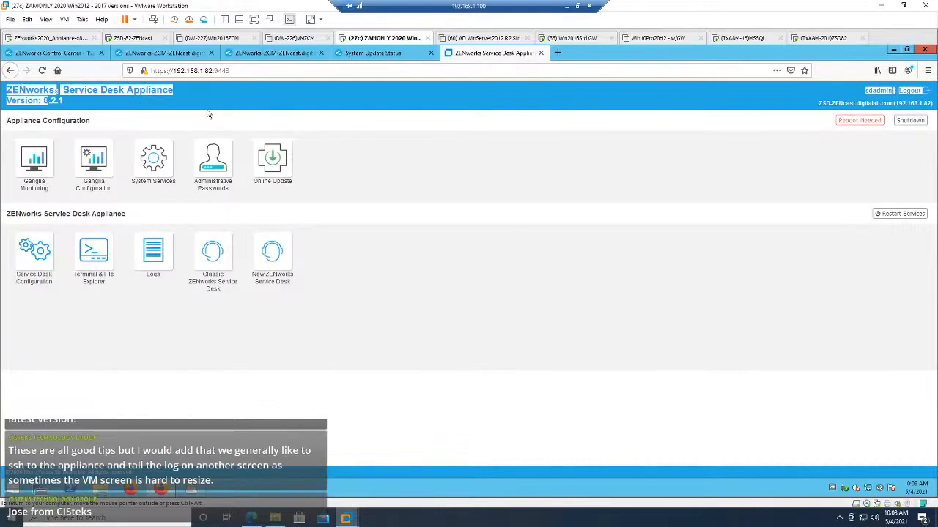
click(86, 105)
triple_click(82, 105)
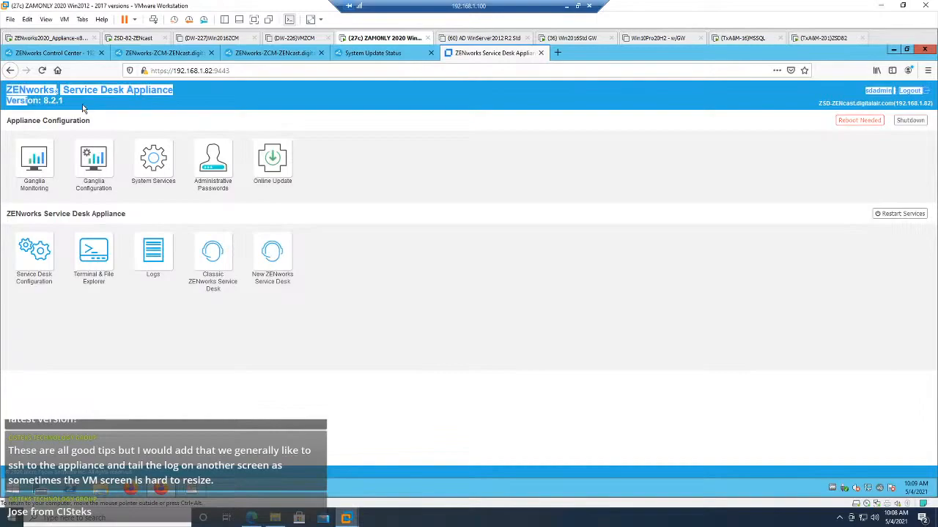
click(82, 104)
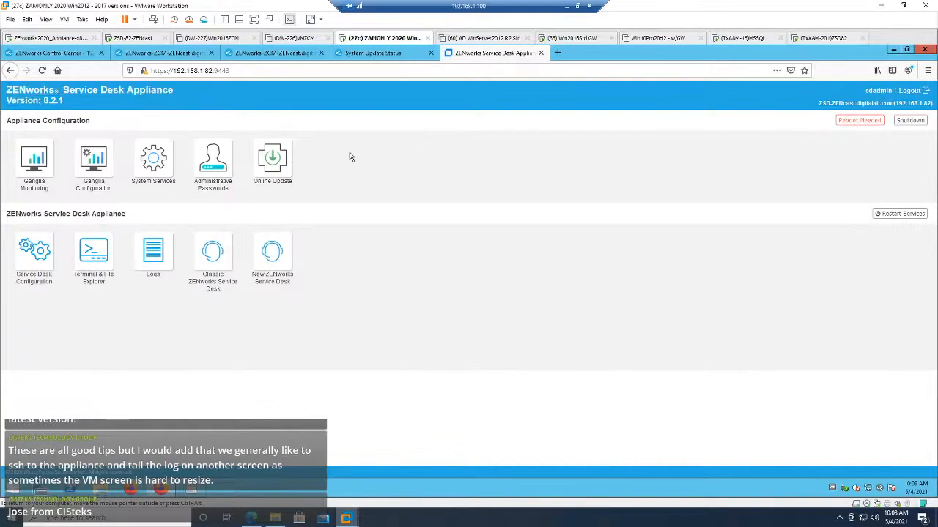
drag(42, 100, 63, 101)
Step: Reboot the Service Desk appliance at 192.168.1.82 to finish its installed update patch, and close the reboot notice
click(847, 123)
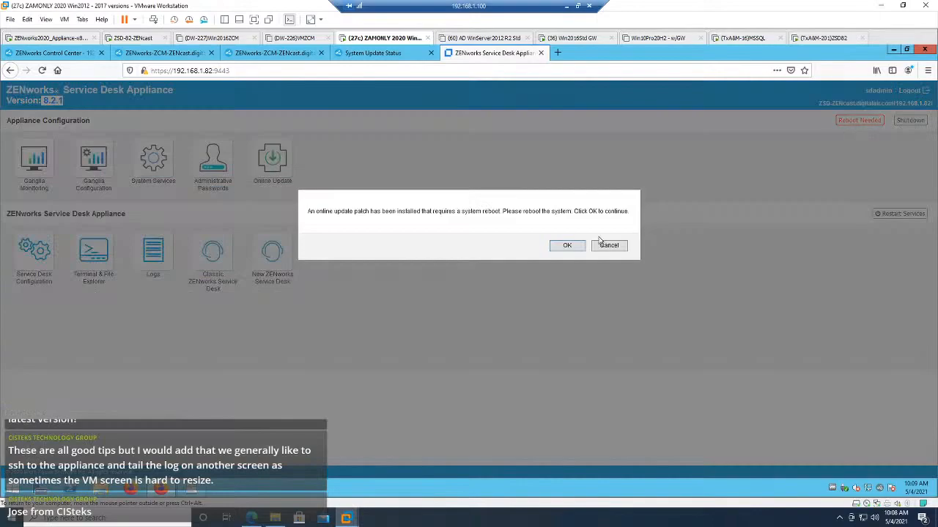
click(566, 245)
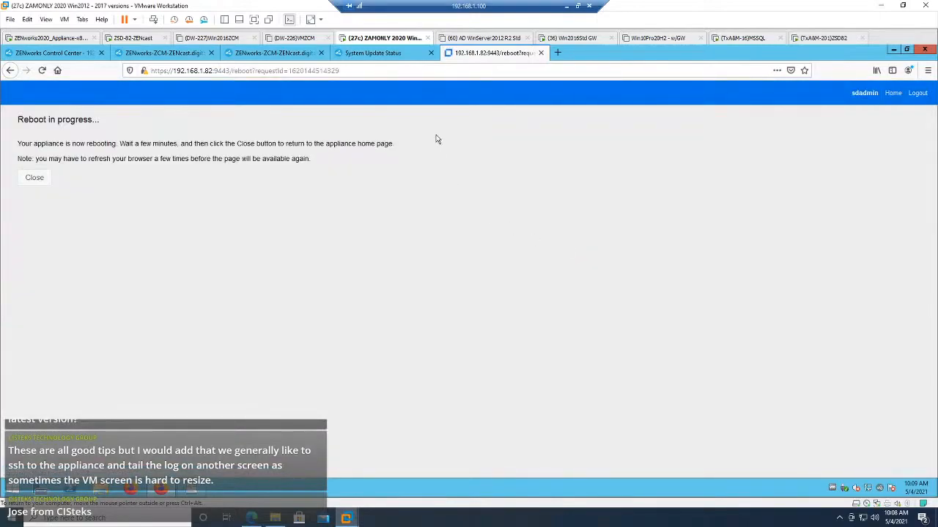
click(34, 177)
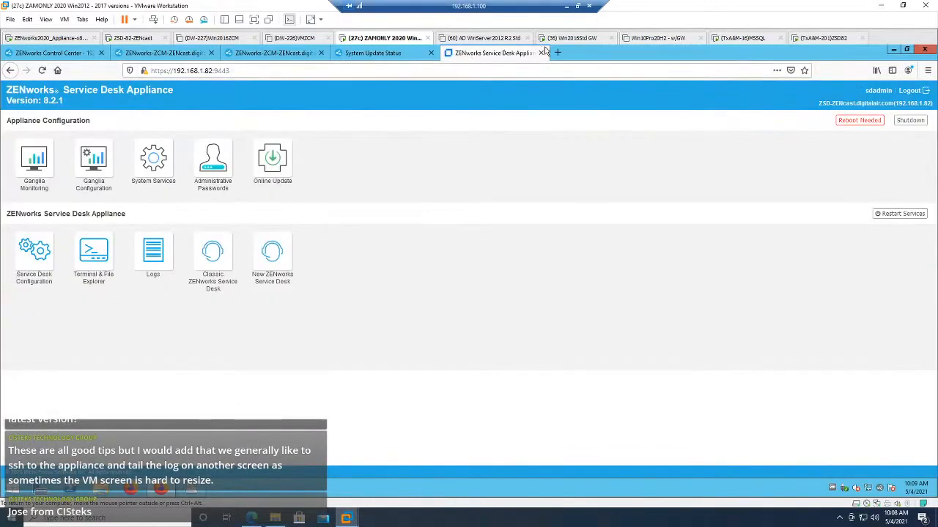
click(558, 53)
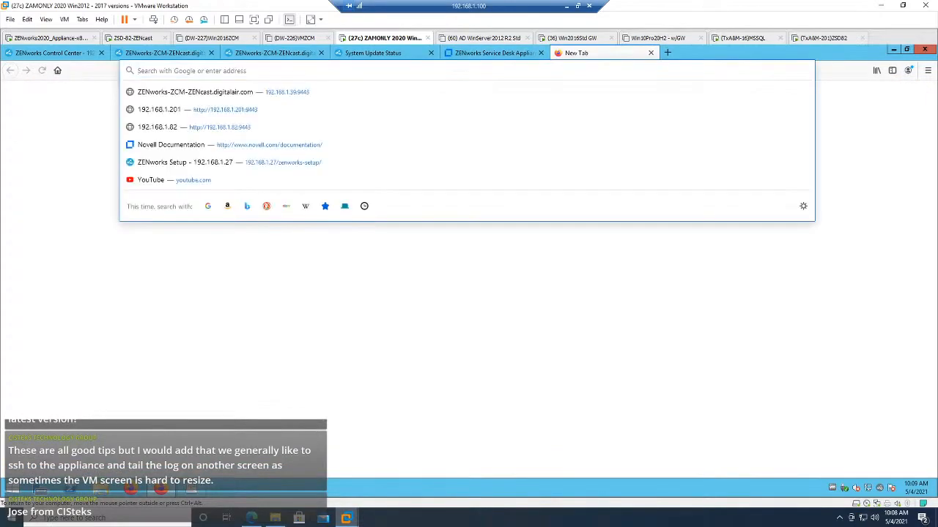
text(192.1)
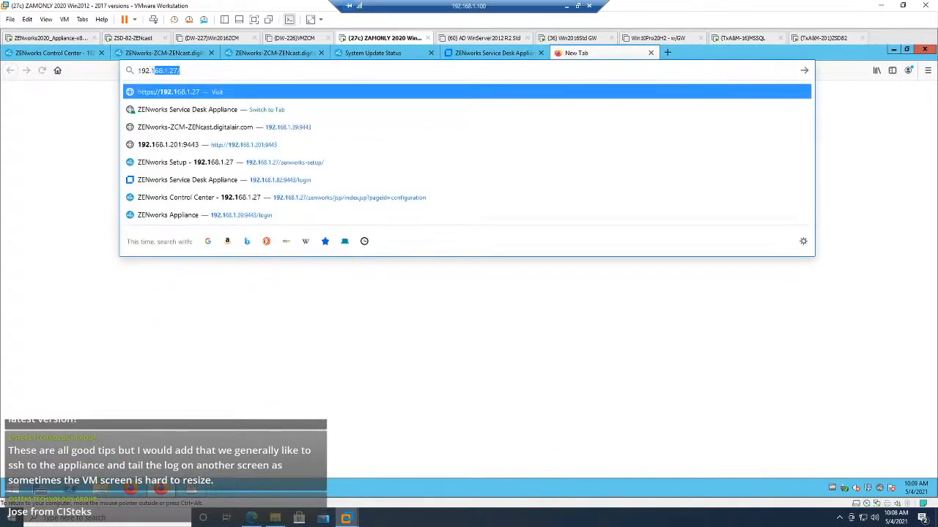
text(68.1.201)
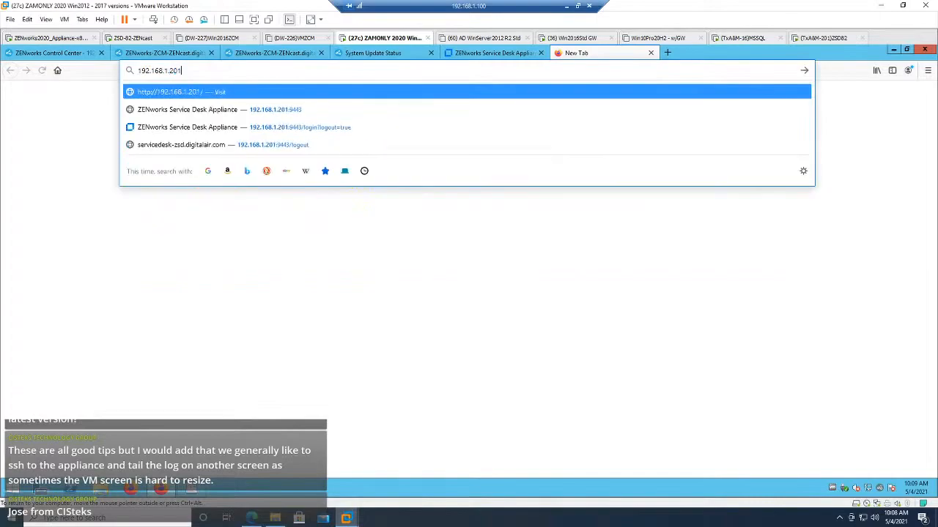
text(:9443)
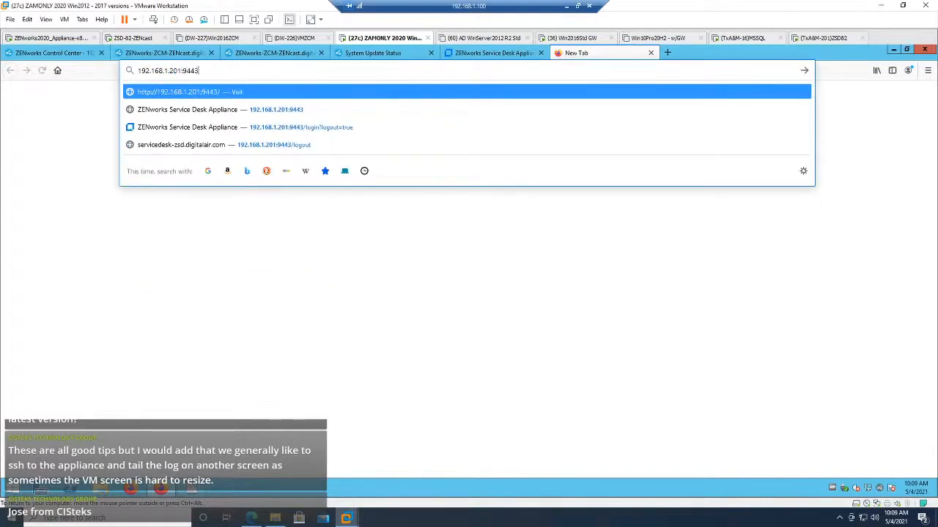
key(Return)
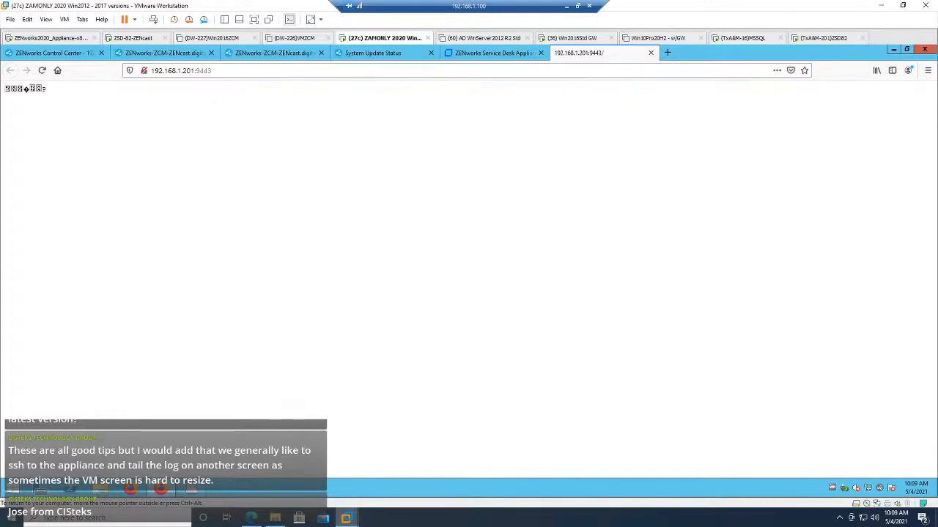
click(184, 70)
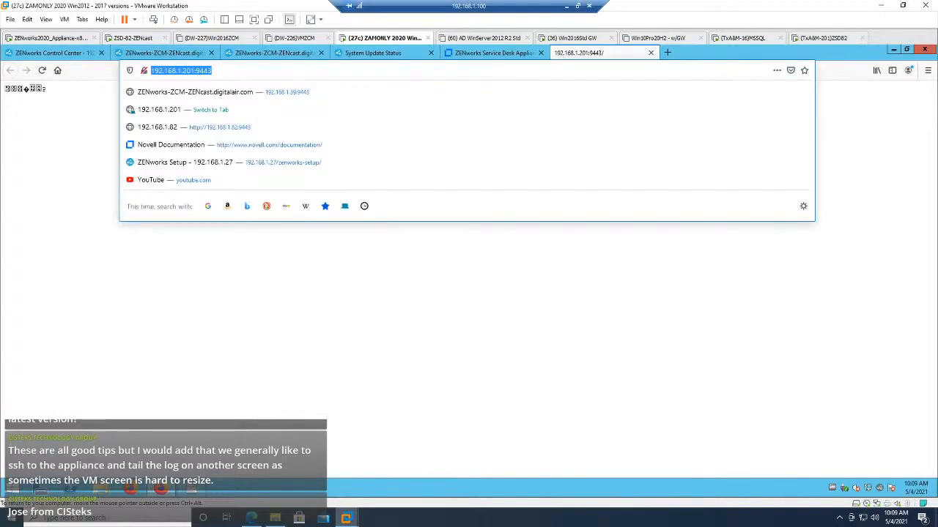
click(152, 70)
text(https://)
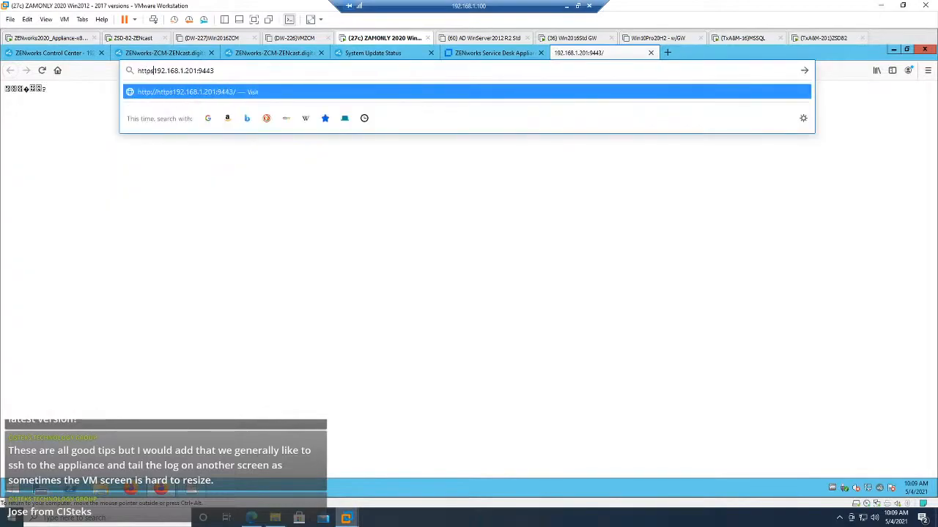
key(Return)
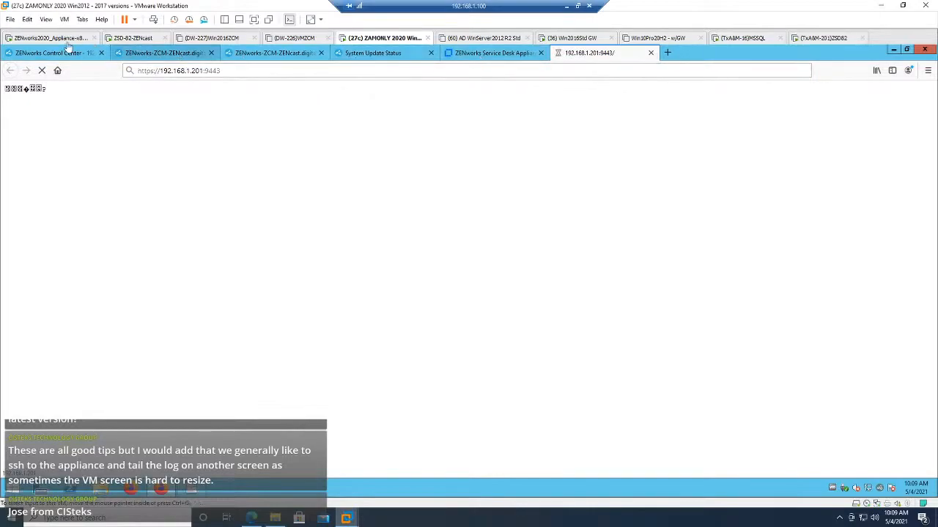
Step: Check the ZSD-82-ZENcast and ZENworks2020_Appliance consoles, and return to the ZAMONLY 2020 virtual machine
click(135, 38)
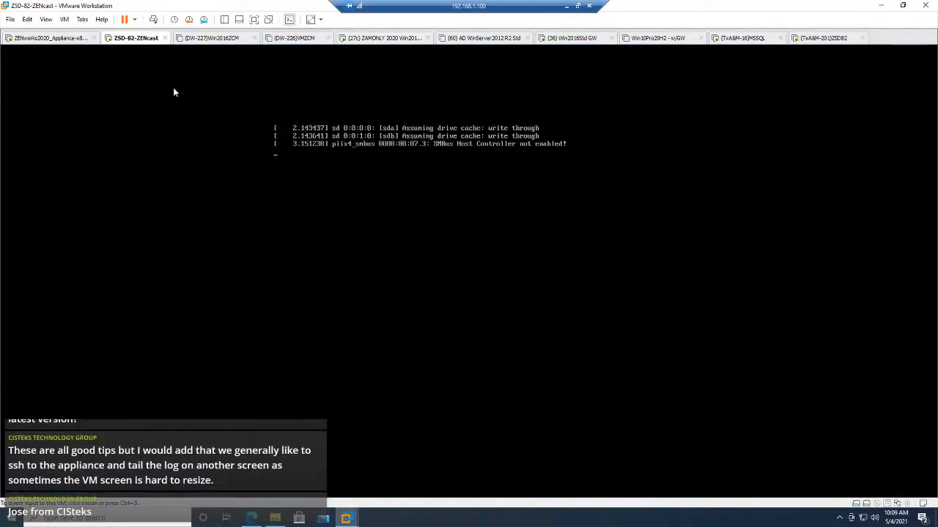
click(66, 42)
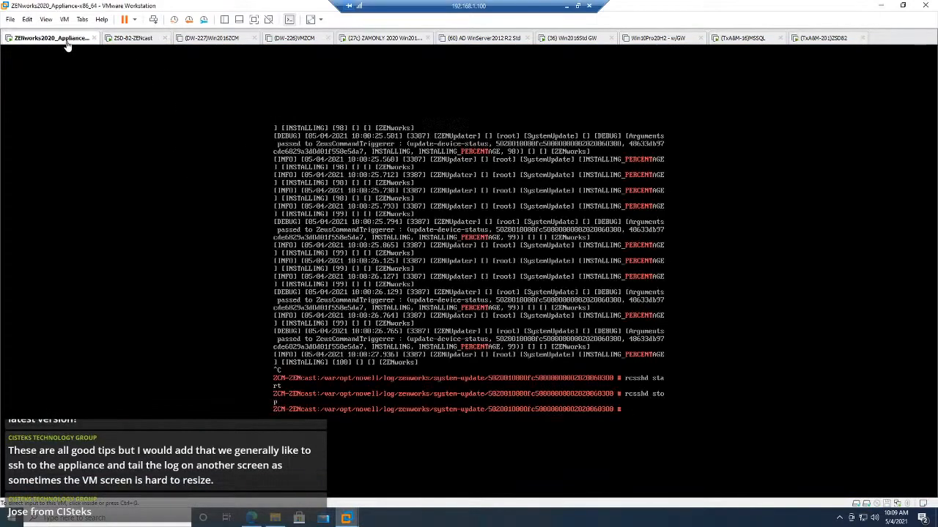
click(363, 40)
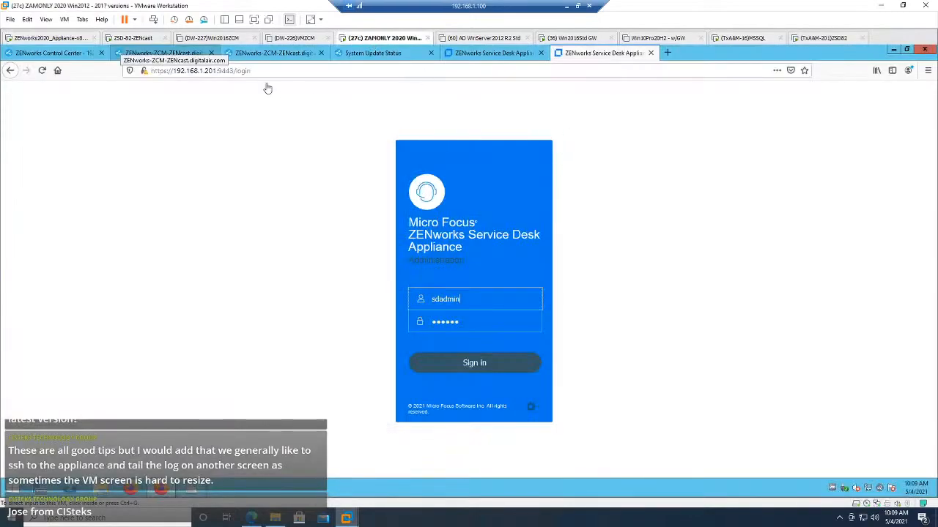
Step: Sign in to the Service Desk appliance at 192.168.1.201 and review its refreshed Online Update patches and System Services
click(482, 366)
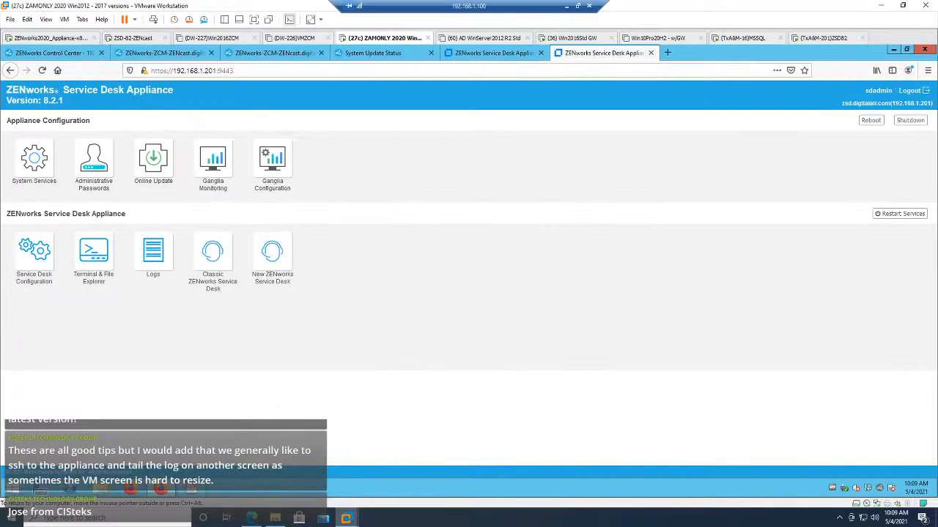
click(160, 162)
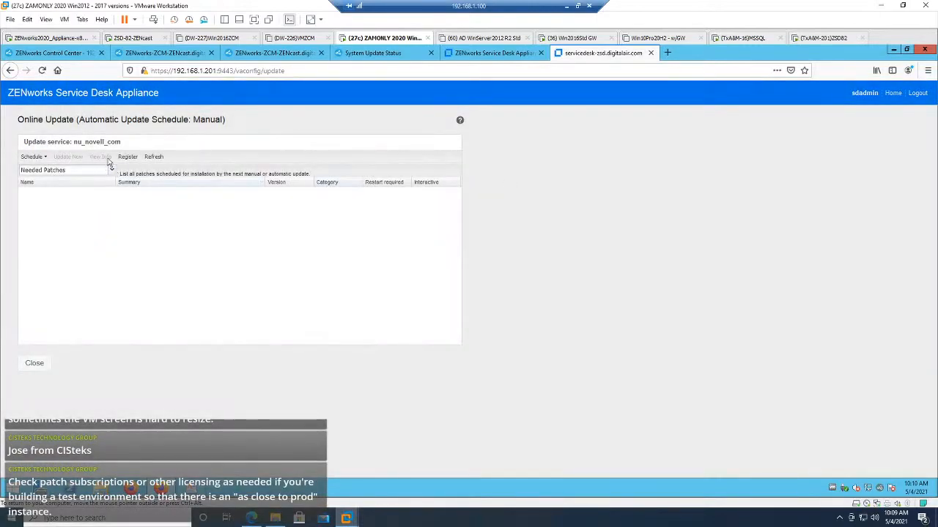
click(151, 157)
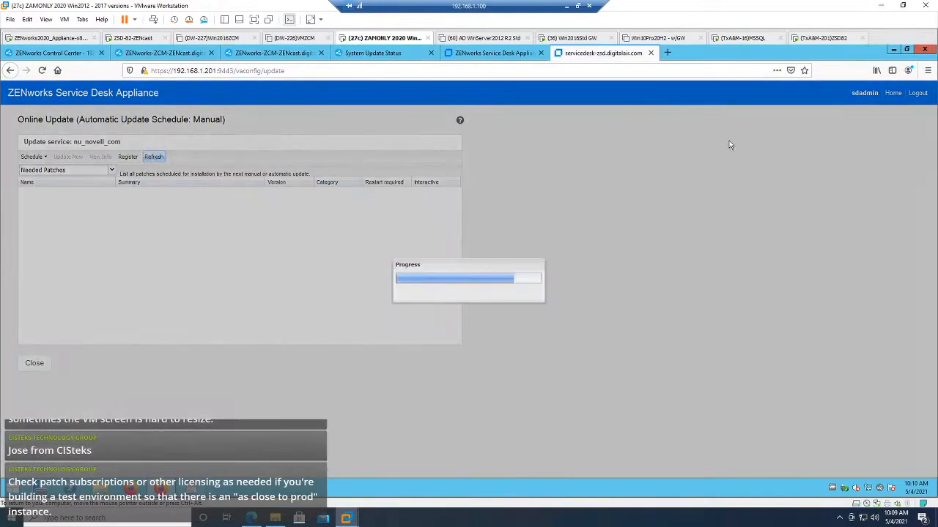
click(893, 94)
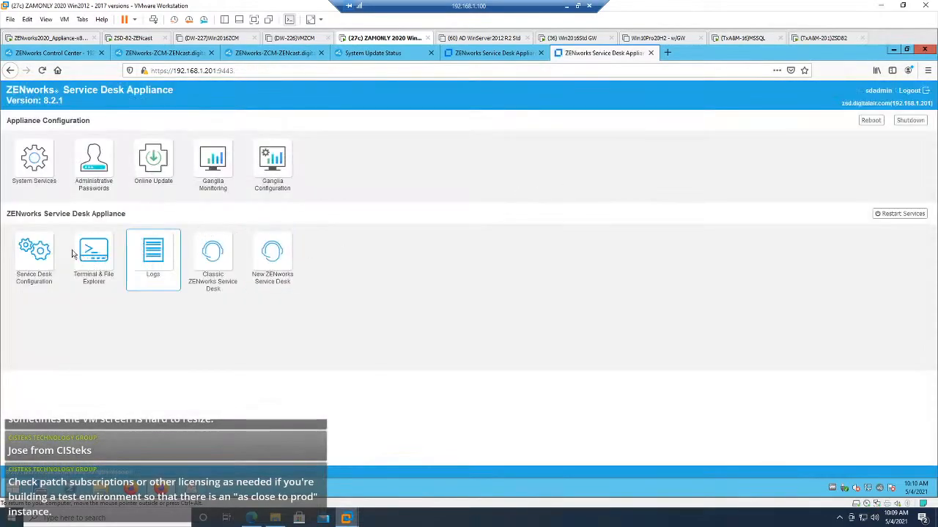
click(43, 171)
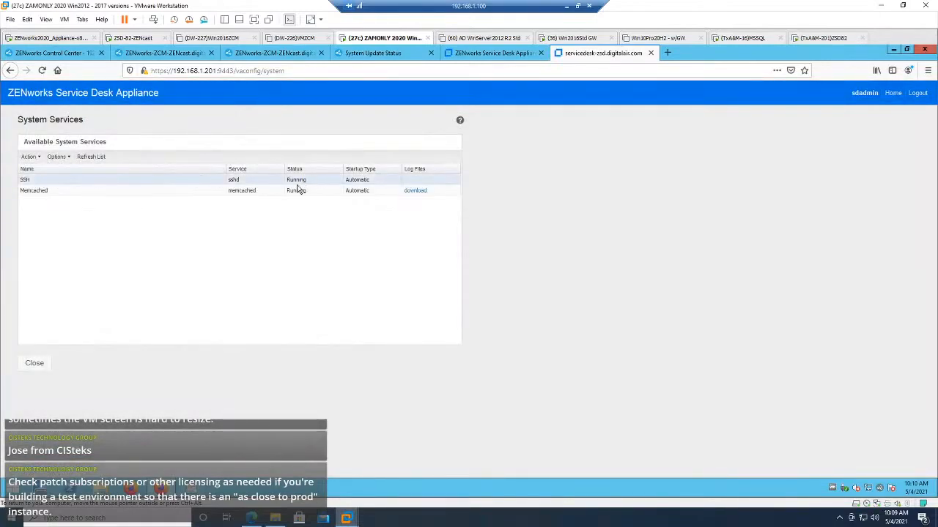
click(36, 363)
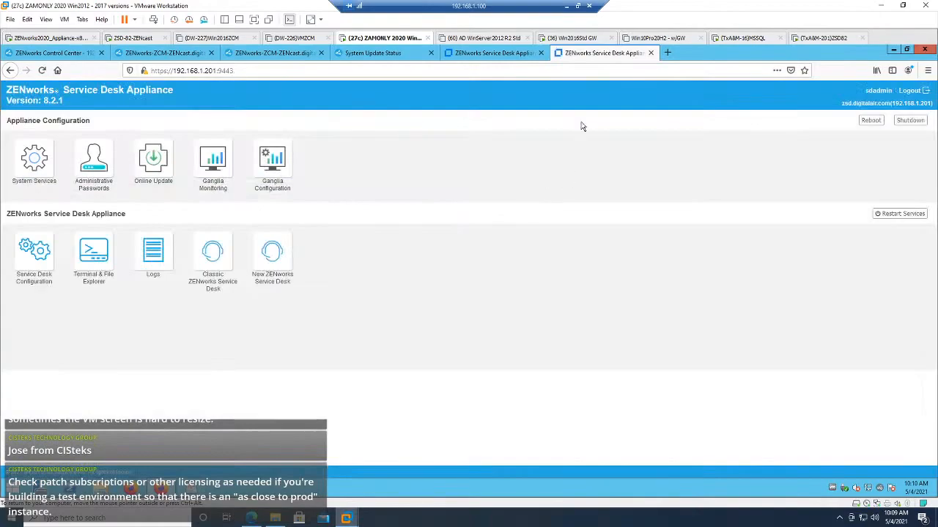
click(495, 54)
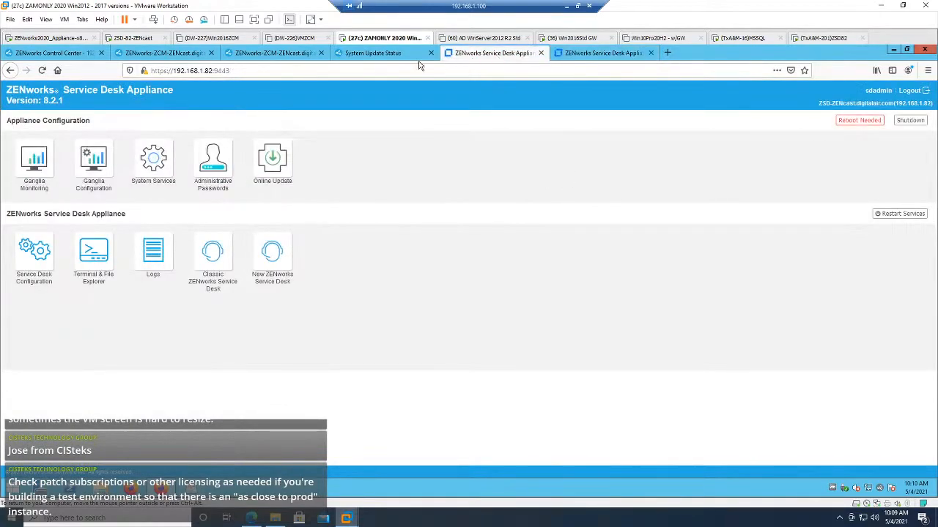
click(376, 54)
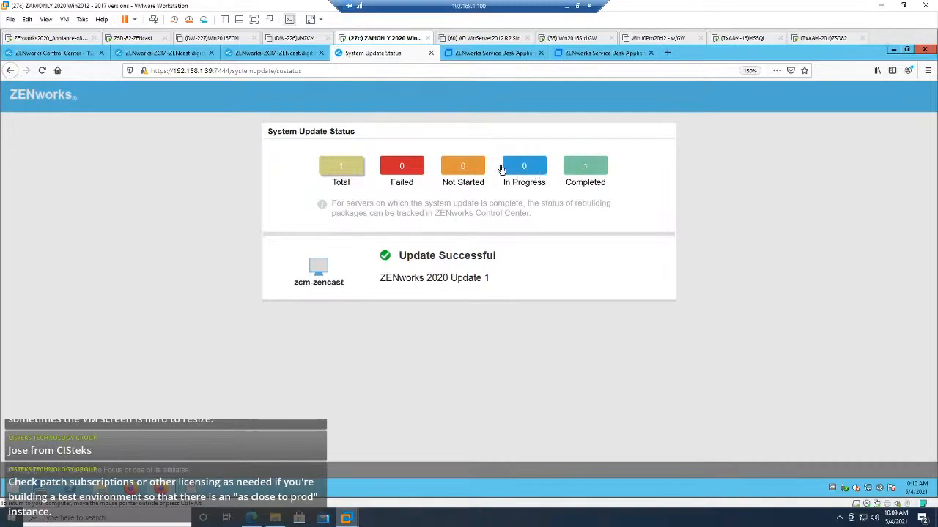
click(322, 71)
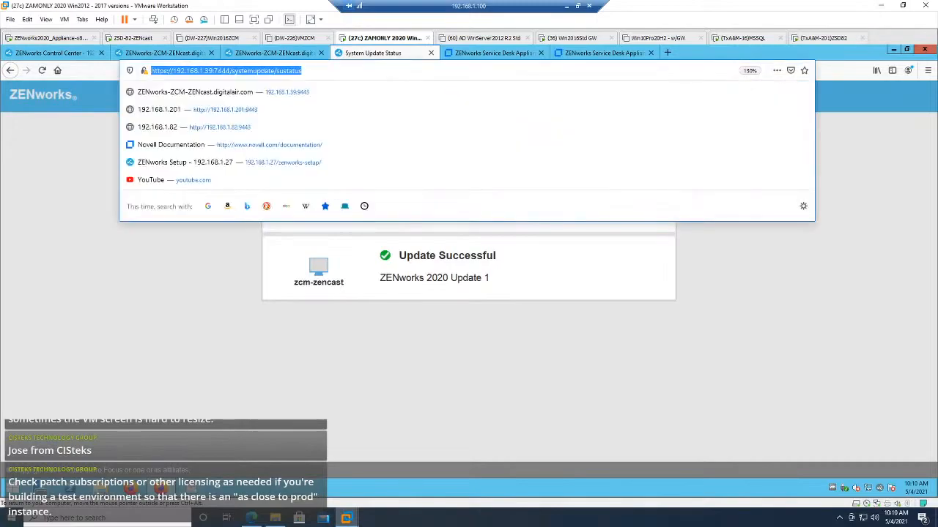
drag(212, 71, 364, 81)
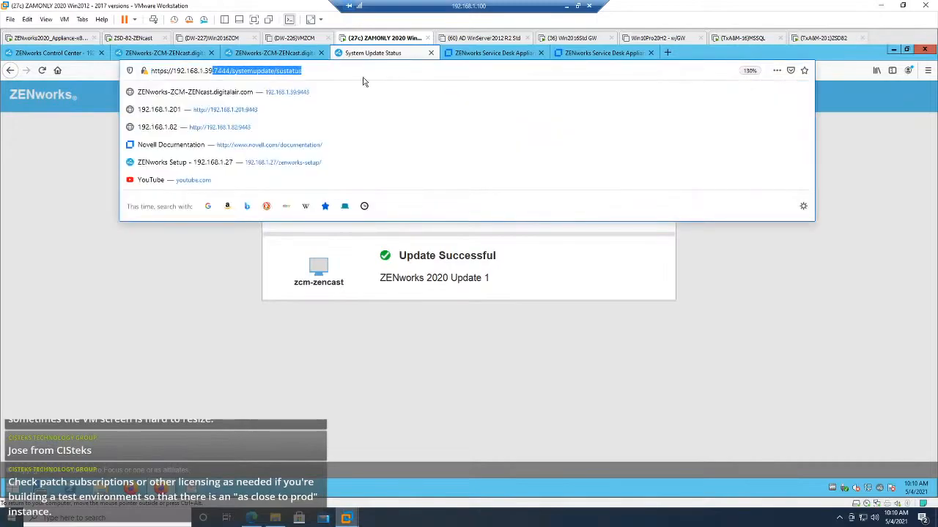
key(Return)
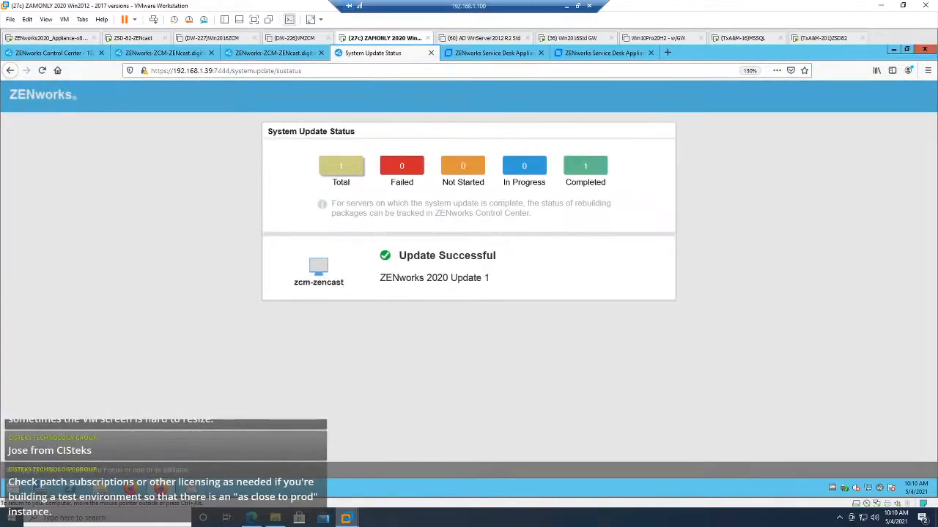
click(308, 71)
drag(212, 71, 315, 72)
key(BackSpace)
key(Return)
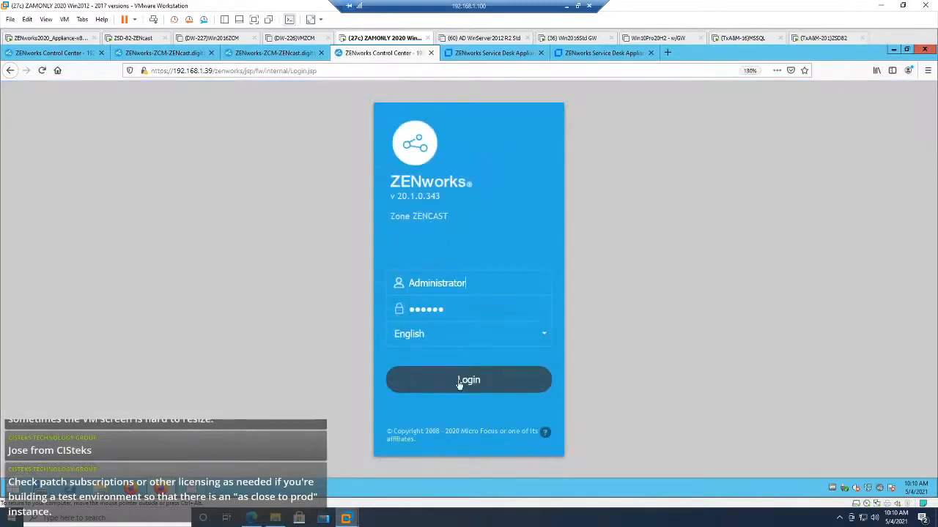
click(459, 383)
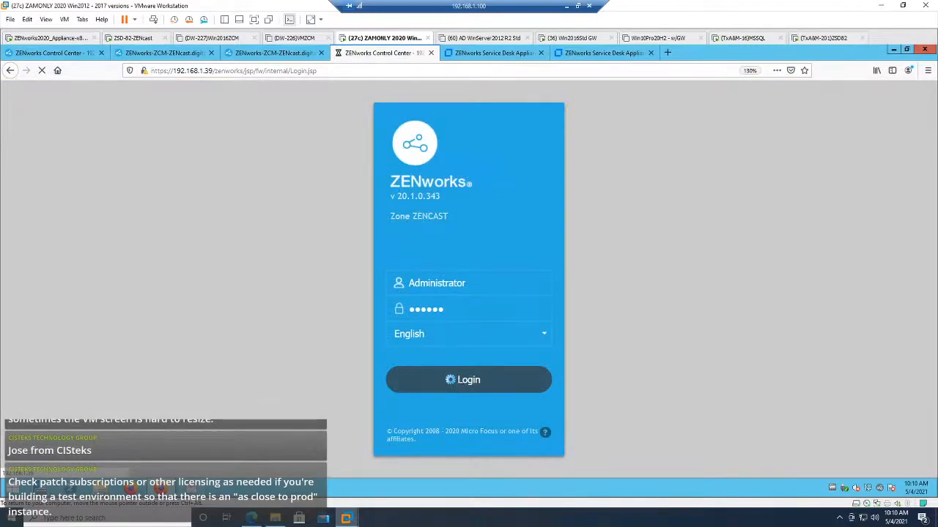
drag(397, 197, 431, 196)
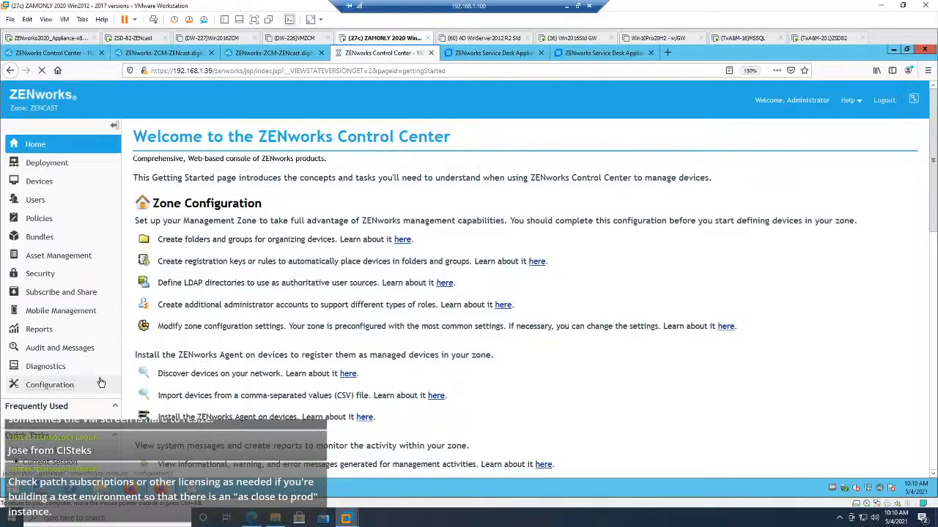
Step: In the zone's system updates, check the package rebuilding details of the device with pending status for ZENworks 2020 Update 1
click(50, 385)
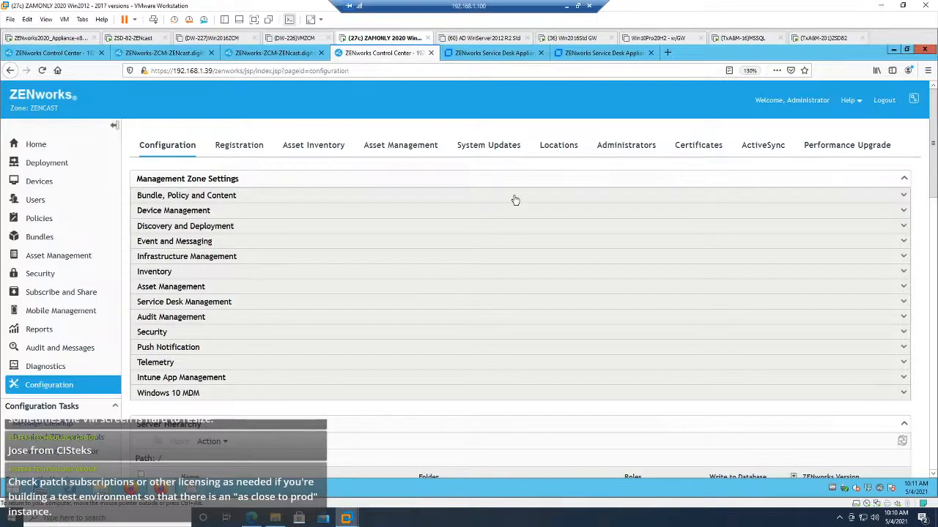
click(500, 151)
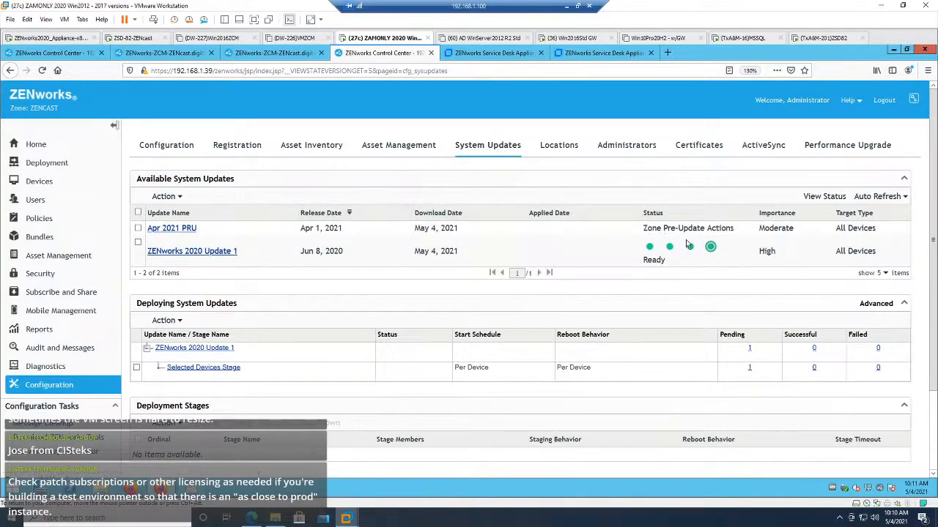
click(749, 351)
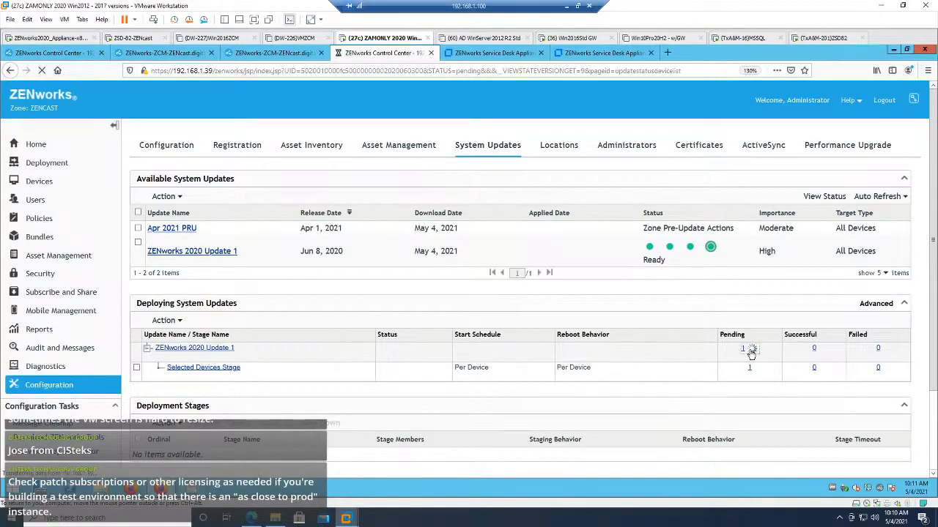
click(359, 208)
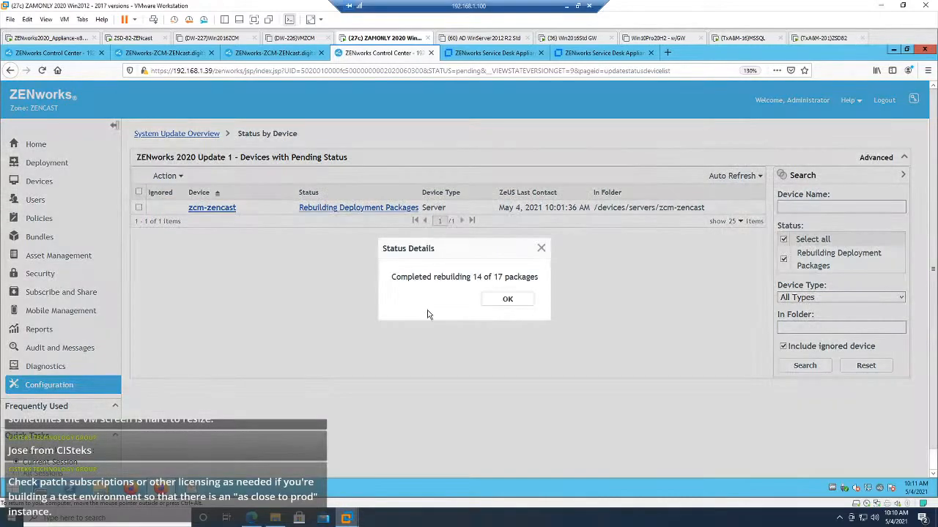
click(507, 302)
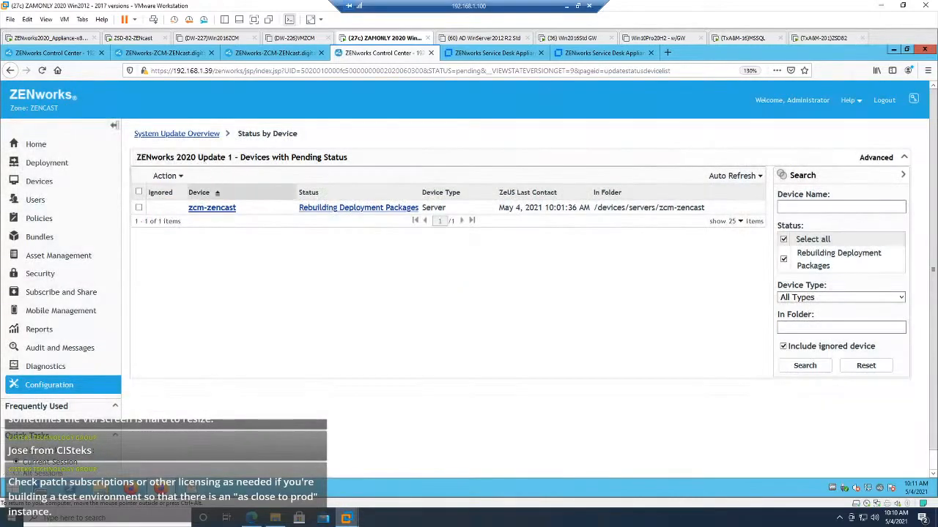
Step: Reload the System Updates overview, check the status of ZENworks 2020 Update 1, and view the actions offered for available updates
click(193, 134)
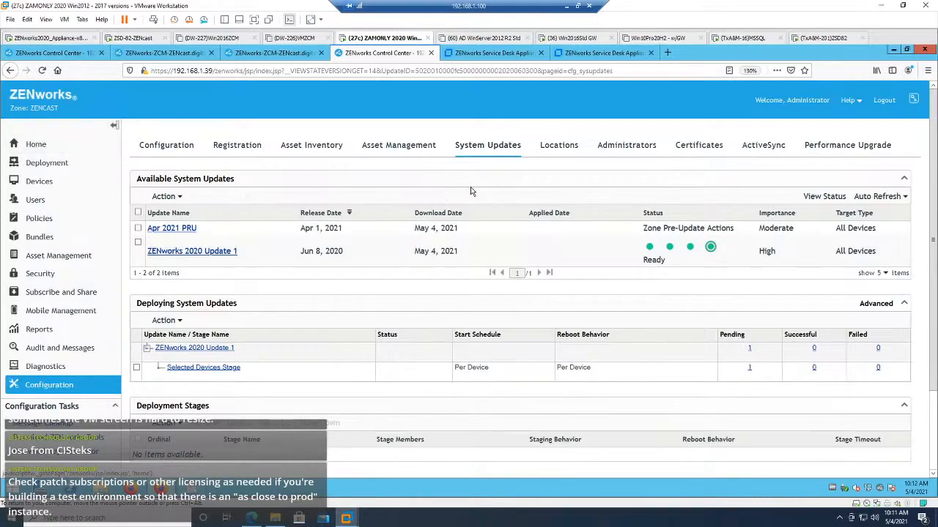
click(499, 153)
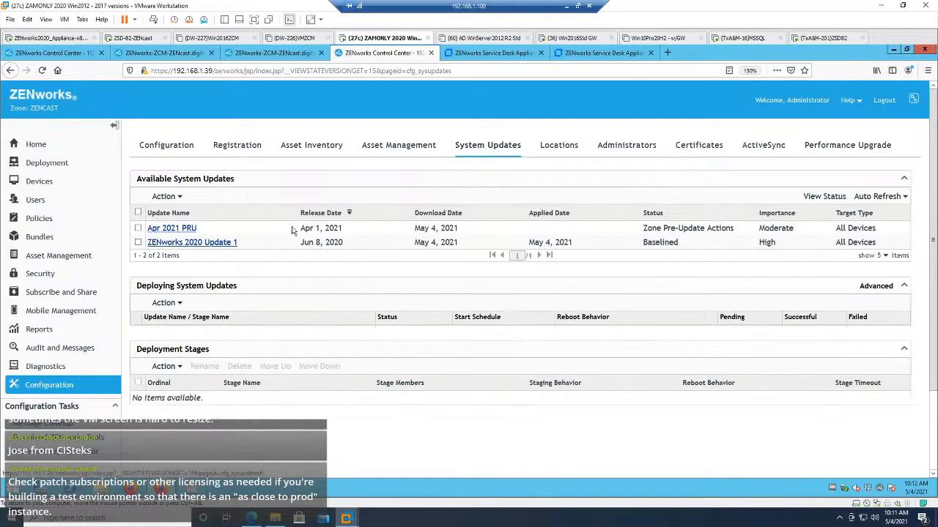
double_click(658, 242)
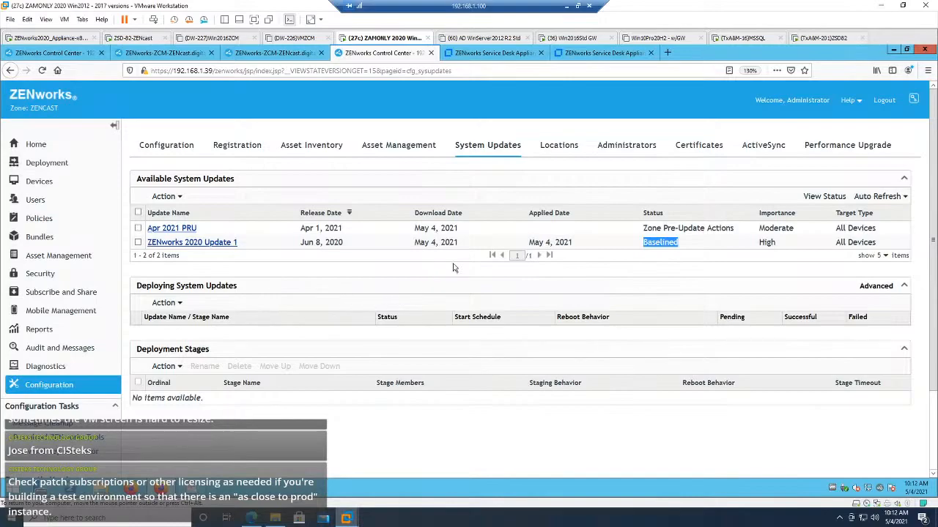
click(175, 196)
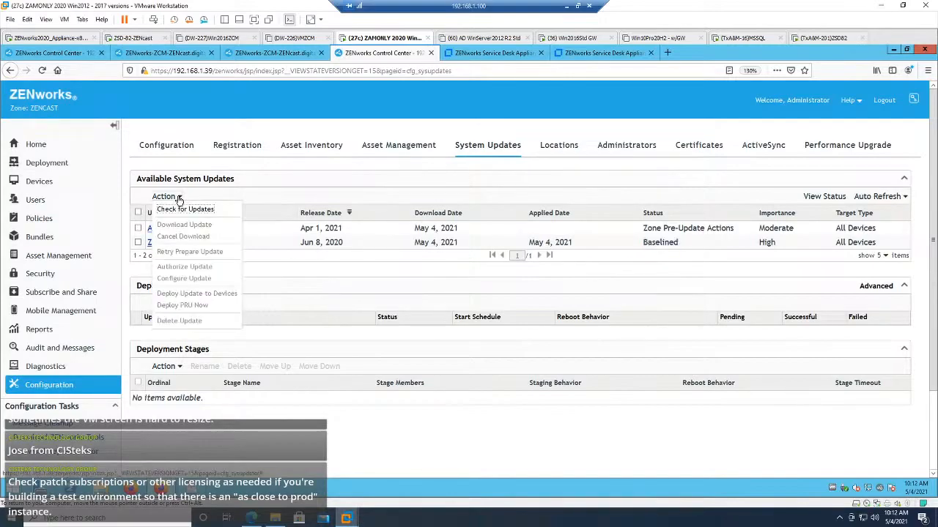
click(243, 195)
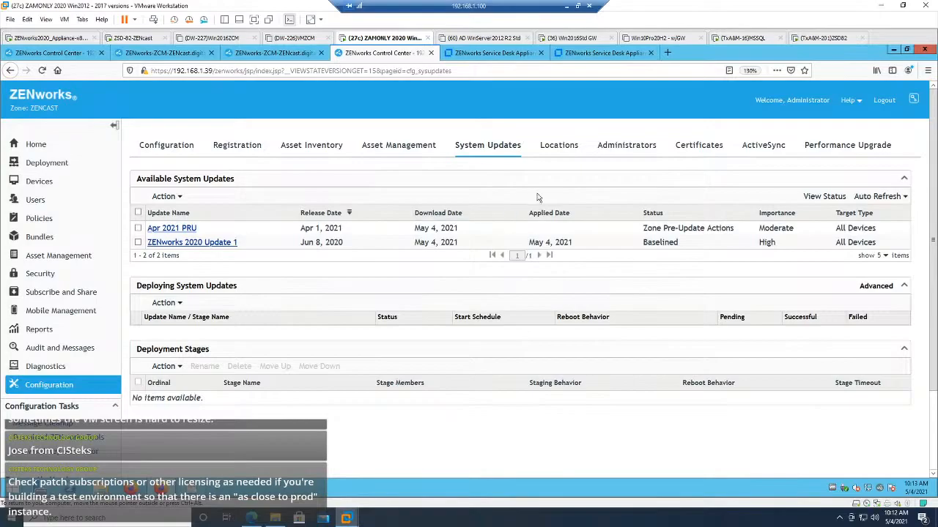
Step: Review the Infrastructure Management, Security and Device Management zone settings, and view the Subscriptions page under Subscribe and Share
click(178, 148)
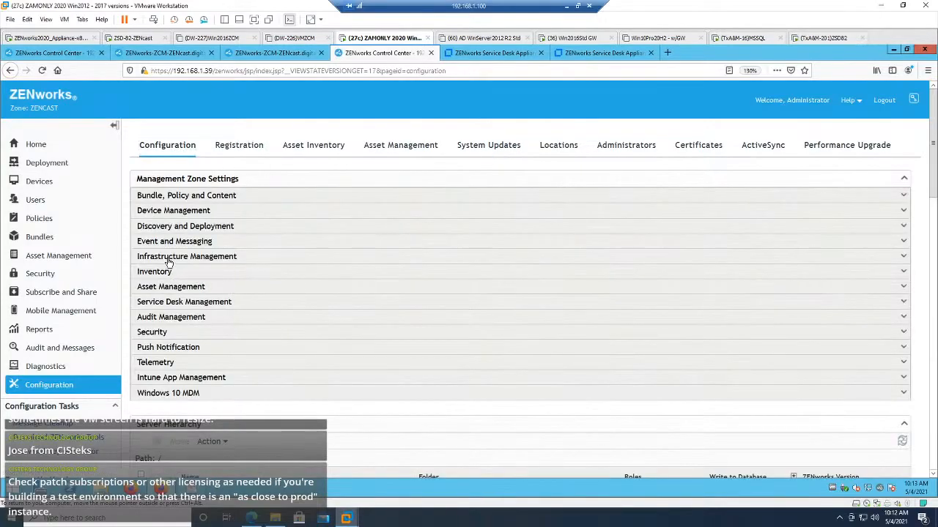
click(168, 258)
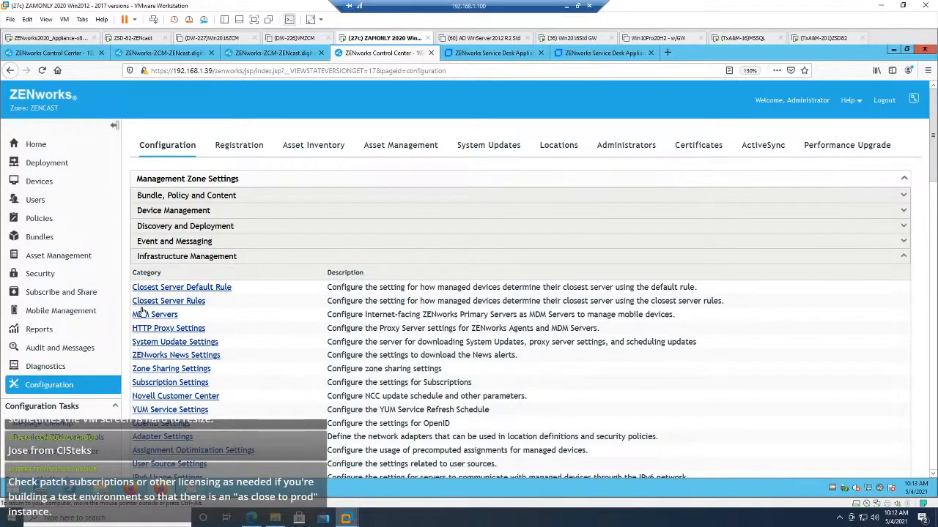
click(180, 260)
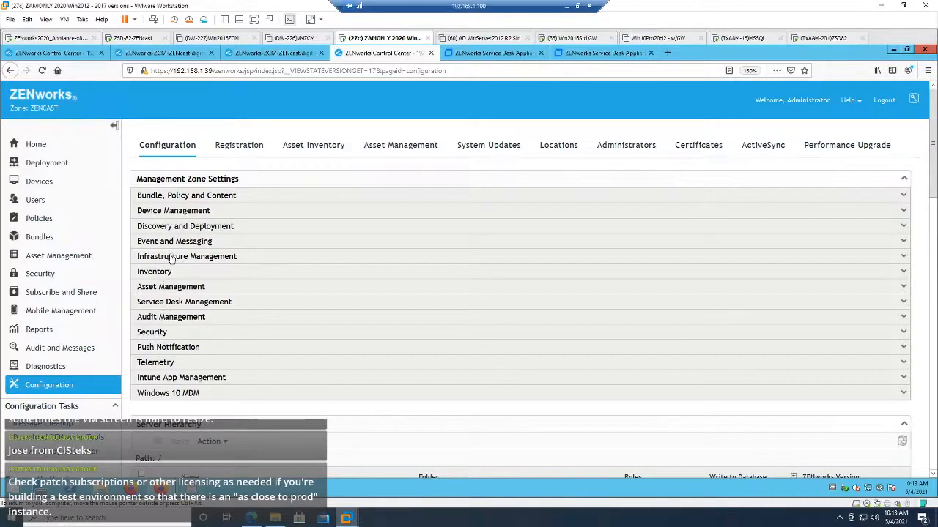
click(159, 334)
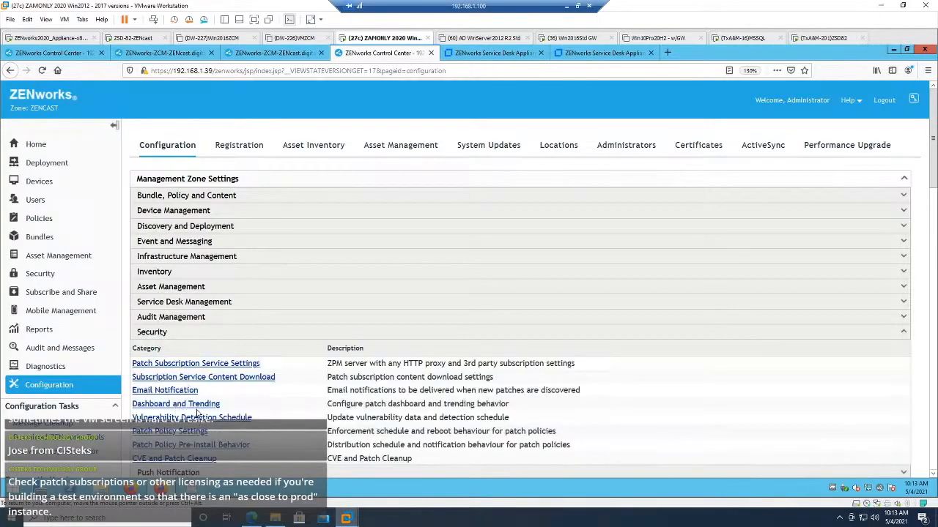
scroll(196, 414, down, 2)
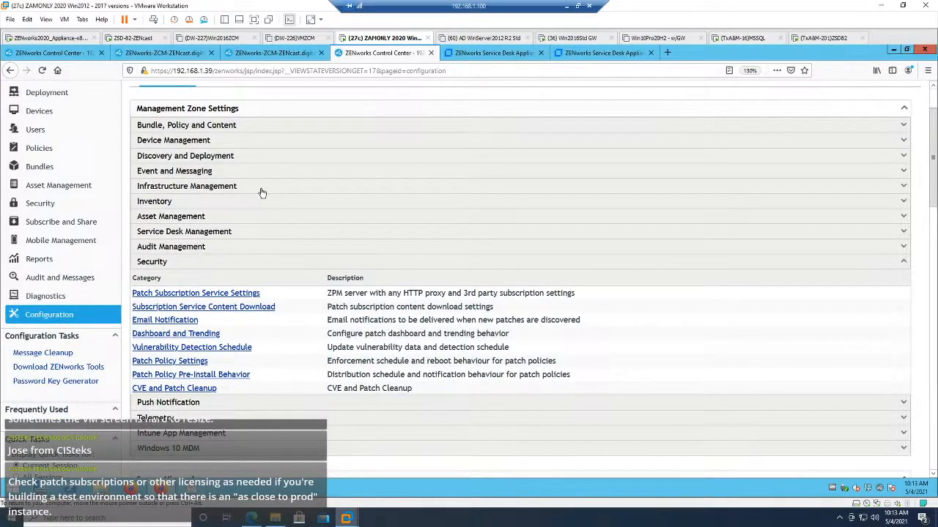
click(150, 263)
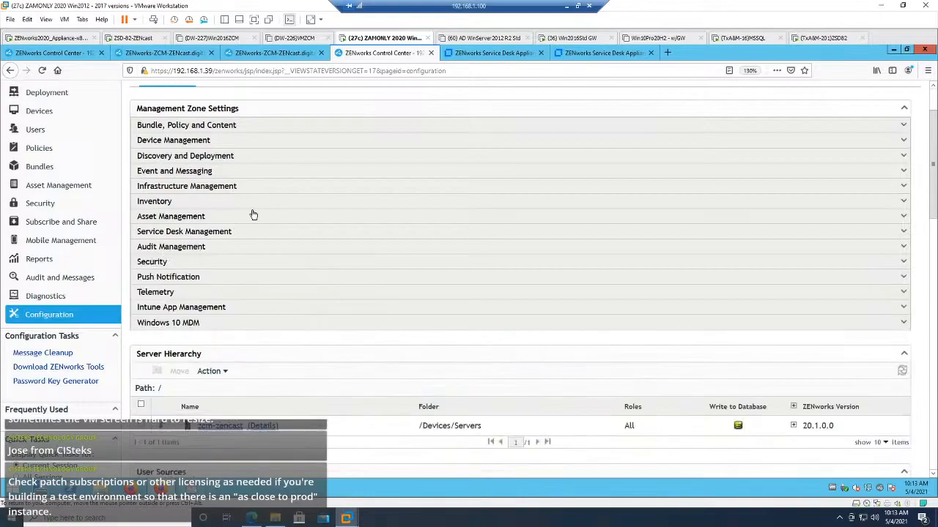
click(175, 143)
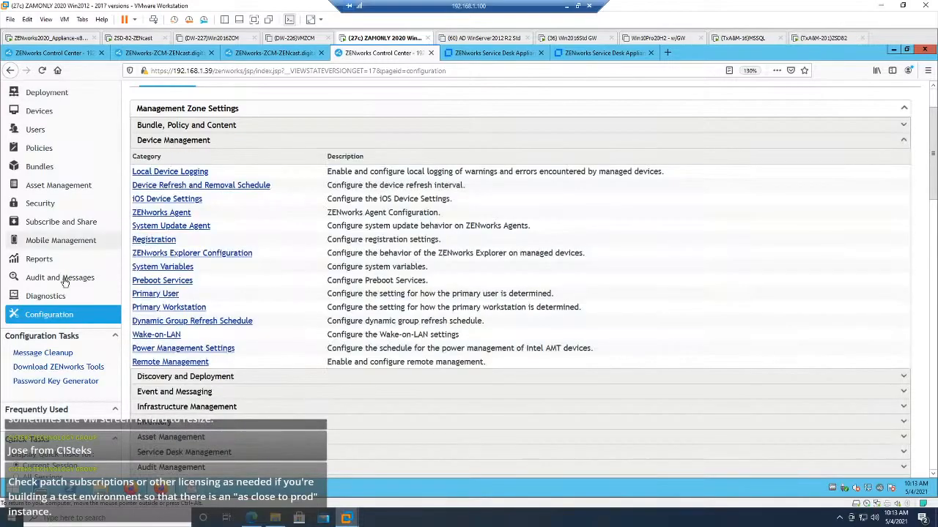
click(69, 222)
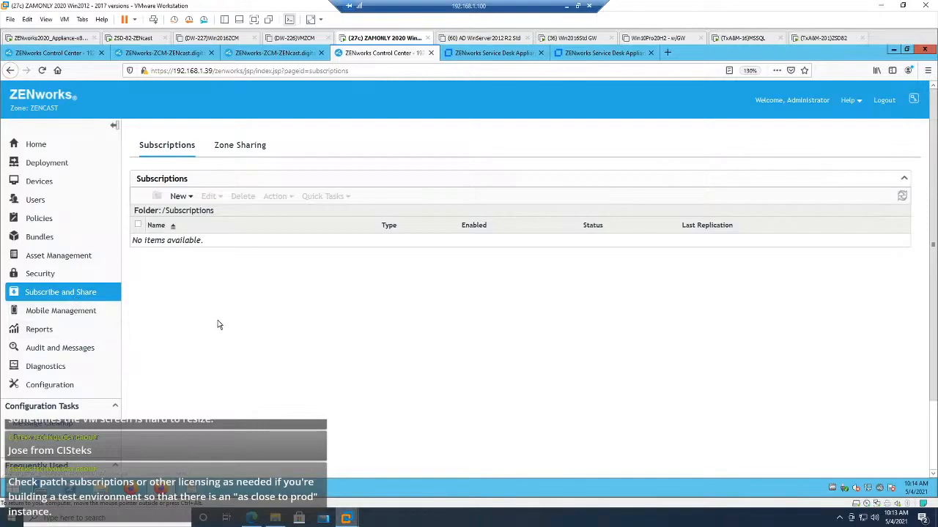
Step: Minimize the remote session, switch to the PowerPoint slide show, and advance past the ZENcast Schedule to the closing thank-you slide
click(568, 11)
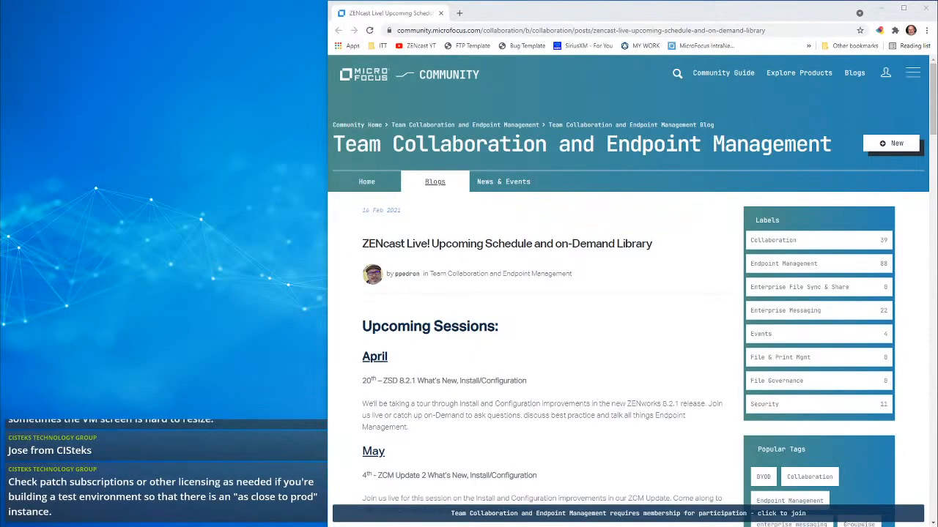
key(alt+Tab)
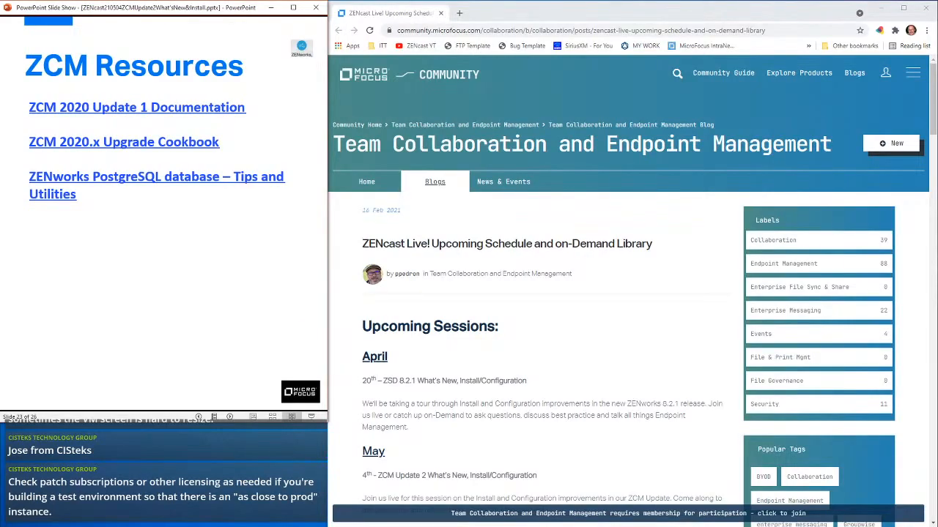
key(Right)
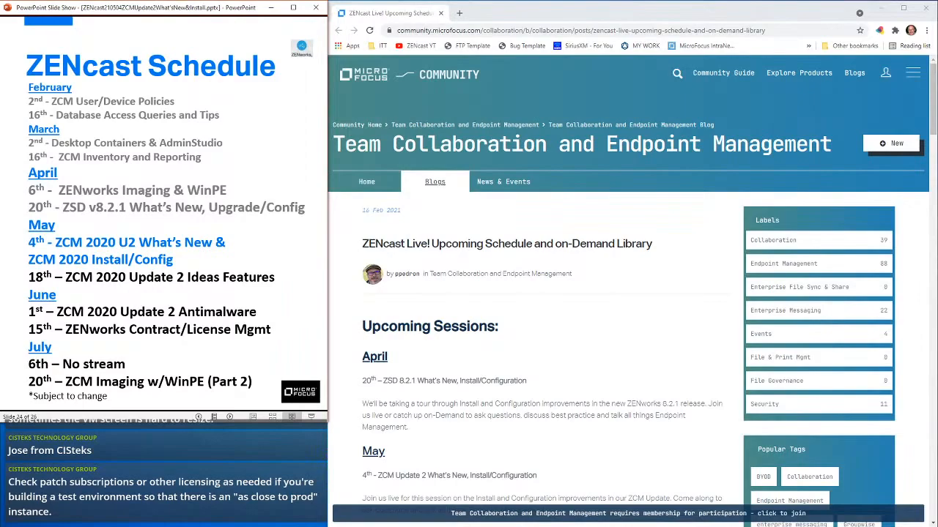
key(Right)
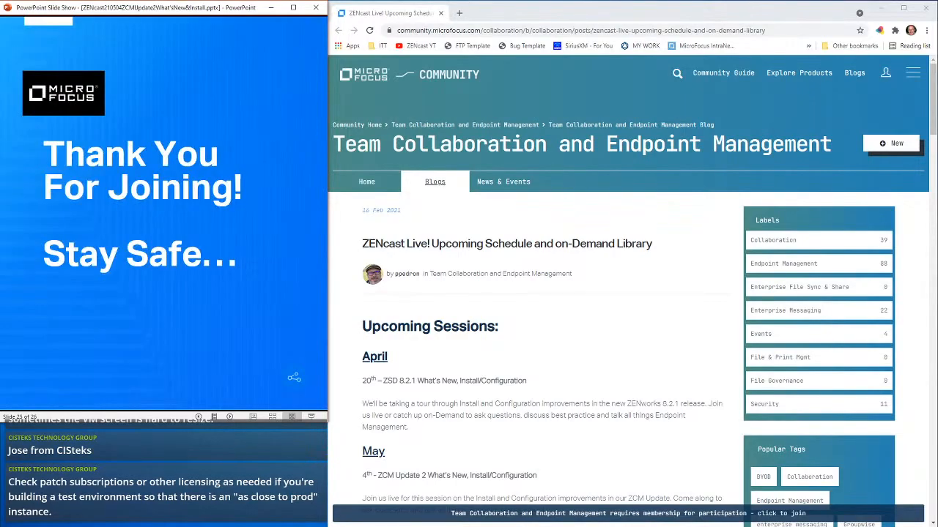